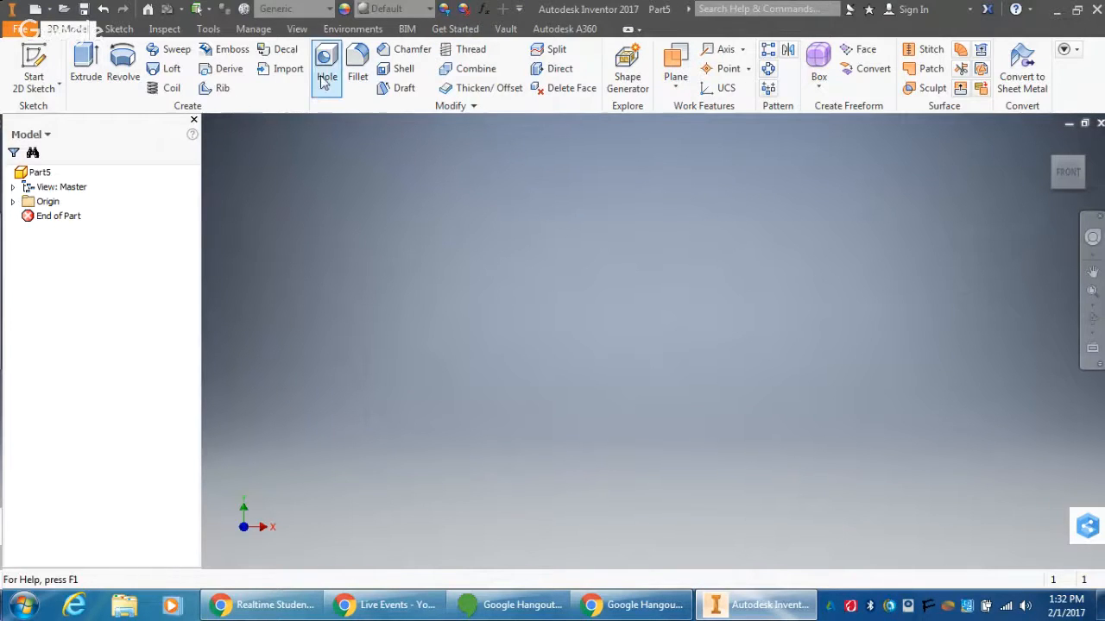
left_click(296, 29)
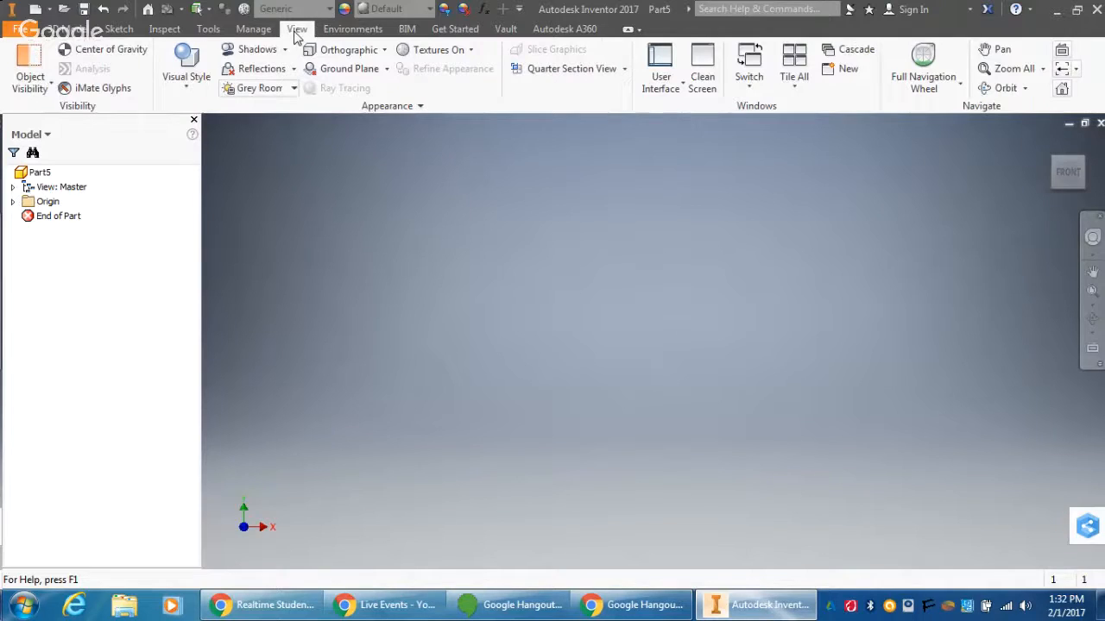
left_click(661, 90)
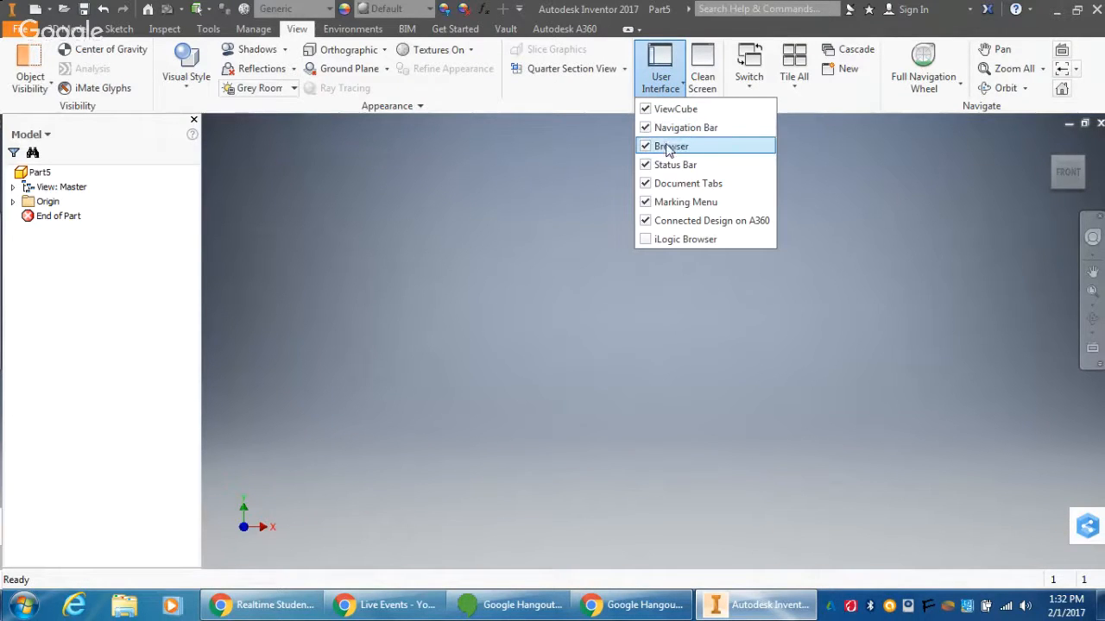
left_click(522, 189)
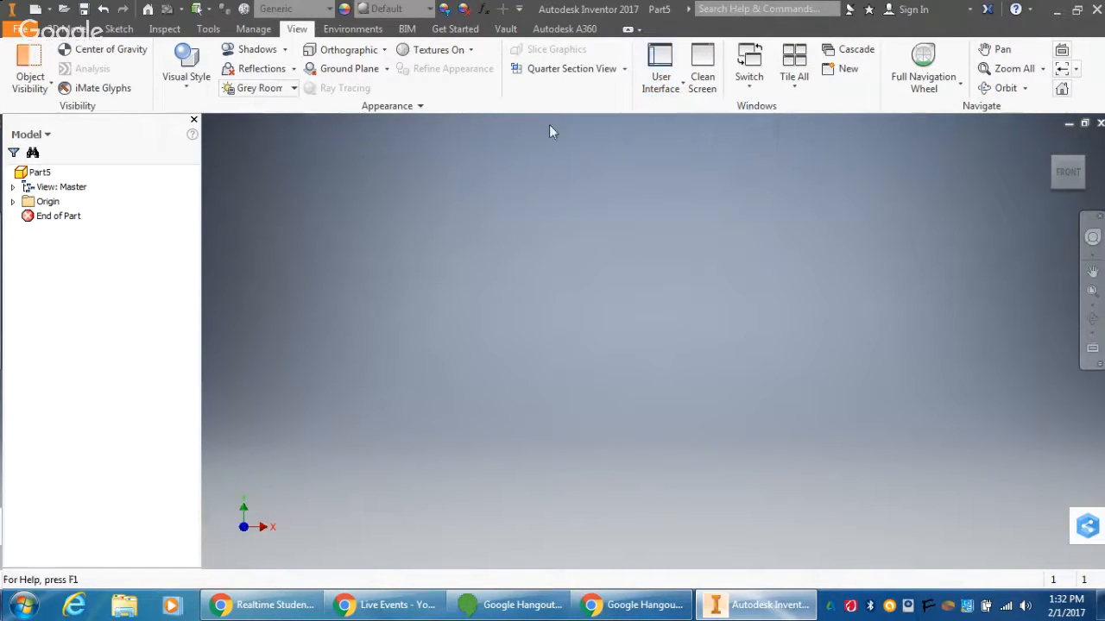
left_click(631, 31)
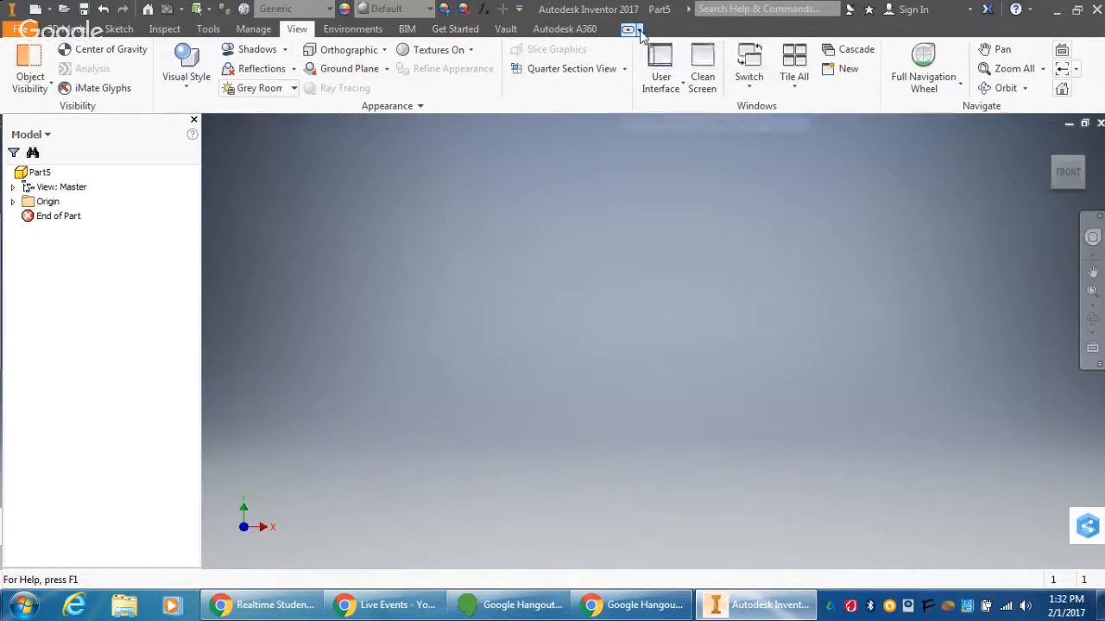
left_click(639, 31)
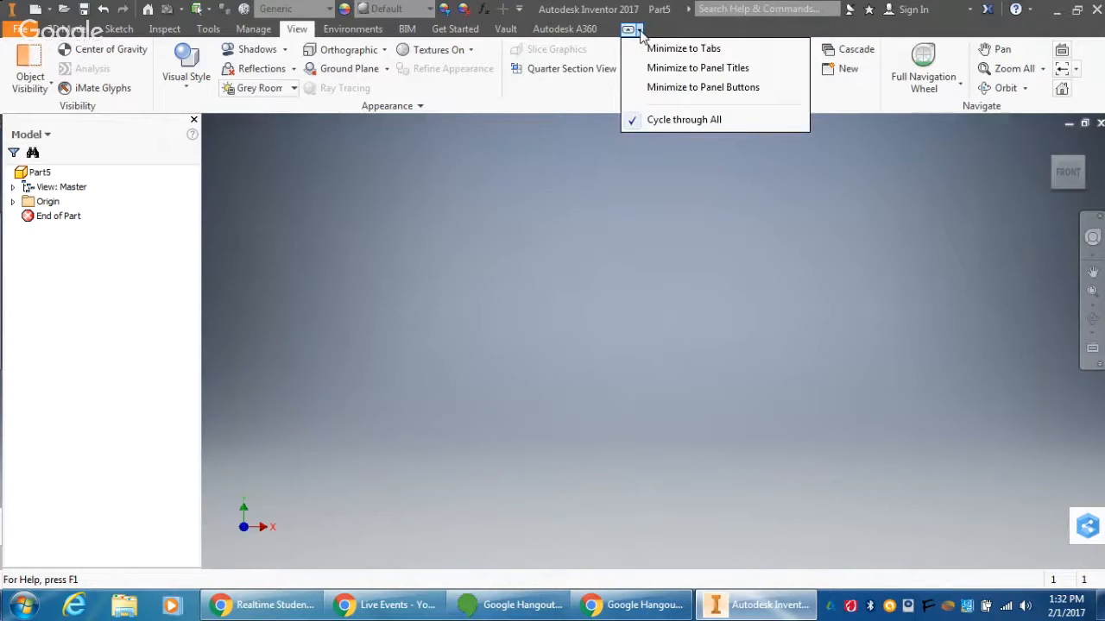
left_click(546, 265)
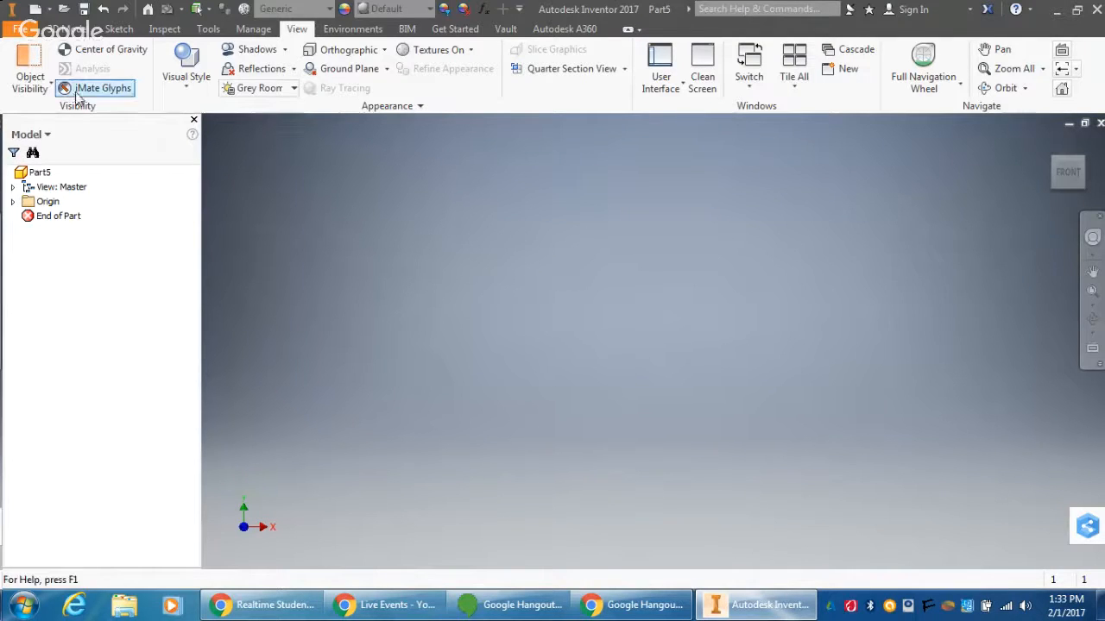
Step: Start a 2D sketch on the XY plane
left_click(68, 29)
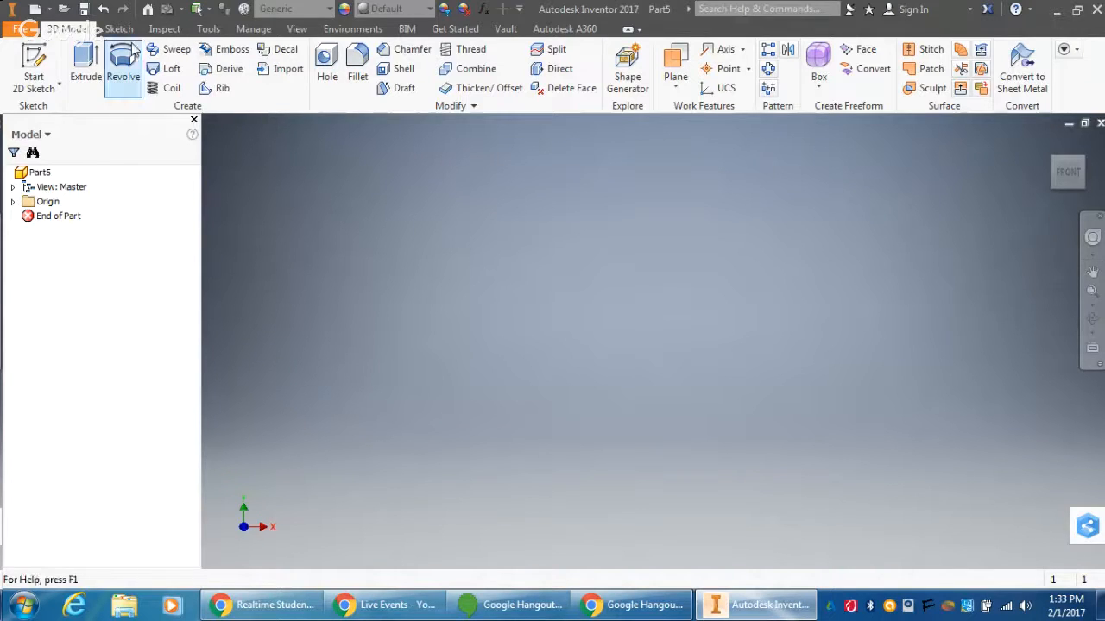
left_click(36, 62)
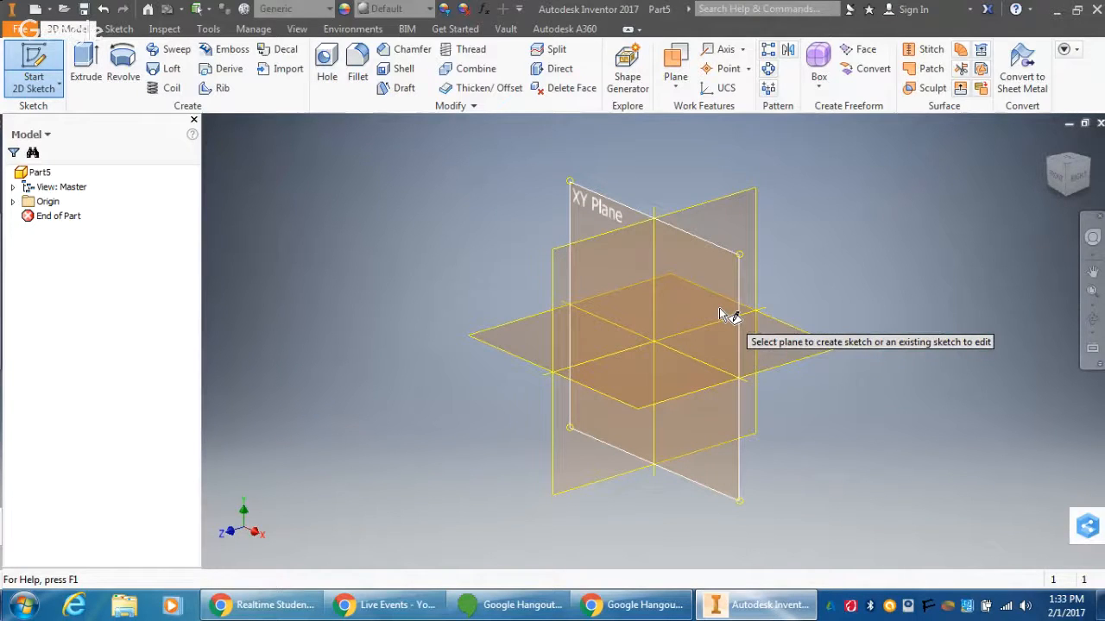
left_click(719, 309)
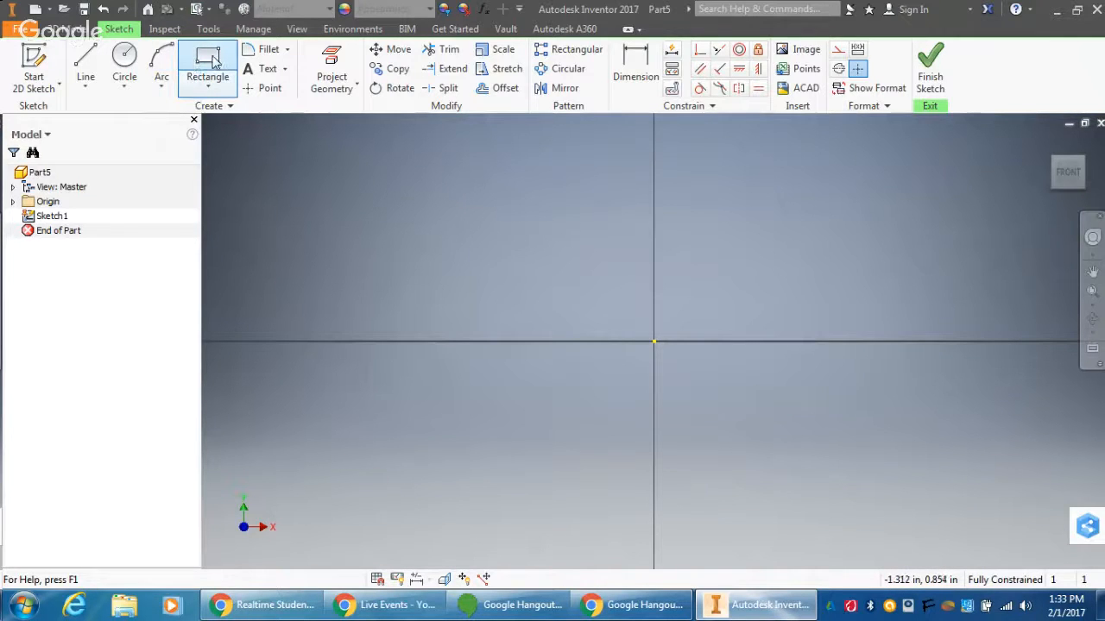
Step: Draw a rectangle 8 in wide and 5 in high with its first corner on the origin, and finish the sketch
left_click(213, 60)
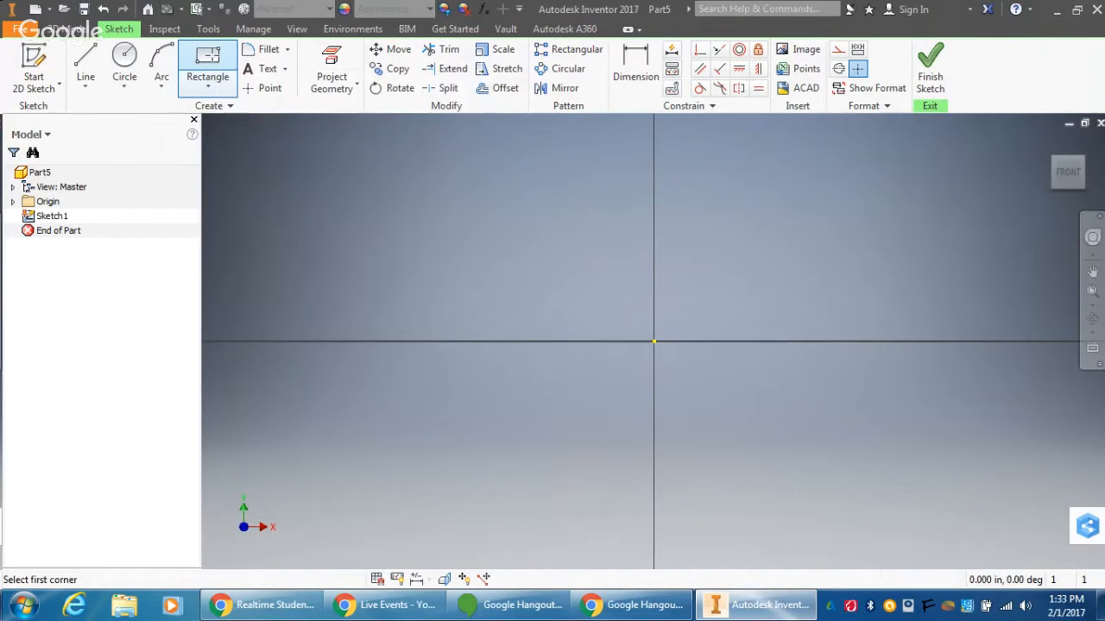
left_click(653, 342)
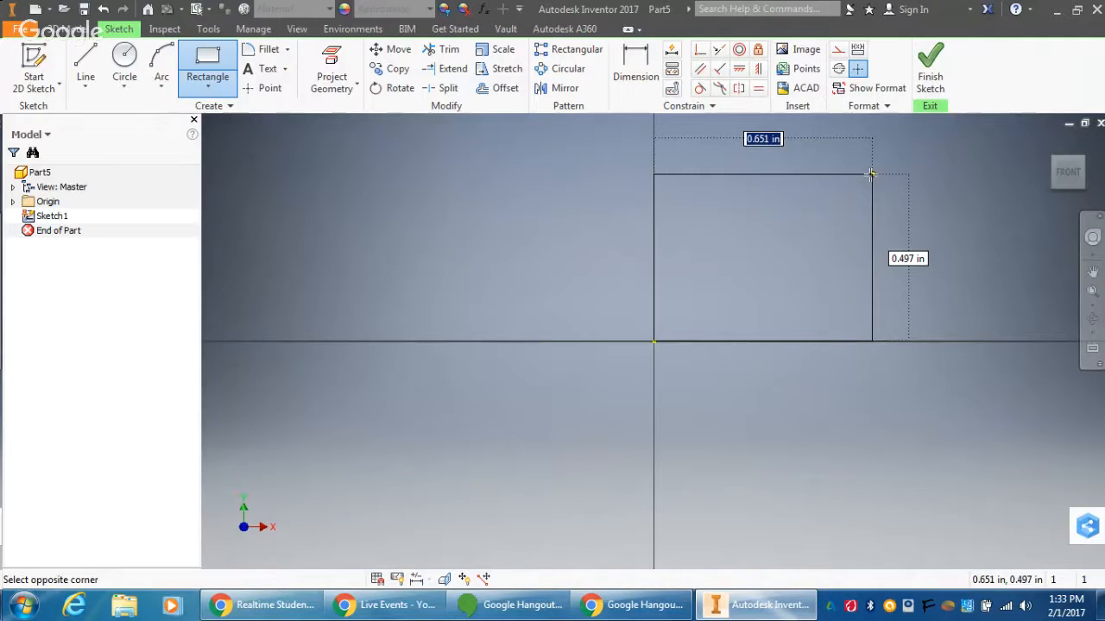
type("8")
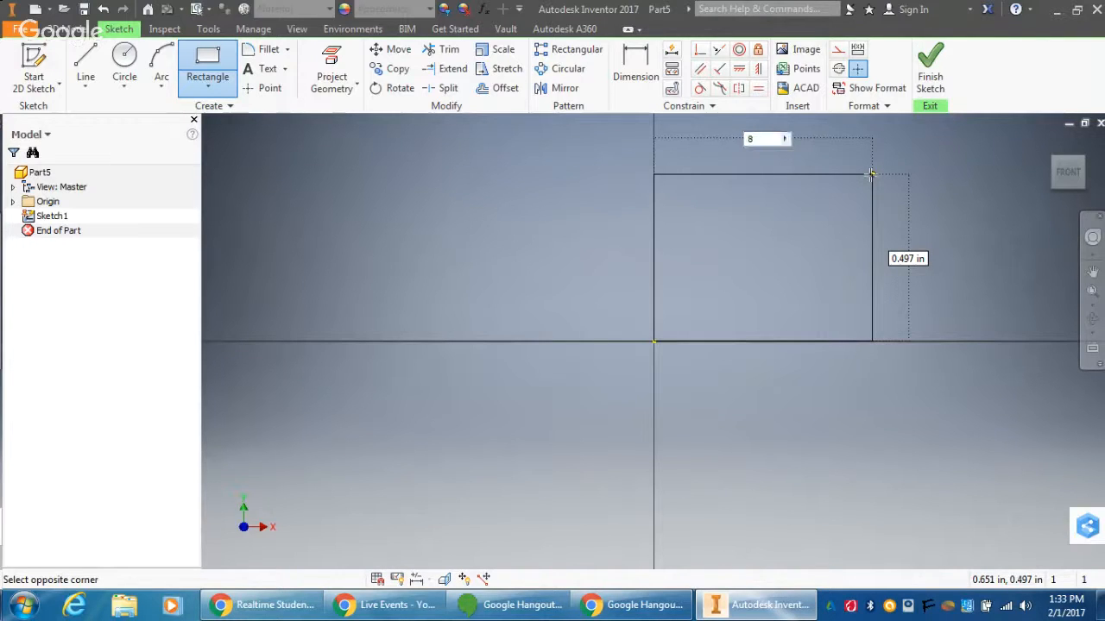
key("Tab")
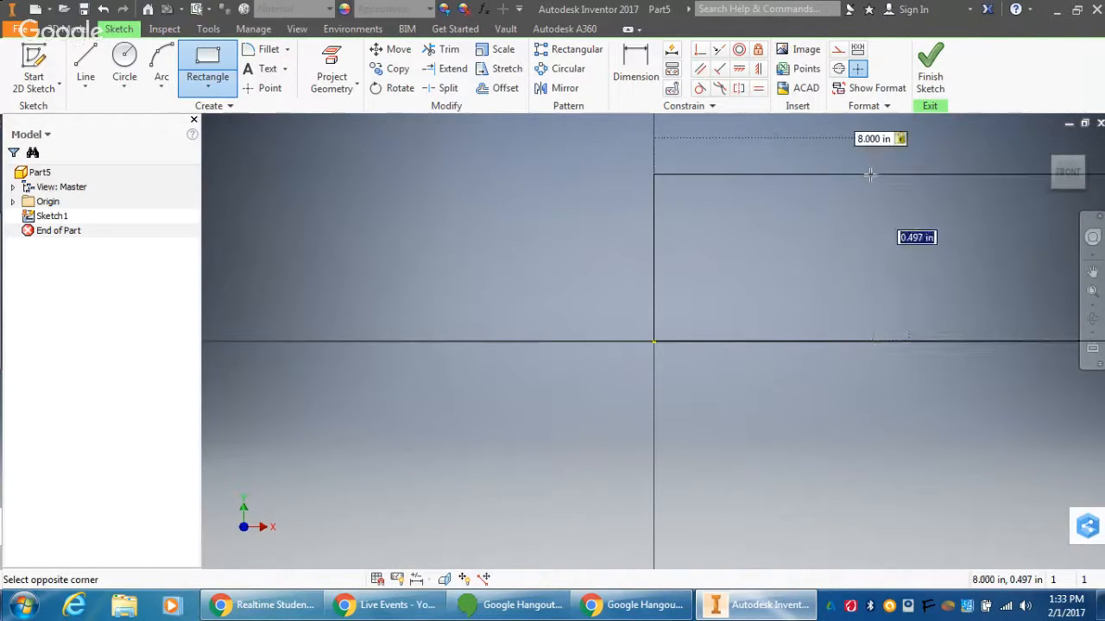
type("5")
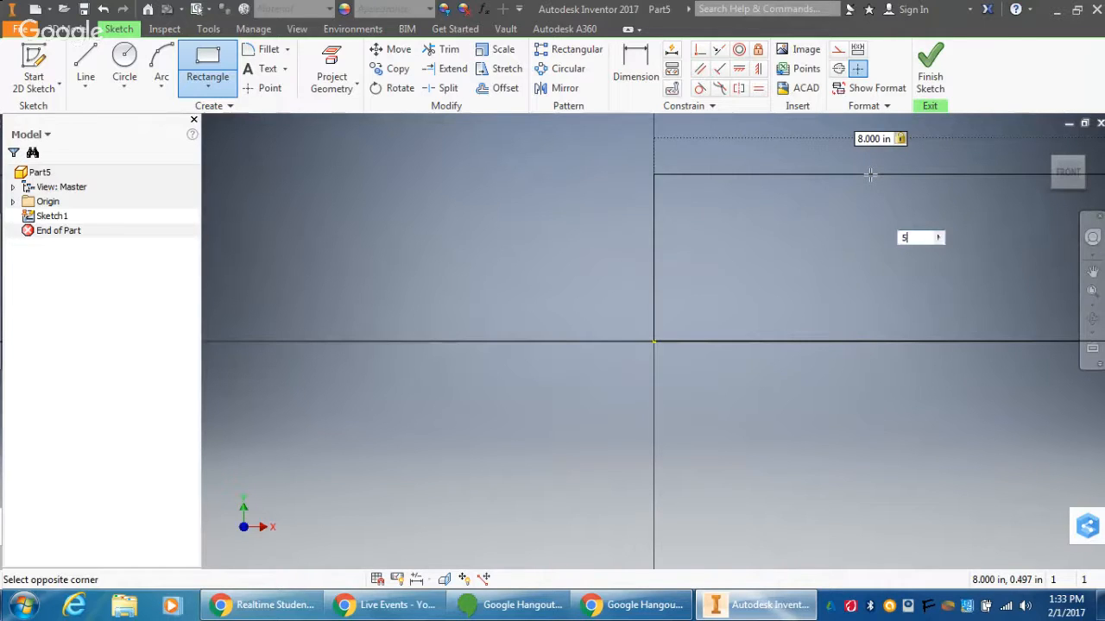
key("Return")
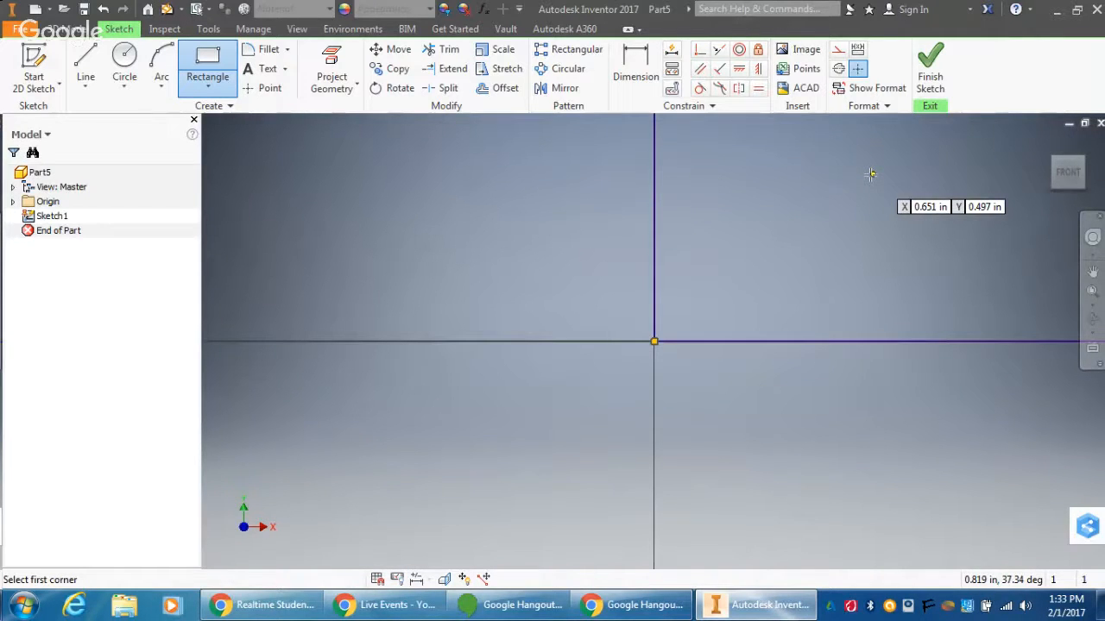
left_click(1048, 144)
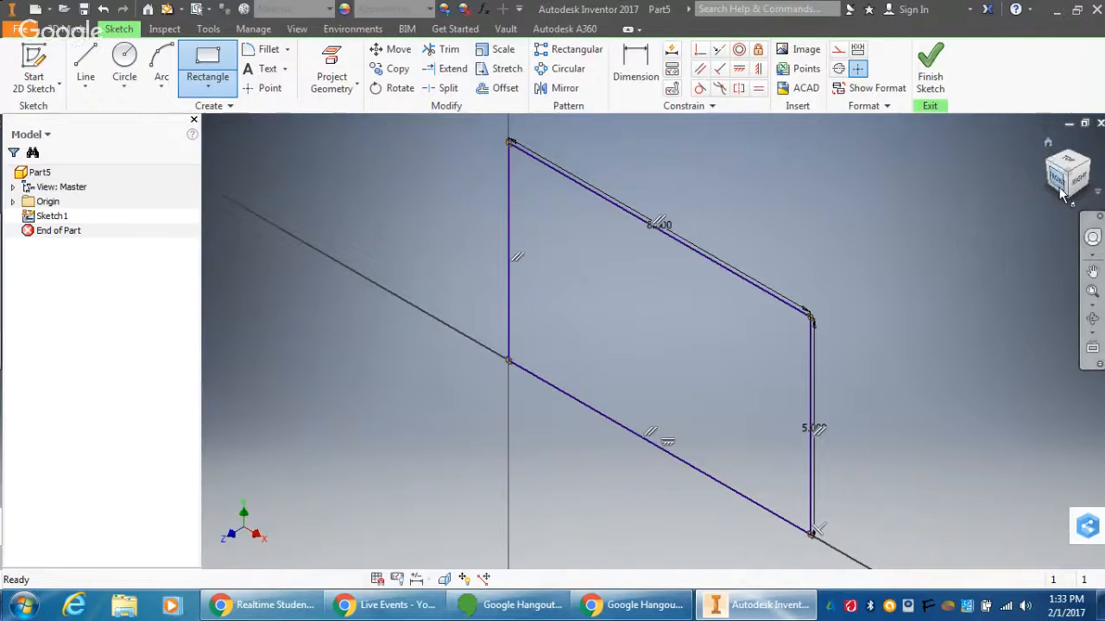
left_click(931, 69)
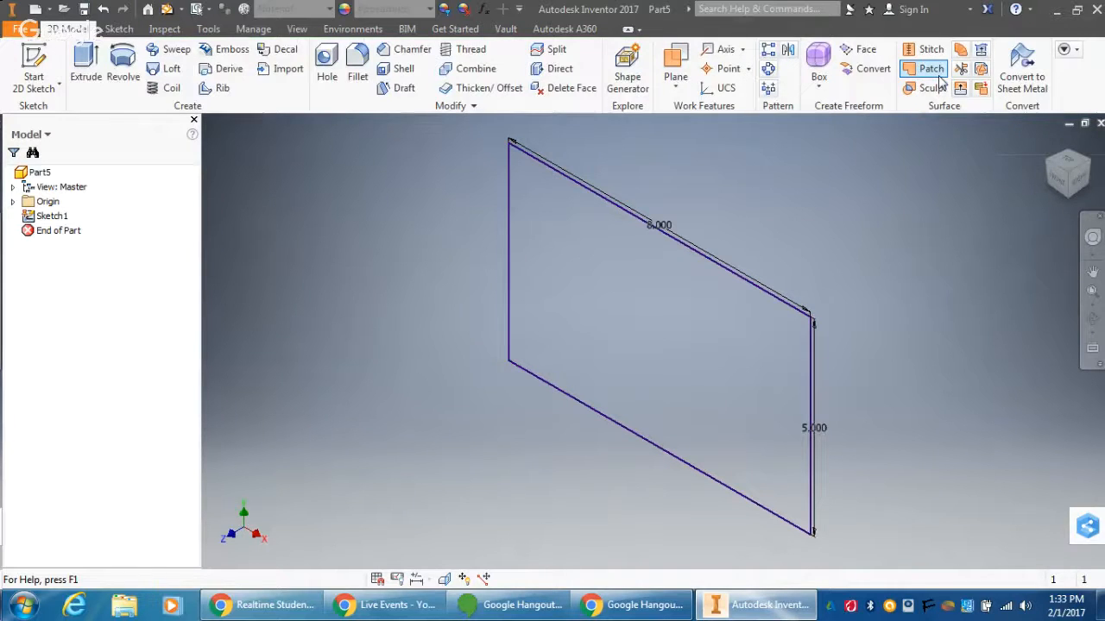
Step: Extrude the rectangle 5 in into a solid block and show it in the home view
left_click(90, 69)
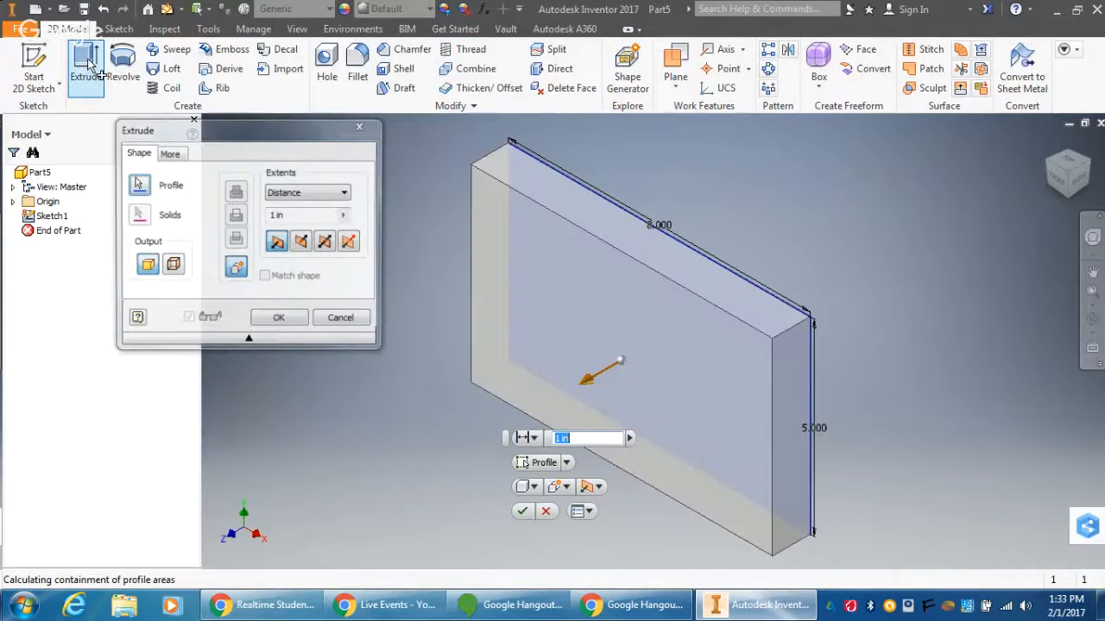
key("BackSpace")
key("BackSpace")
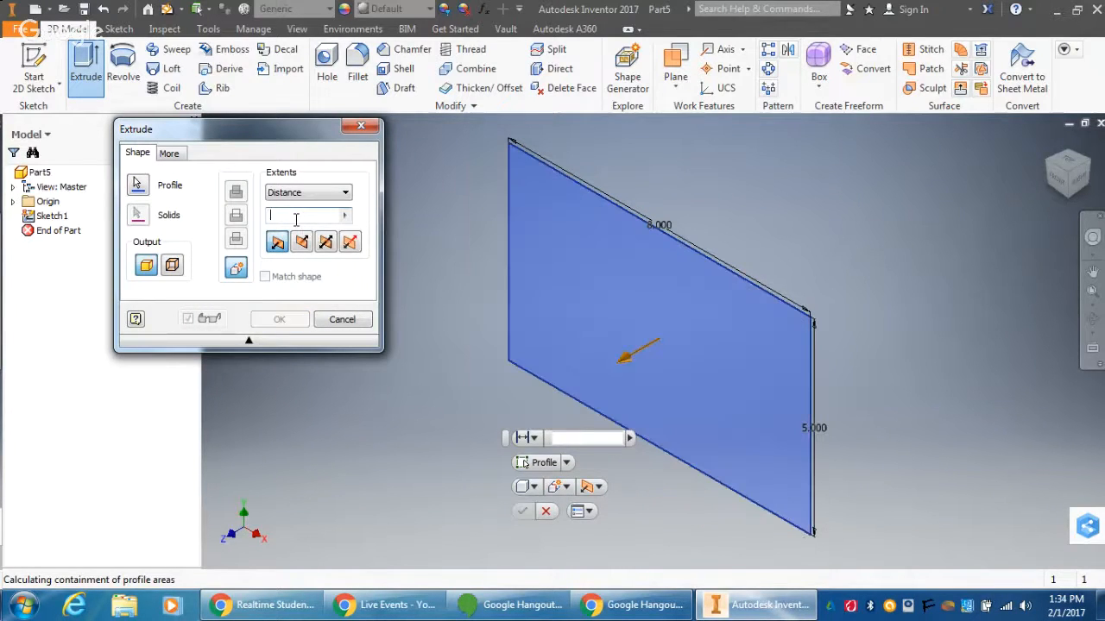
type("5")
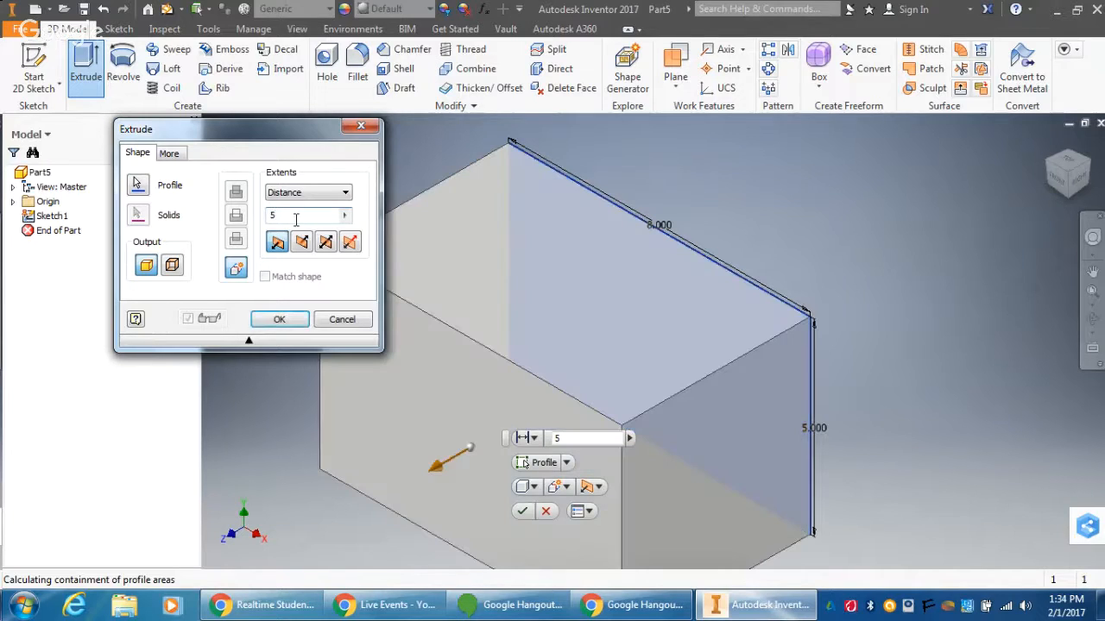
key("Return")
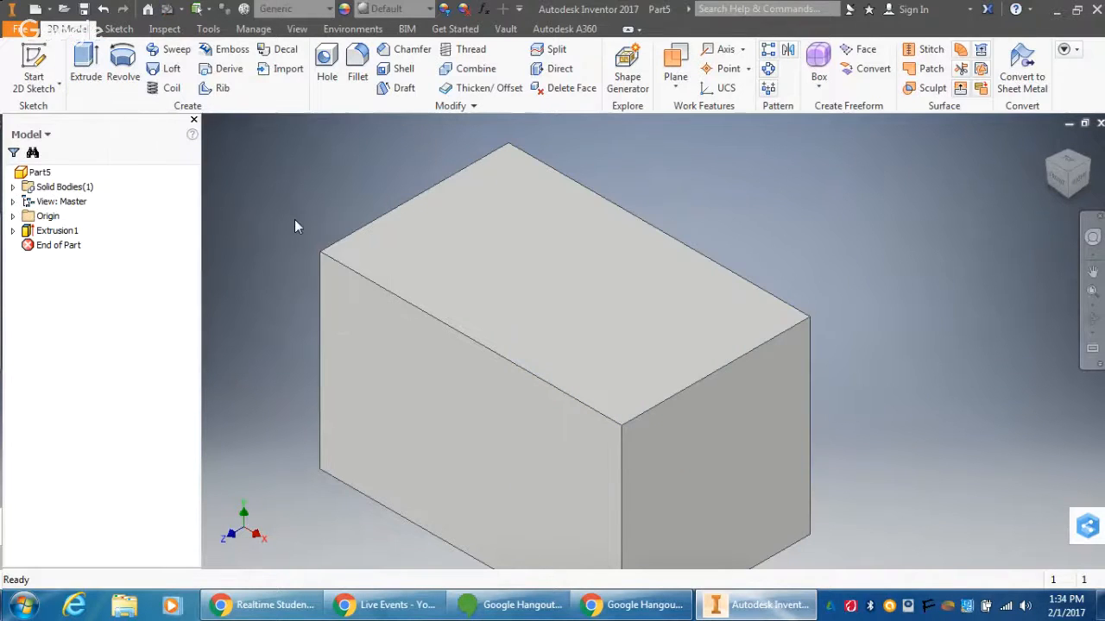
key("F6")
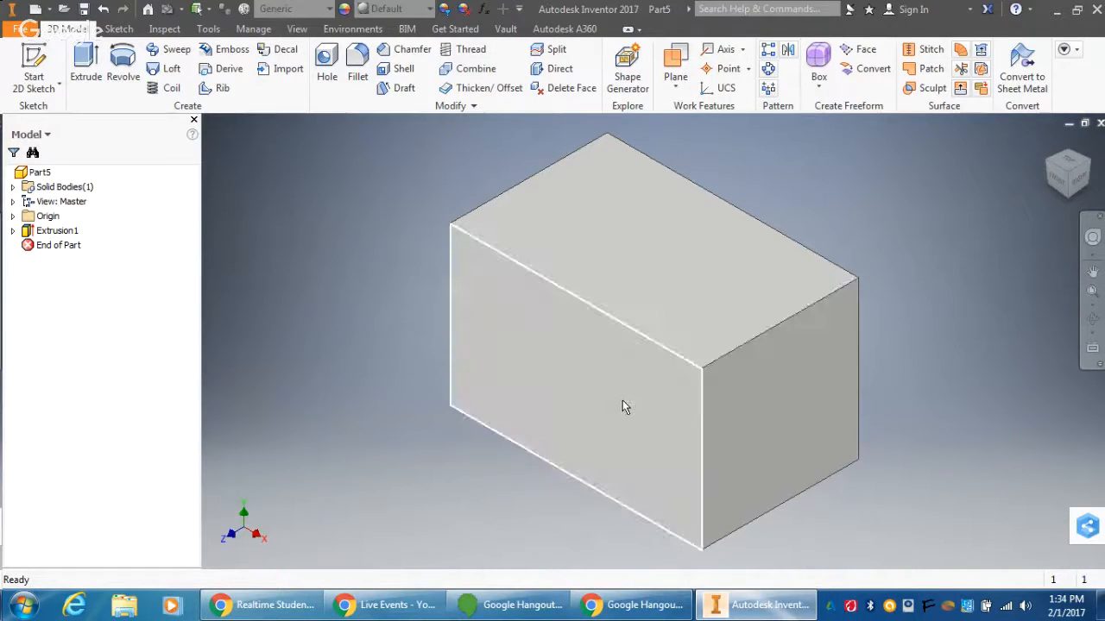
Step: Start a 2D sketch on the block's right end face
mouse_move(647, 425)
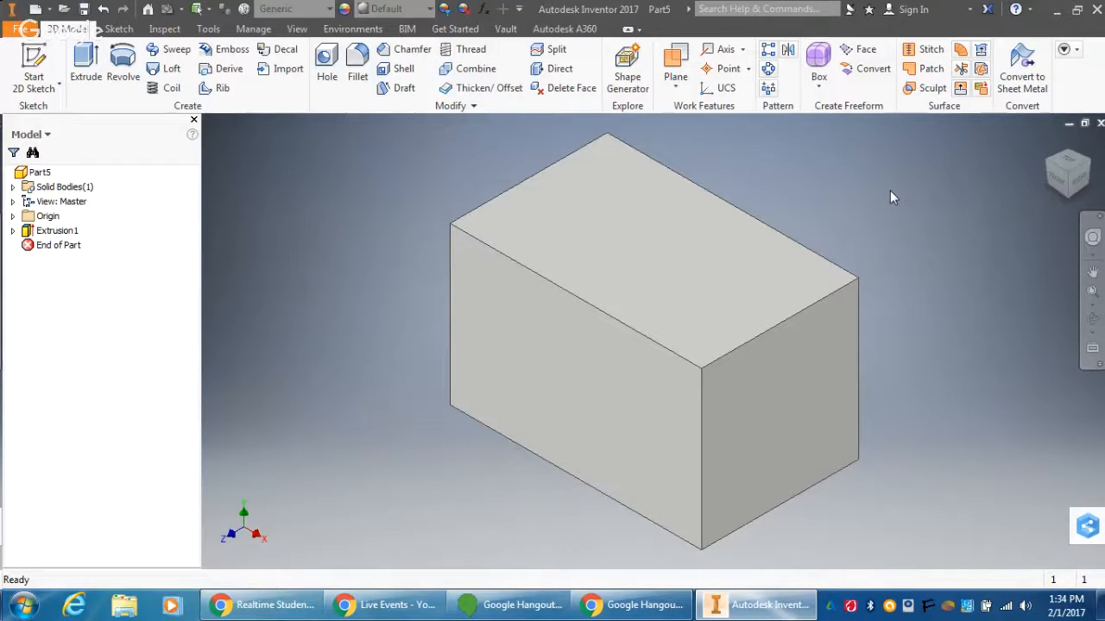
left_click(37, 56)
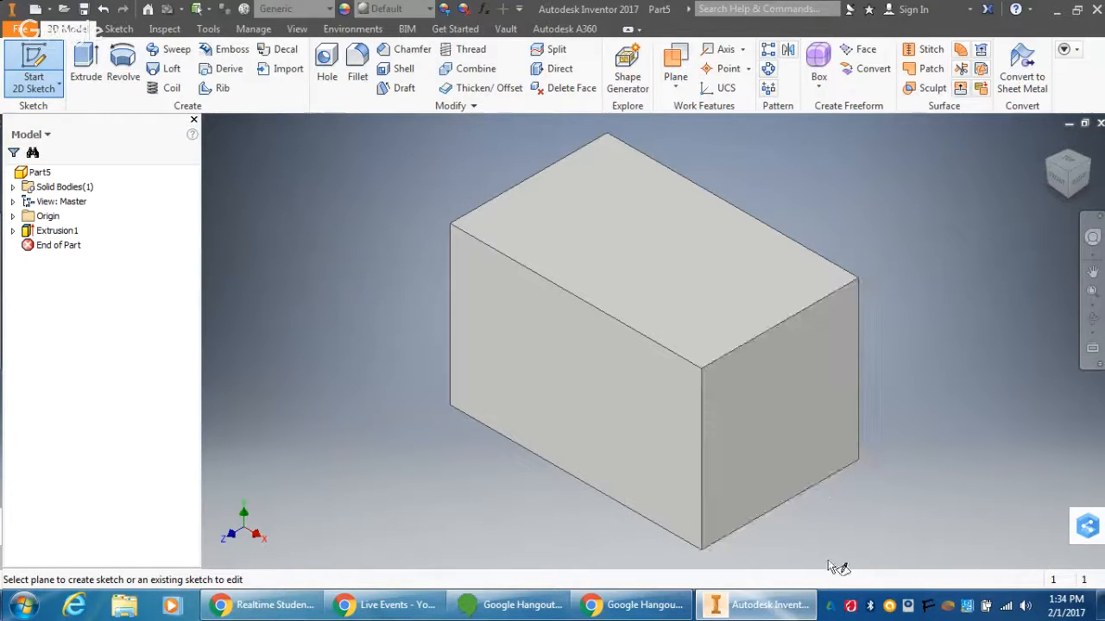
left_click(755, 471)
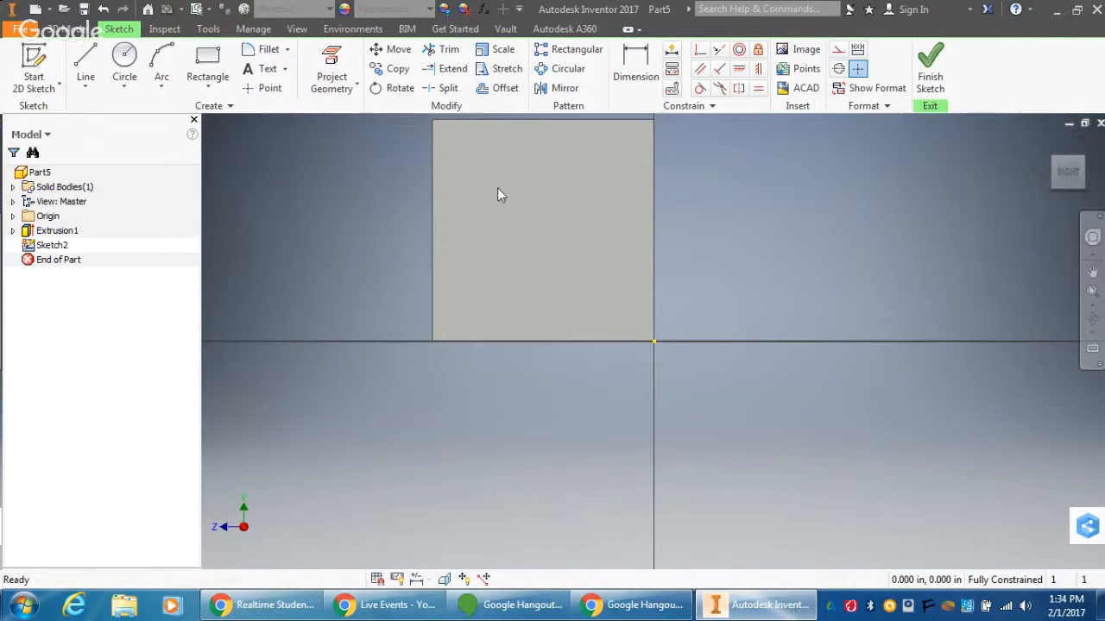
Step: Draw a 3 in by 3 in two-point rectangle from the end face's upper front corner, and finish the sketch
middle_click(290, 130)
middle_click(290, 130)
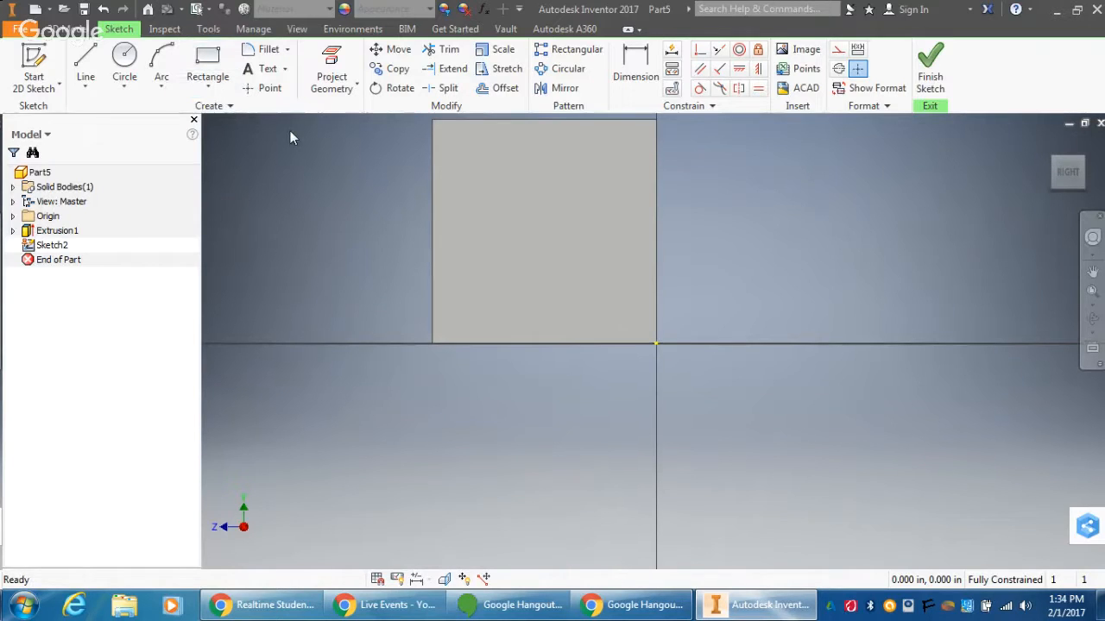
left_click(206, 87)
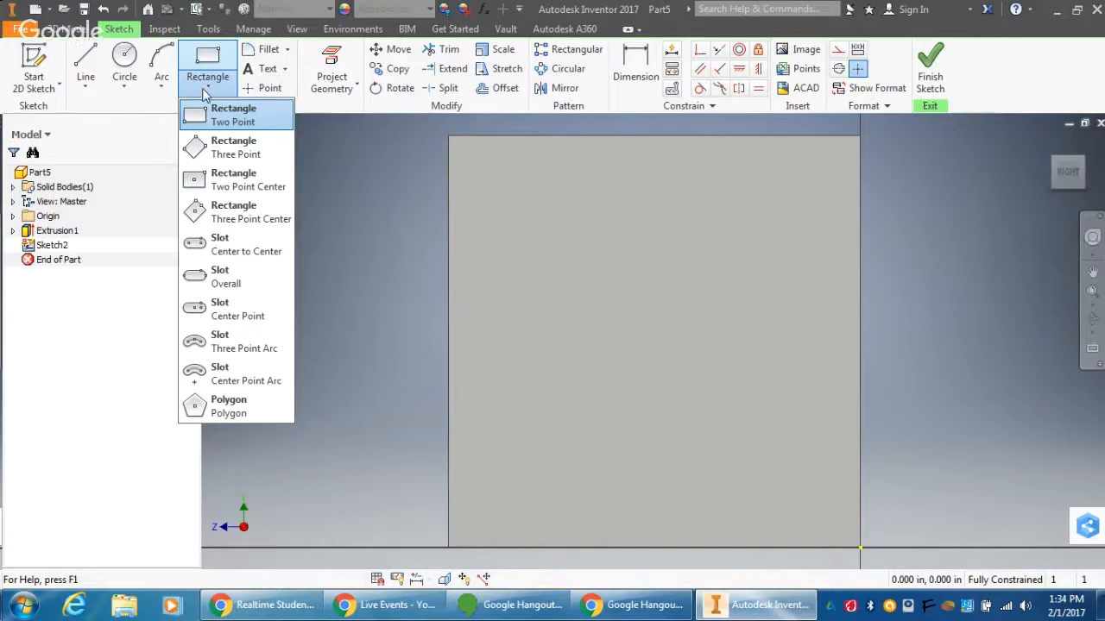
left_click(231, 115)
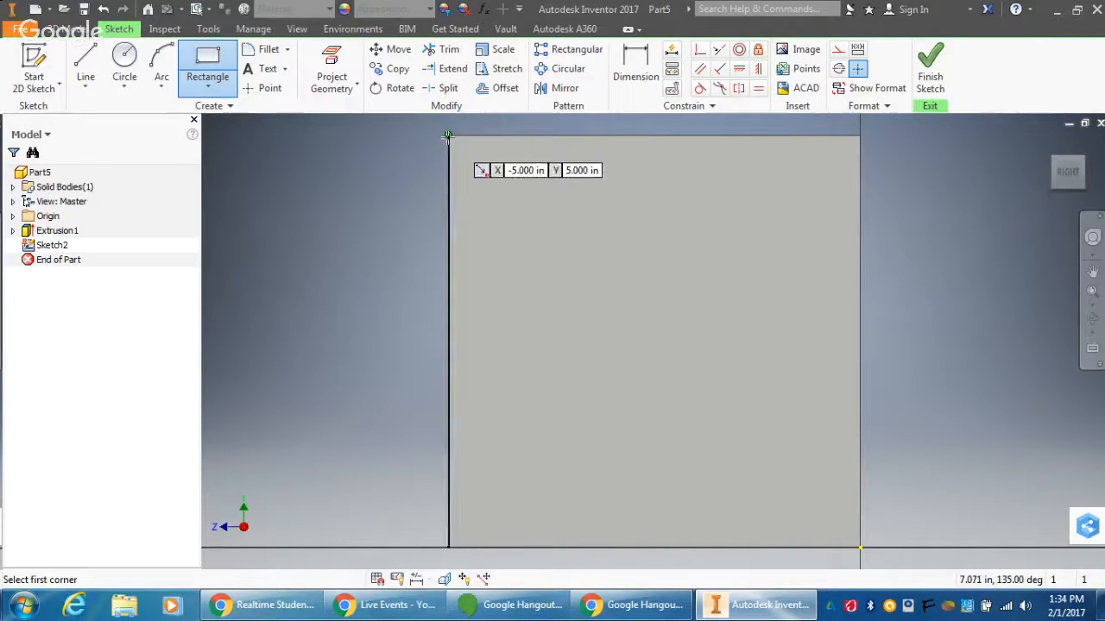
left_click(448, 136)
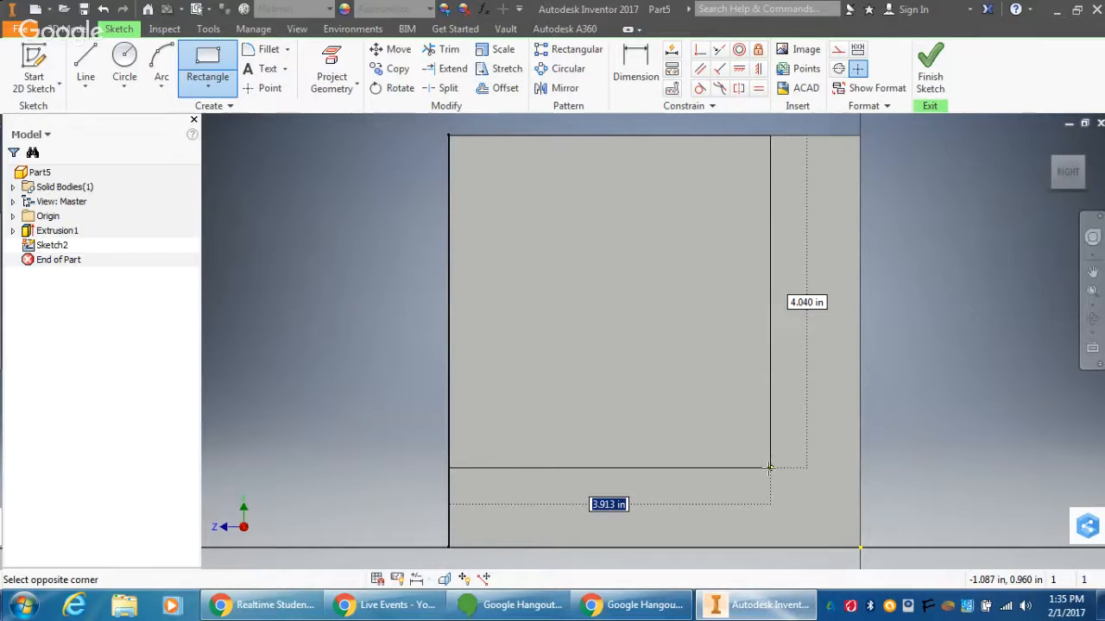
type("3")
key("Tab")
type("3")
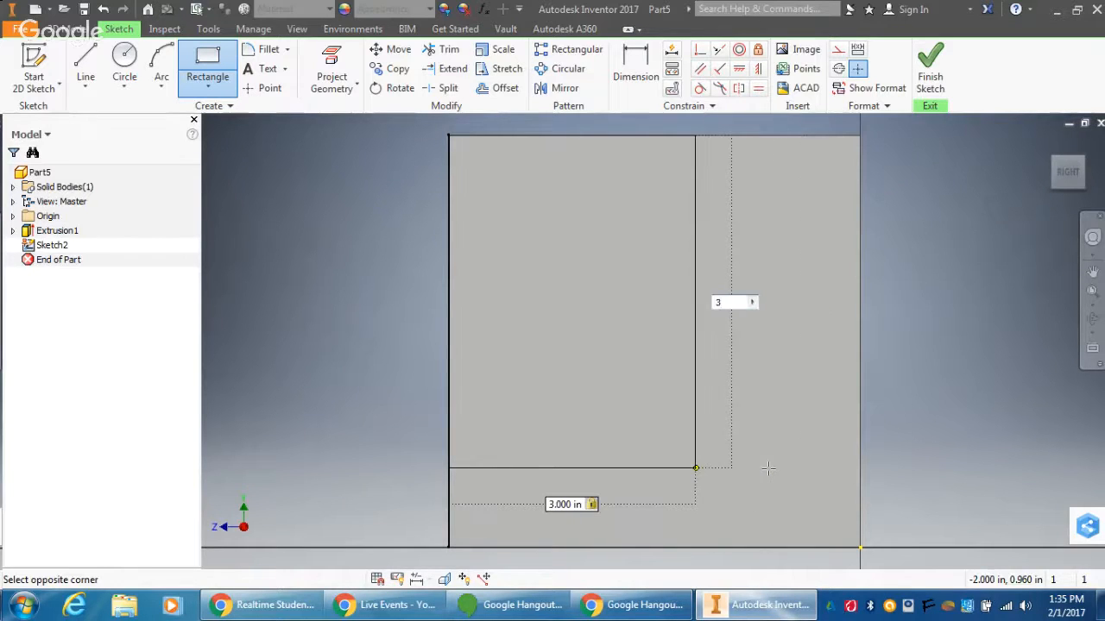
key("Return")
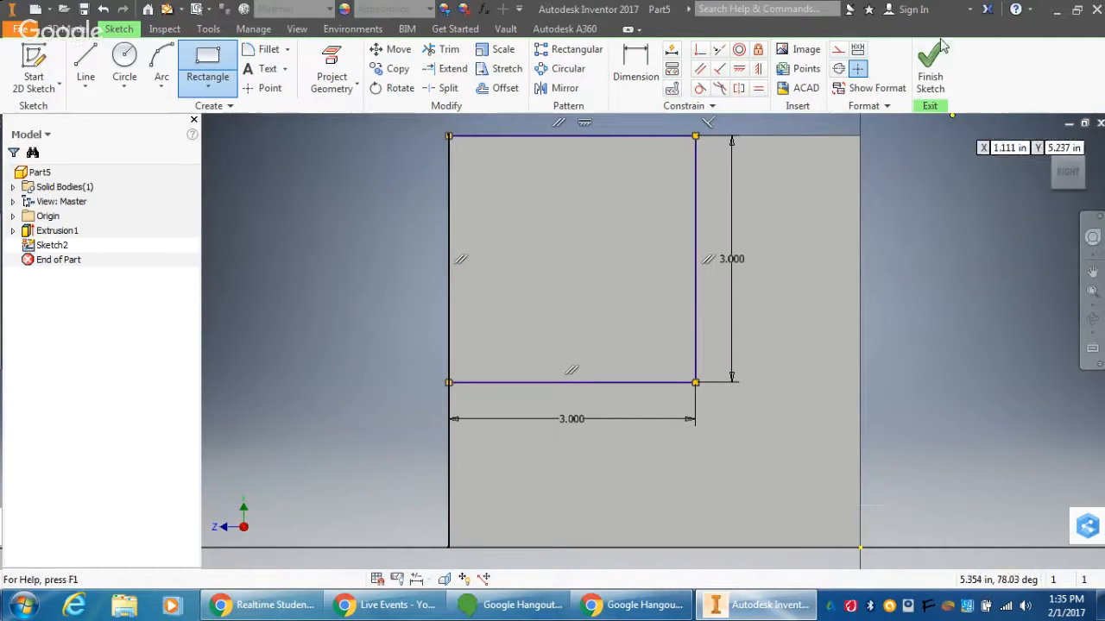
left_click(930, 69)
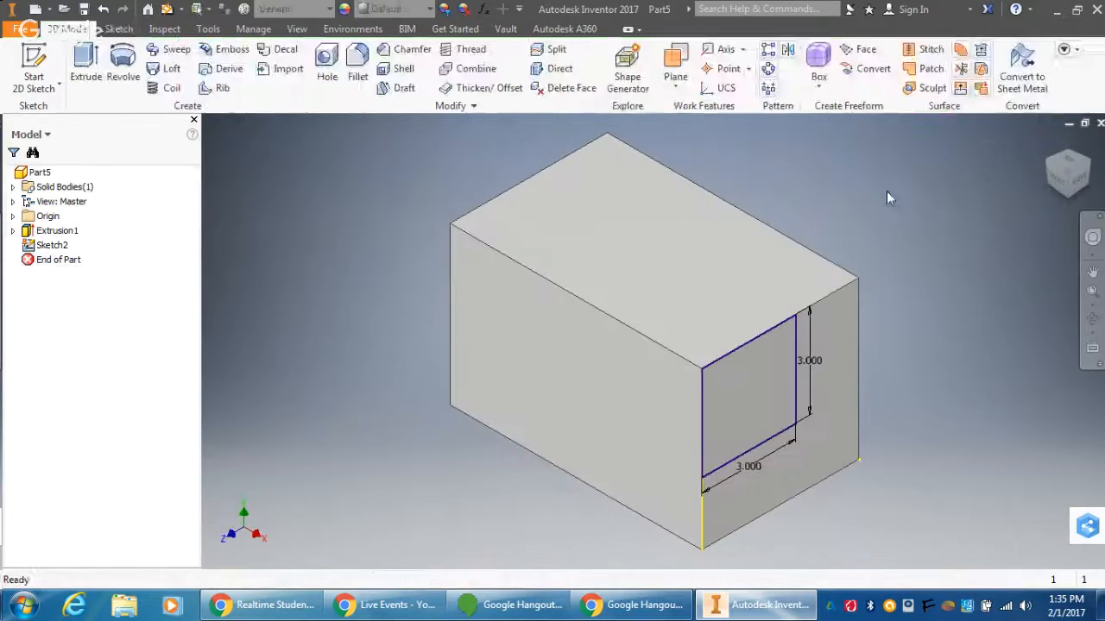
Step: Cut the 3 in square profile through the block's length with an Extrude using the To Next extent
left_click(89, 69)
left_click(236, 214)
left_click(300, 194)
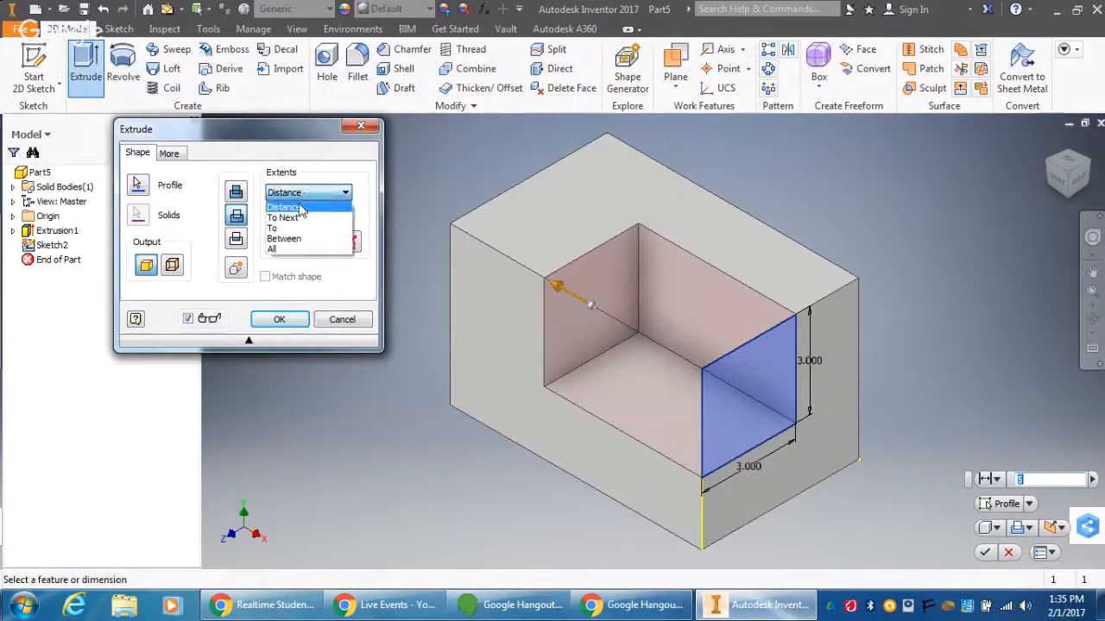
left_click(300, 218)
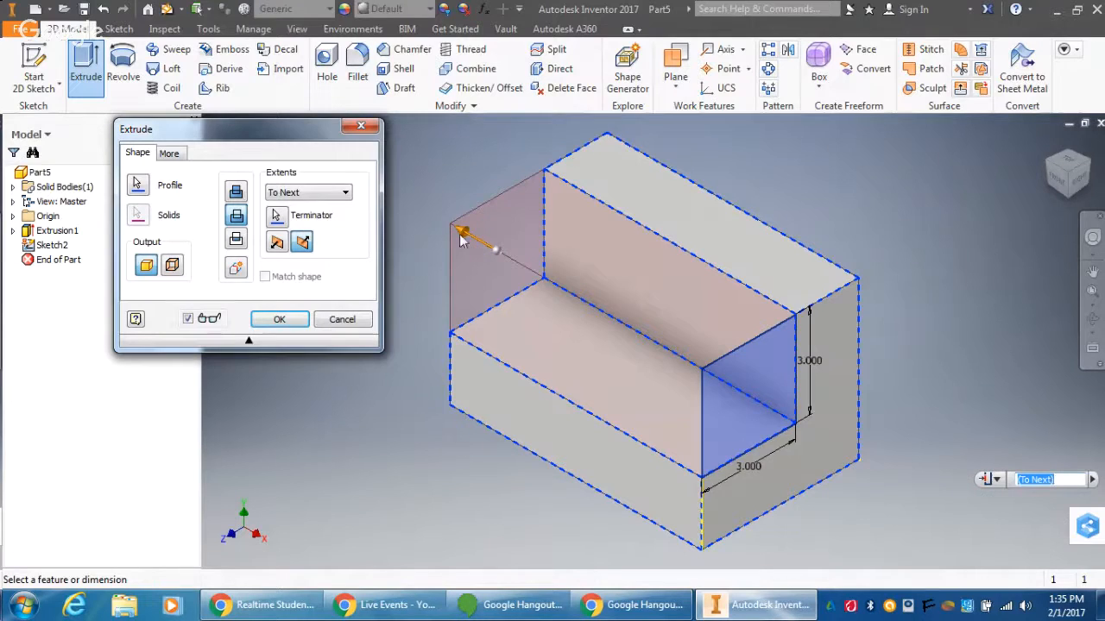
left_click(280, 319)
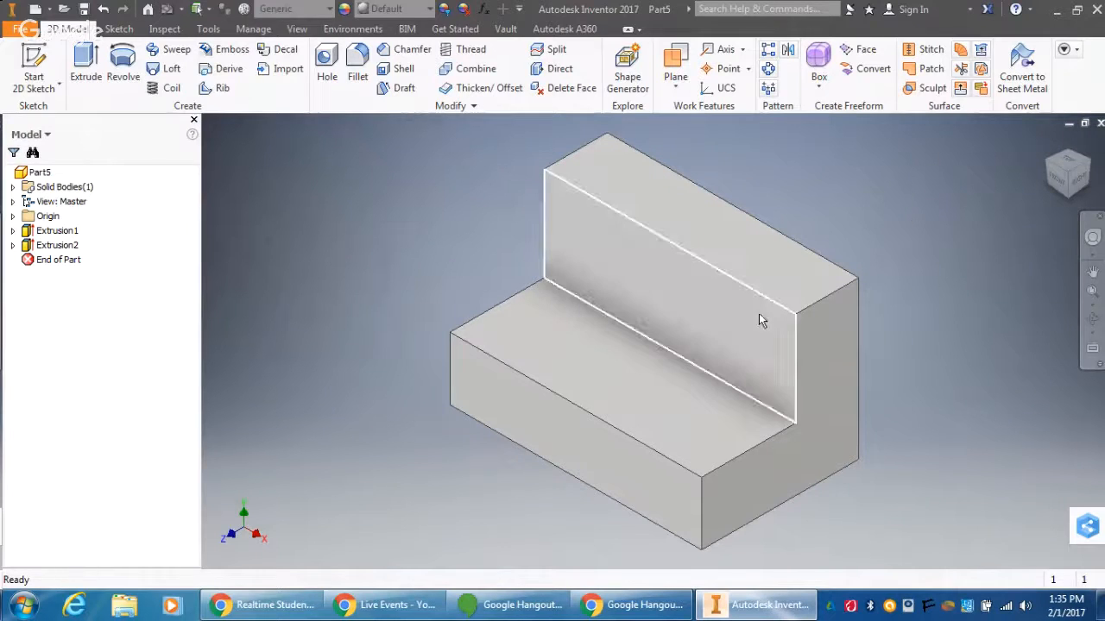
Step: Start a 2D sketch on the back face of the stepped block
left_click(33, 69)
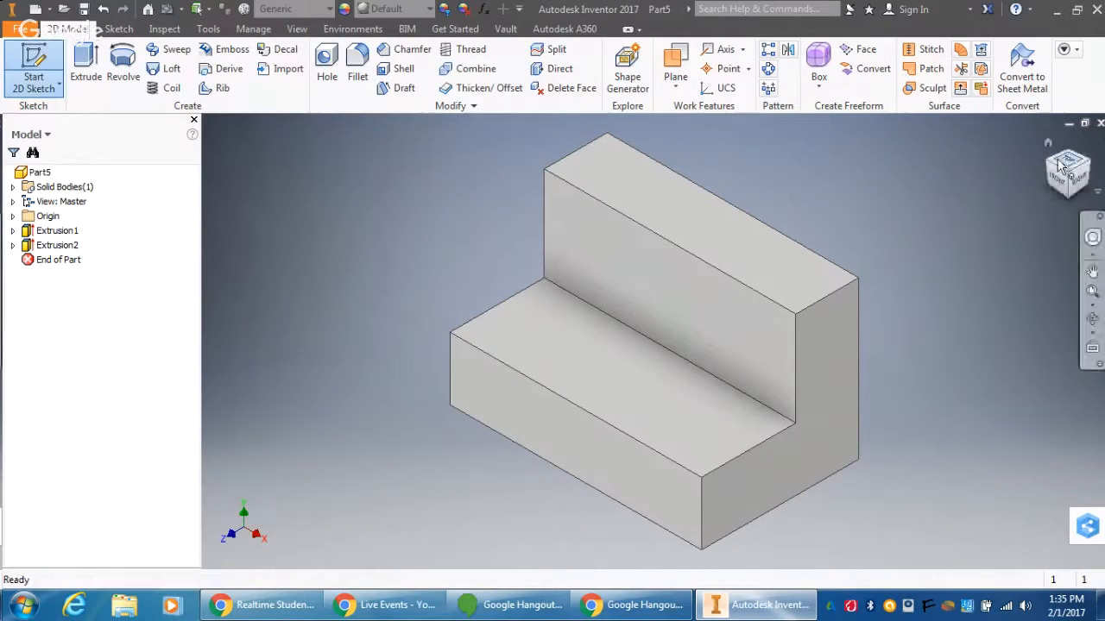
mouse_move(1075, 175)
left_mouse_down()
mouse_move(986, 177)
mouse_move(968, 203)
left_mouse_up()
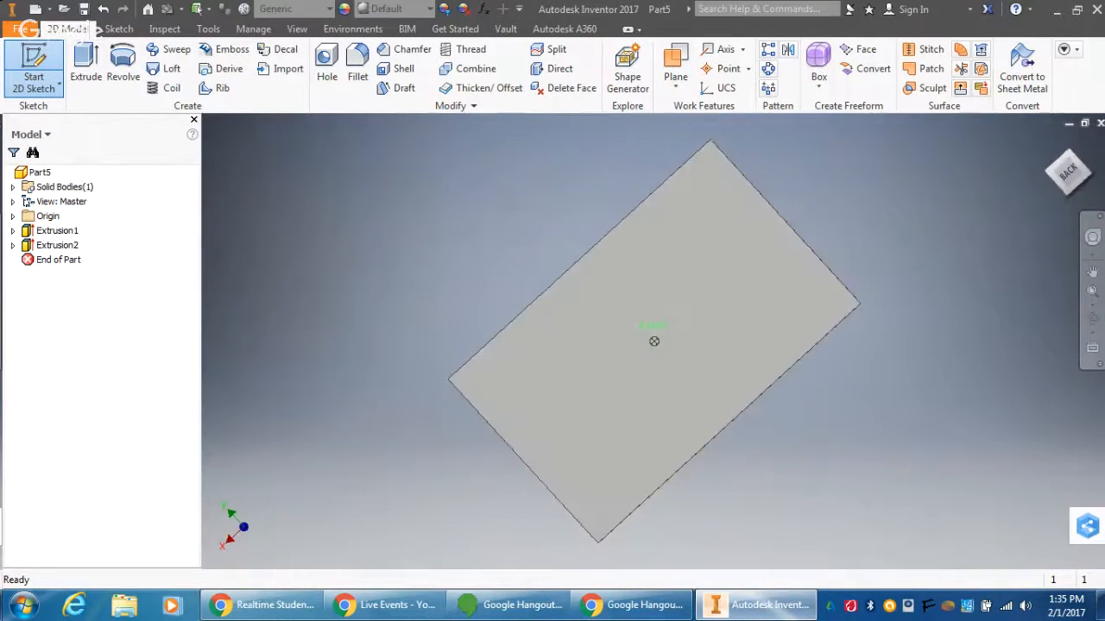
left_click(753, 344)
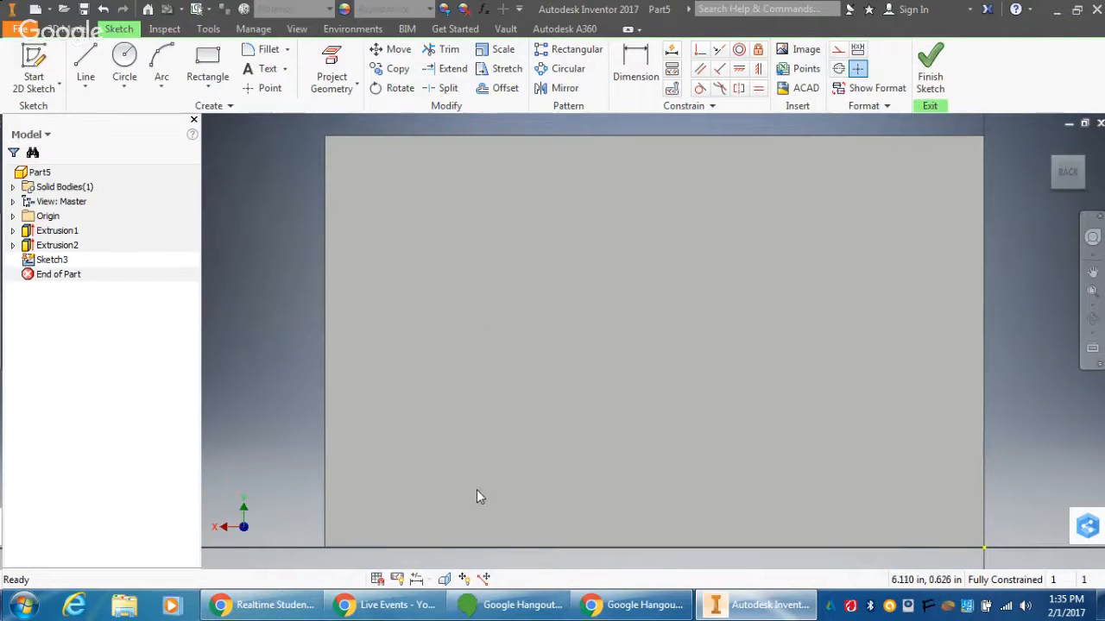
Step: Draw a two-point rectangle 4 in wide and 3 in high, standing on the bottom edge of the back face
left_click(196, 67)
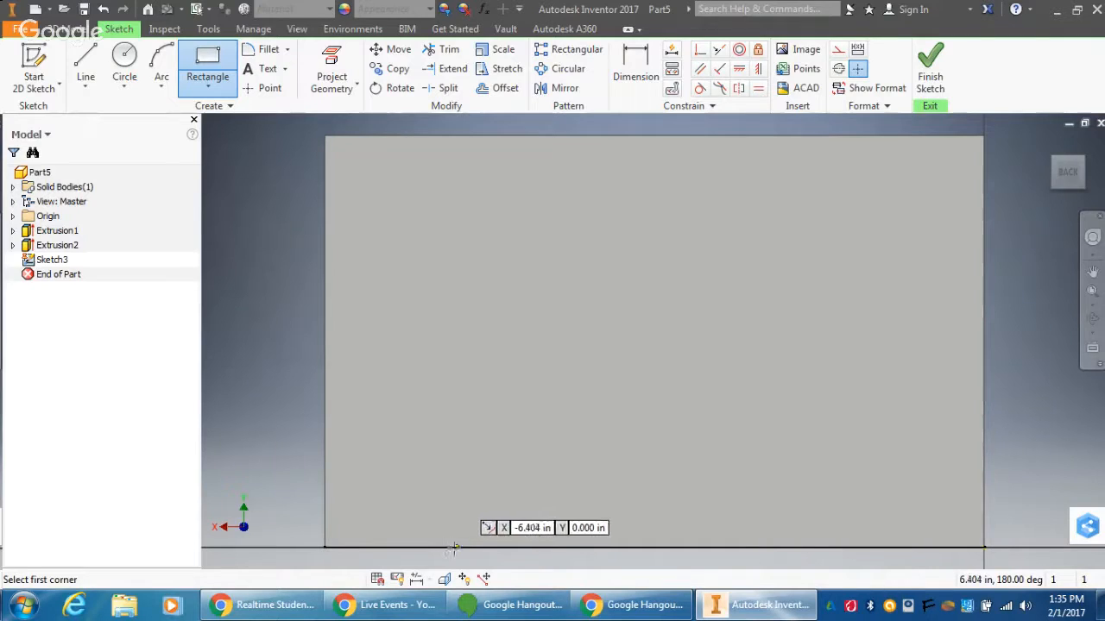
left_click(453, 546)
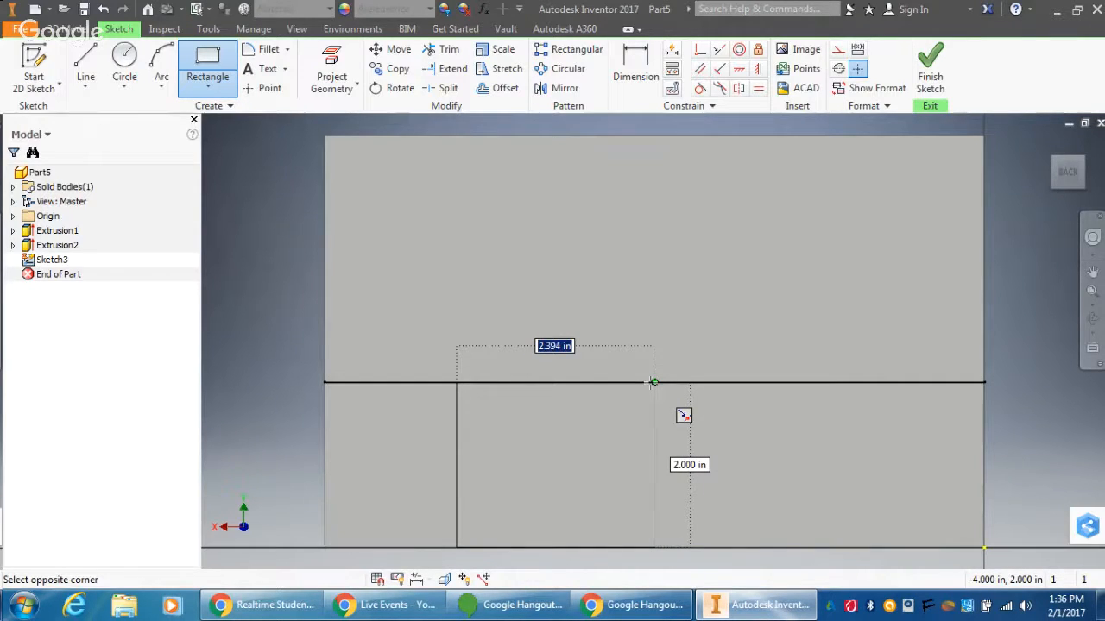
type("4")
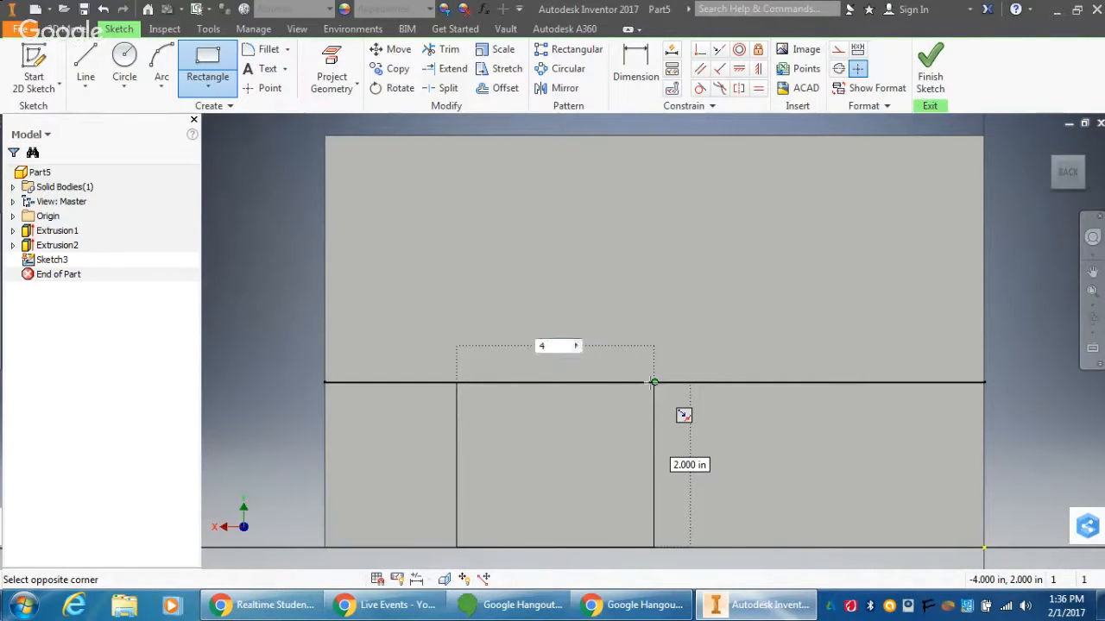
key("Tab")
type("3")
key("Return")
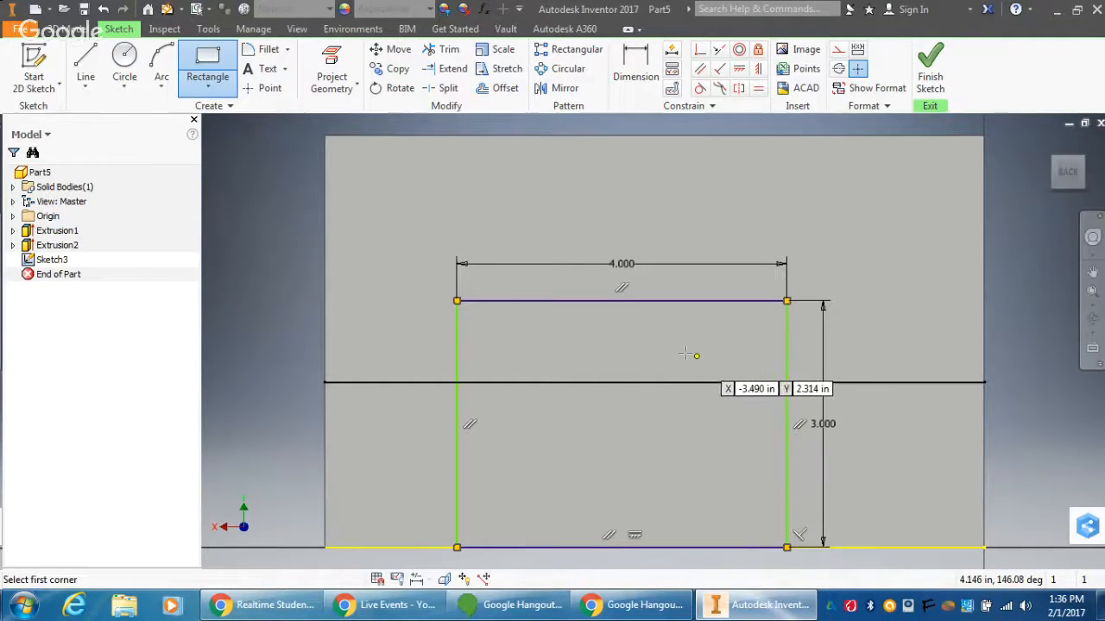
Step: Dimension the rectangle's left side 2 in from the left edge of the back face
left_click(630, 79)
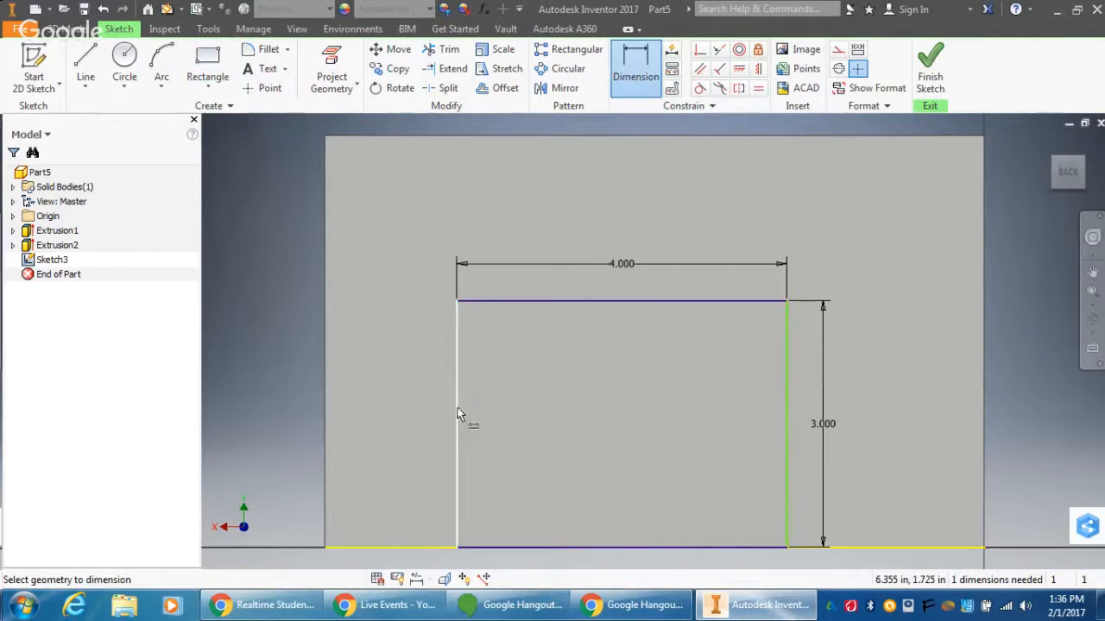
left_click(452, 419)
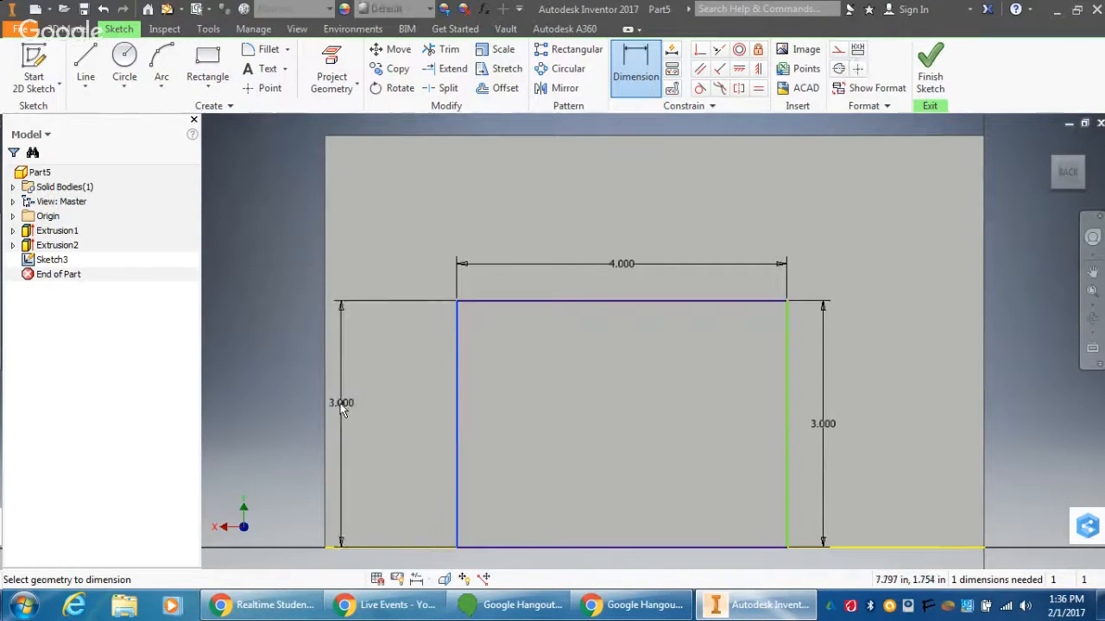
left_click(324, 410)
left_click(369, 412)
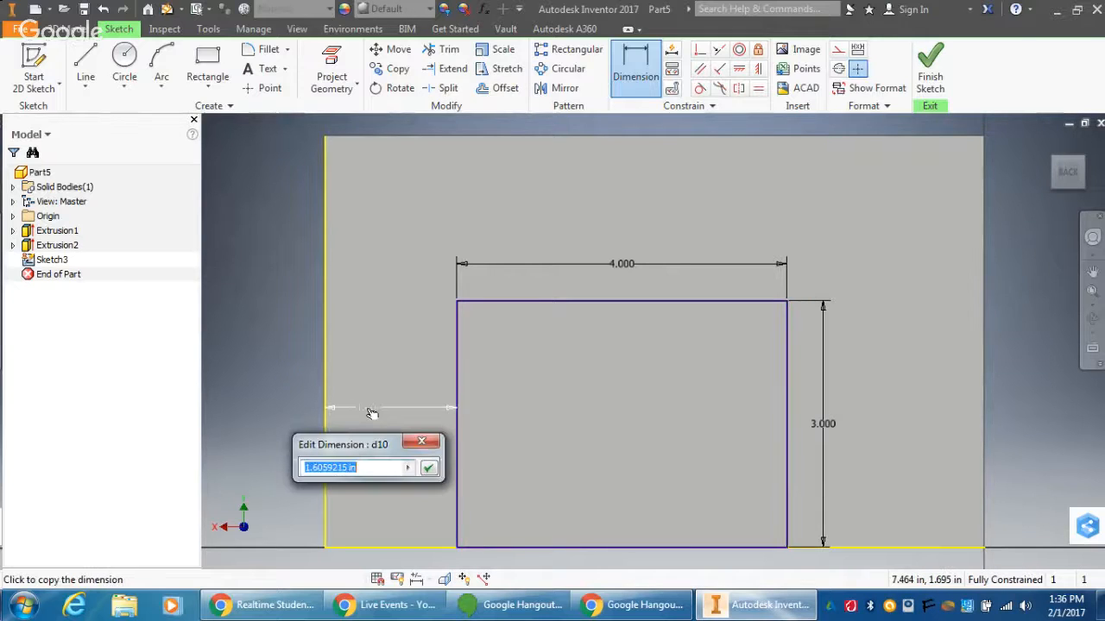
type("2")
key("Return")
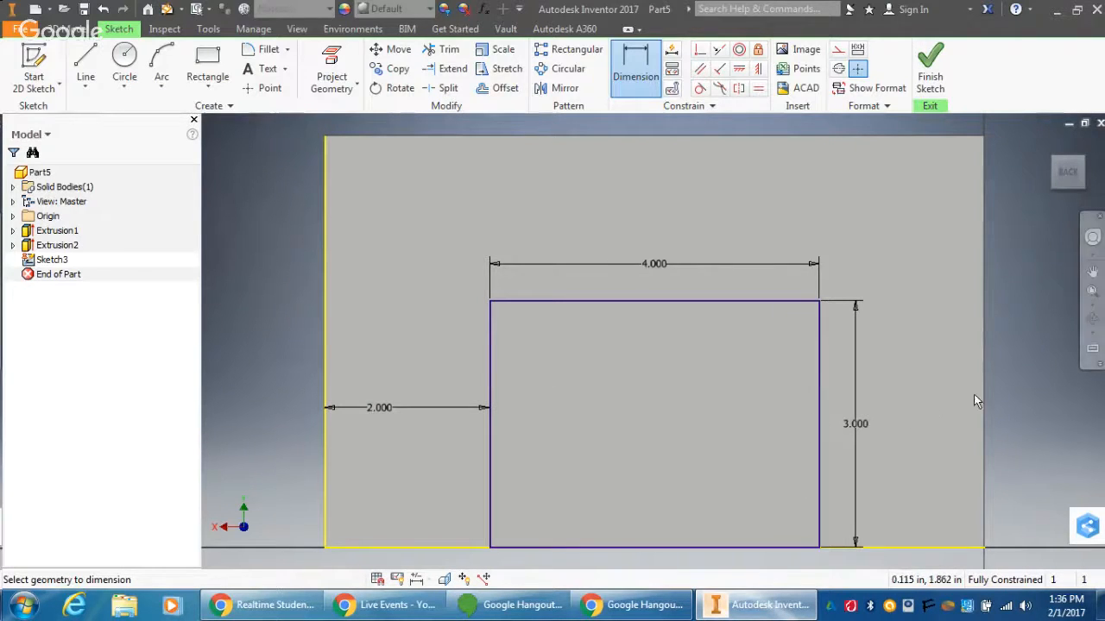
Step: Add a driven dimension between the rectangle's right side and the face's right edge, and finish the sketch
left_click(817, 335)
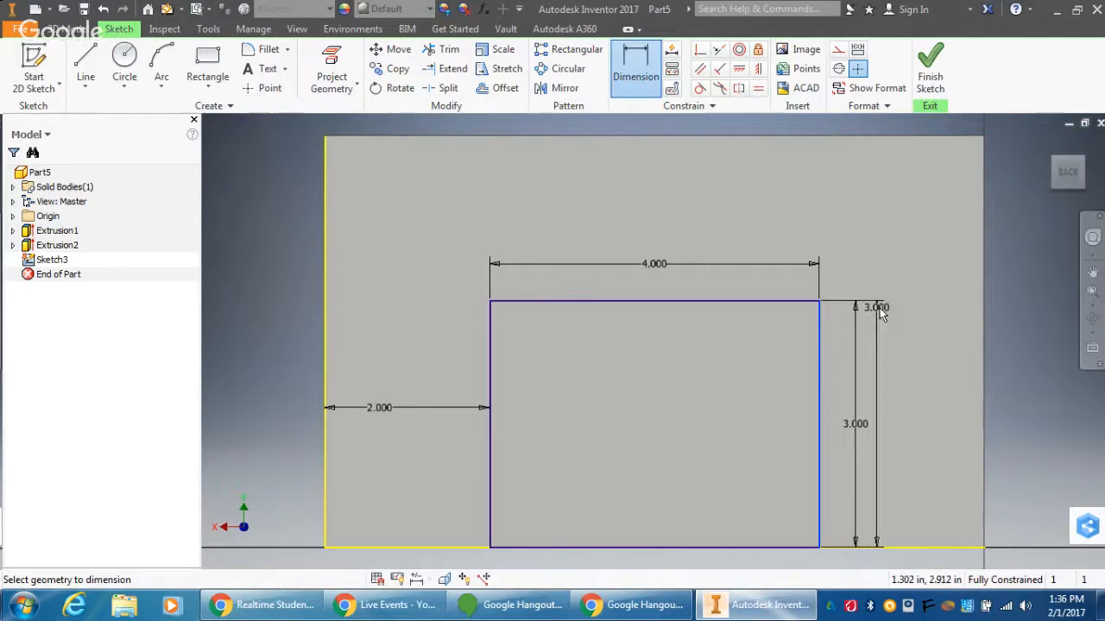
left_click(982, 329)
left_click(882, 241)
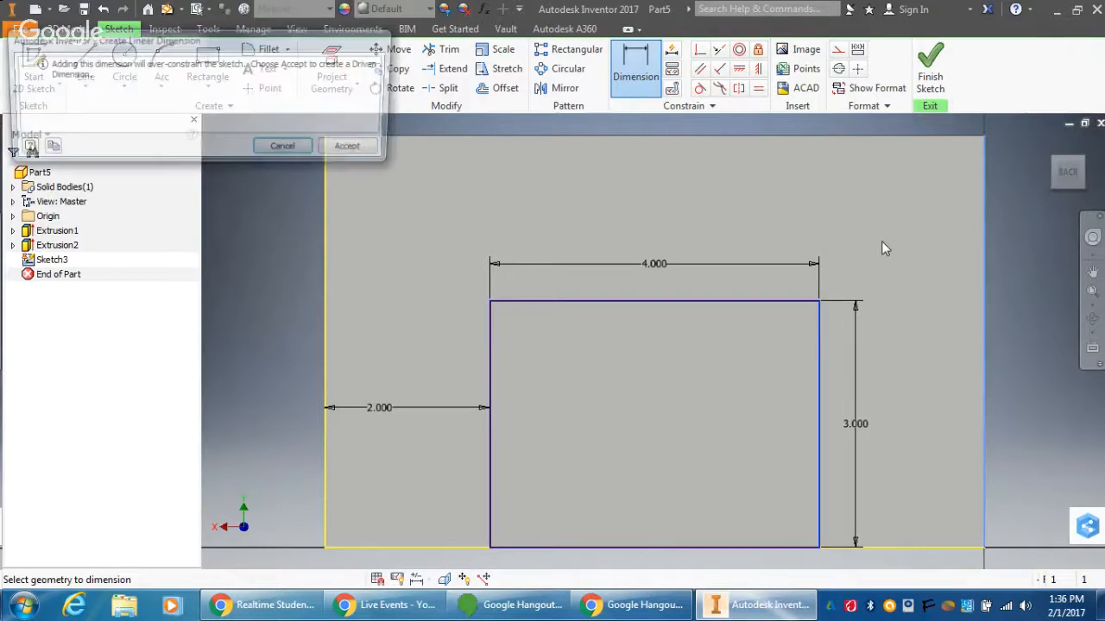
left_click(366, 148)
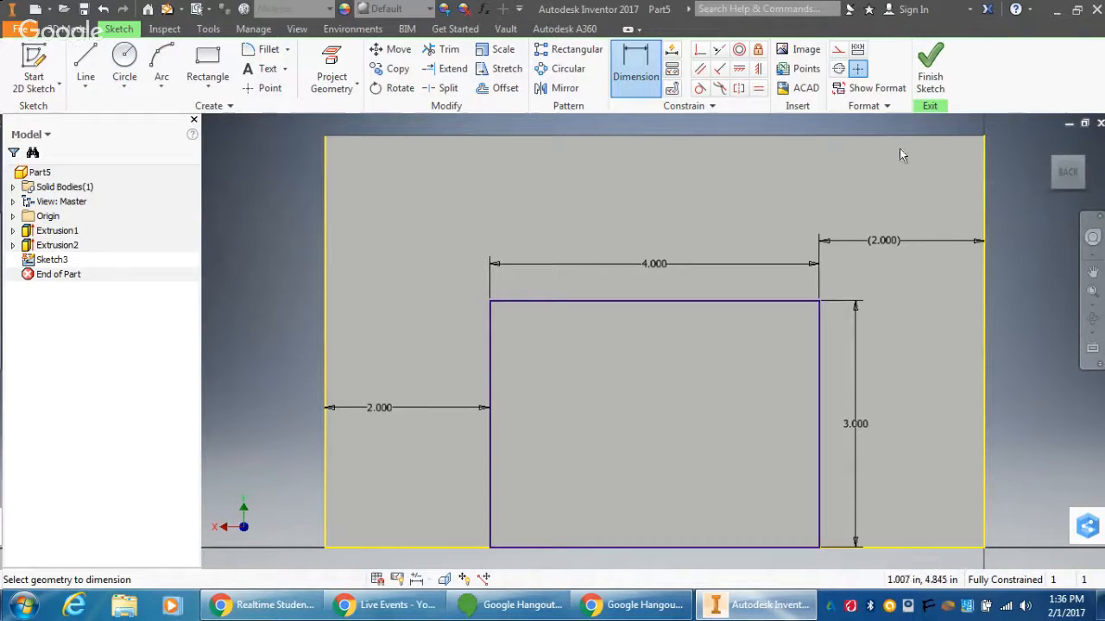
left_click(931, 65)
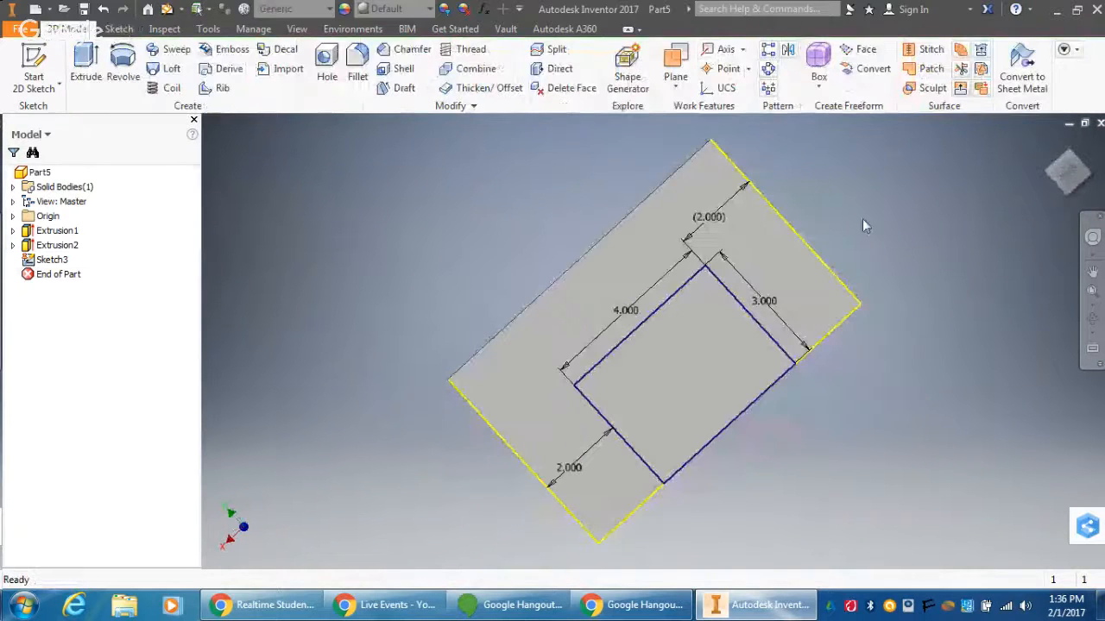
Step: Cut the 4 by 3 in profile 5 in through the block with an Extrude cut, and show the part in the home view
key("e")
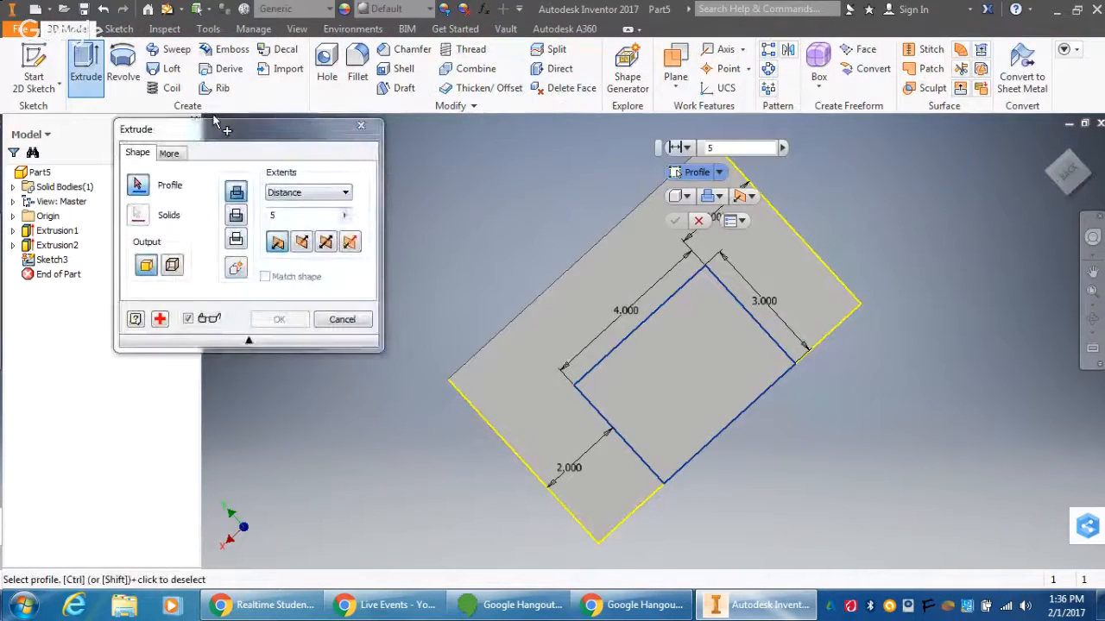
left_click(656, 384)
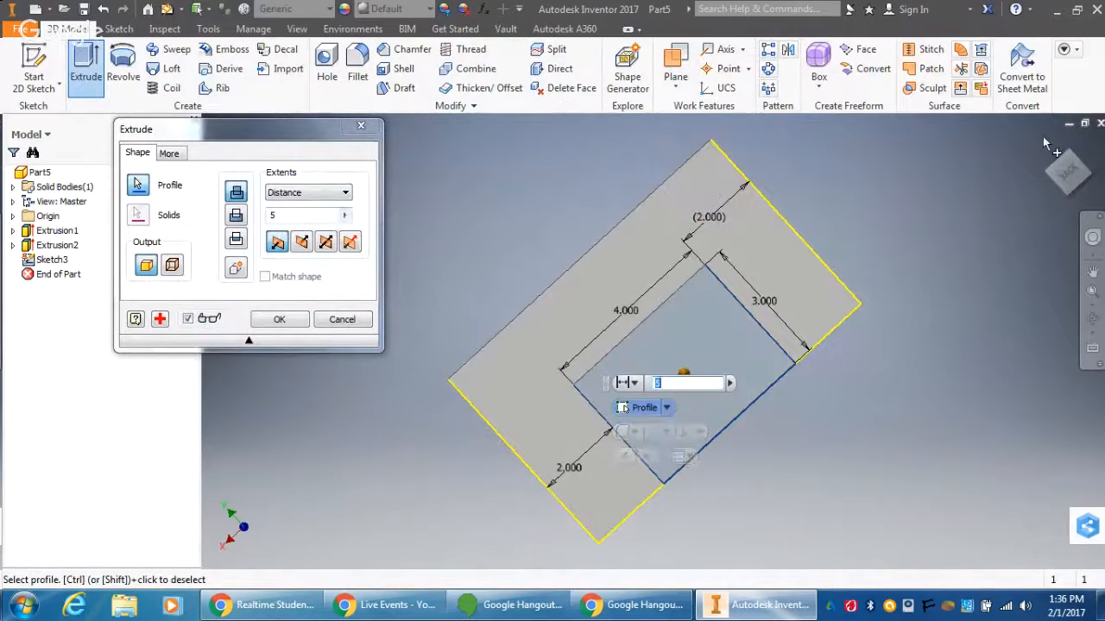
mouse_move(1071, 178)
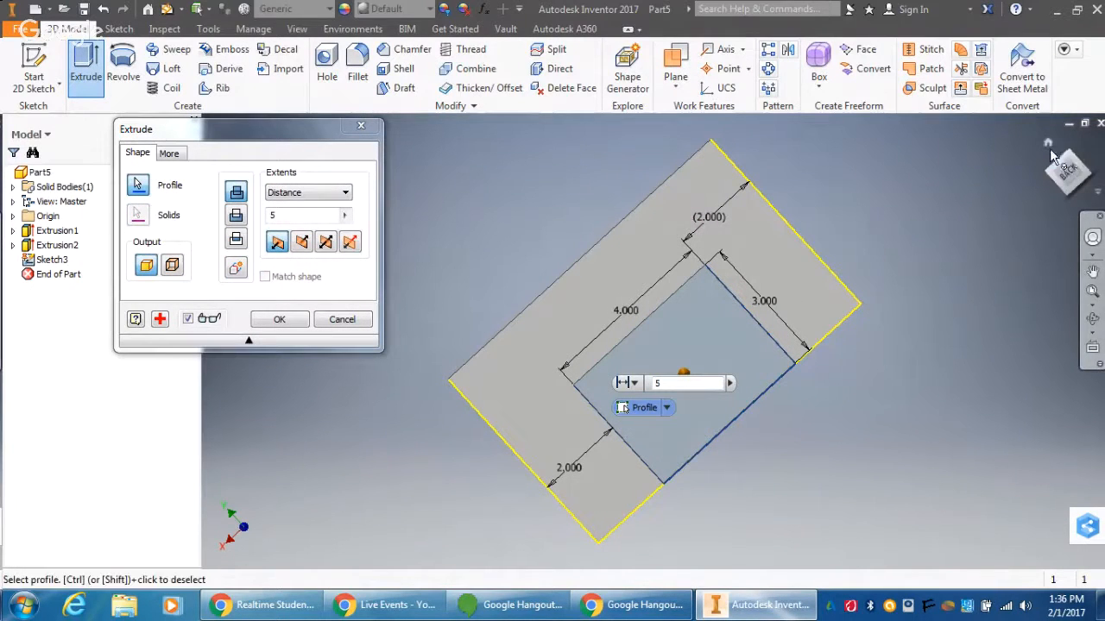
left_click(1049, 145)
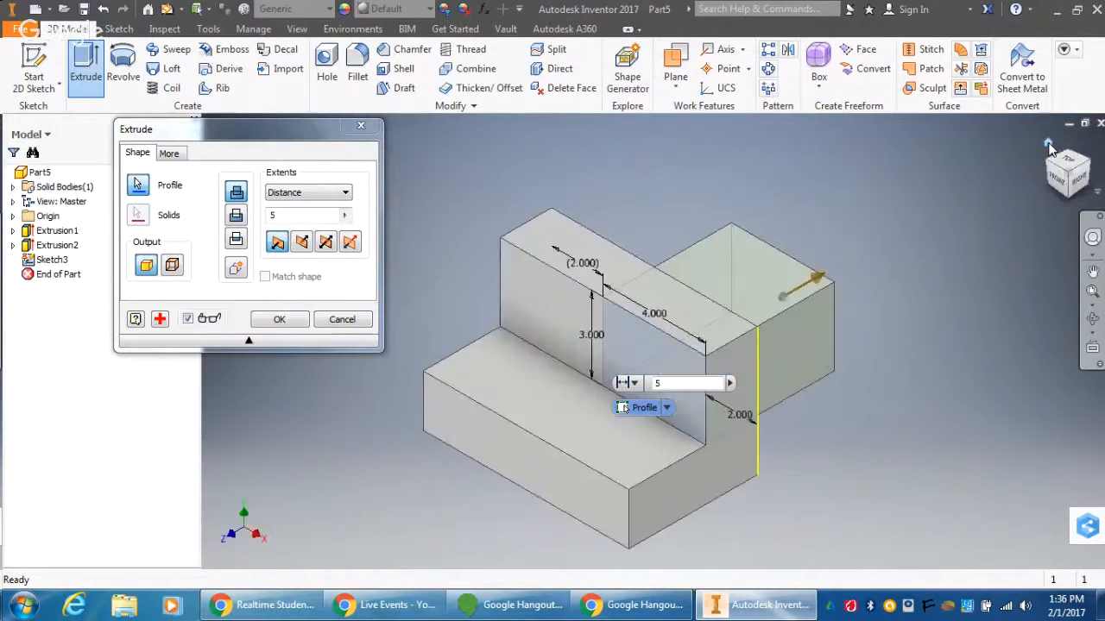
left_click(236, 215)
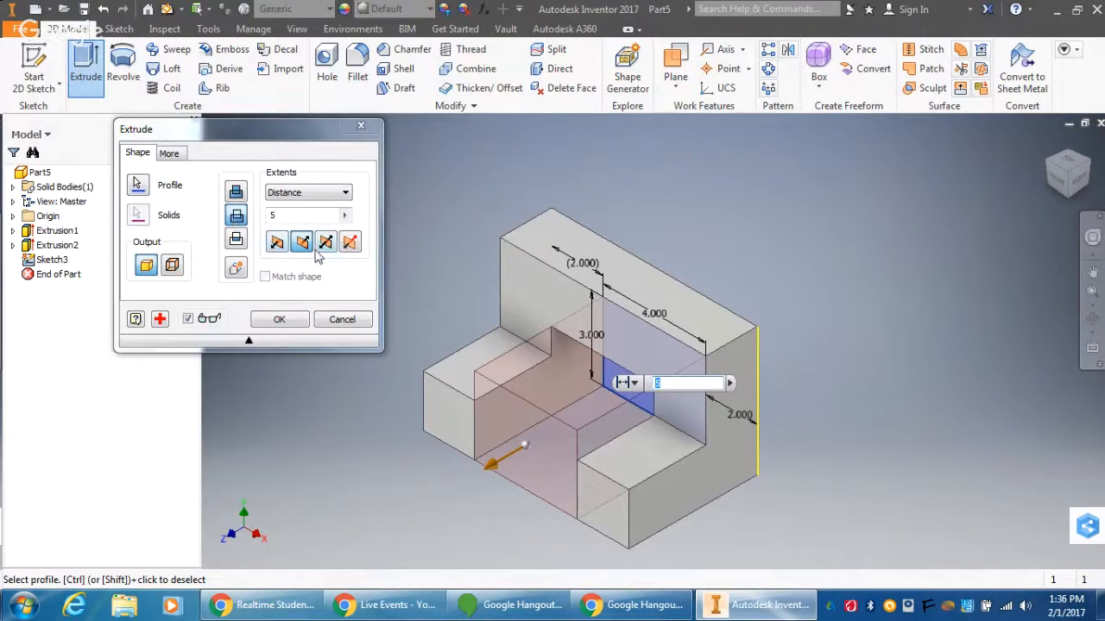
left_click(279, 320)
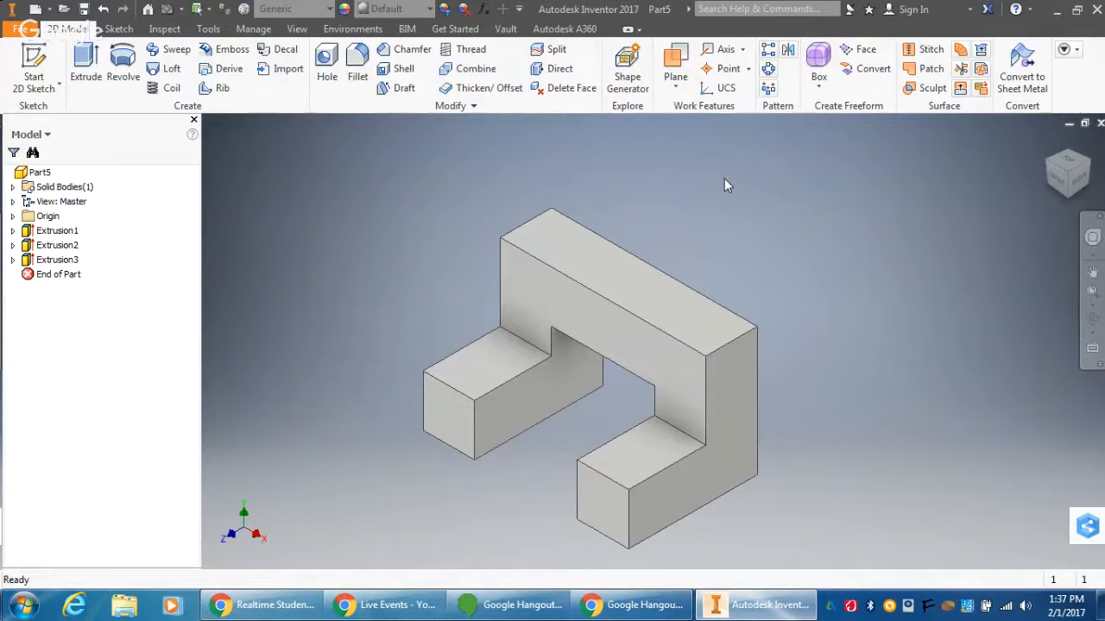
key("F6")
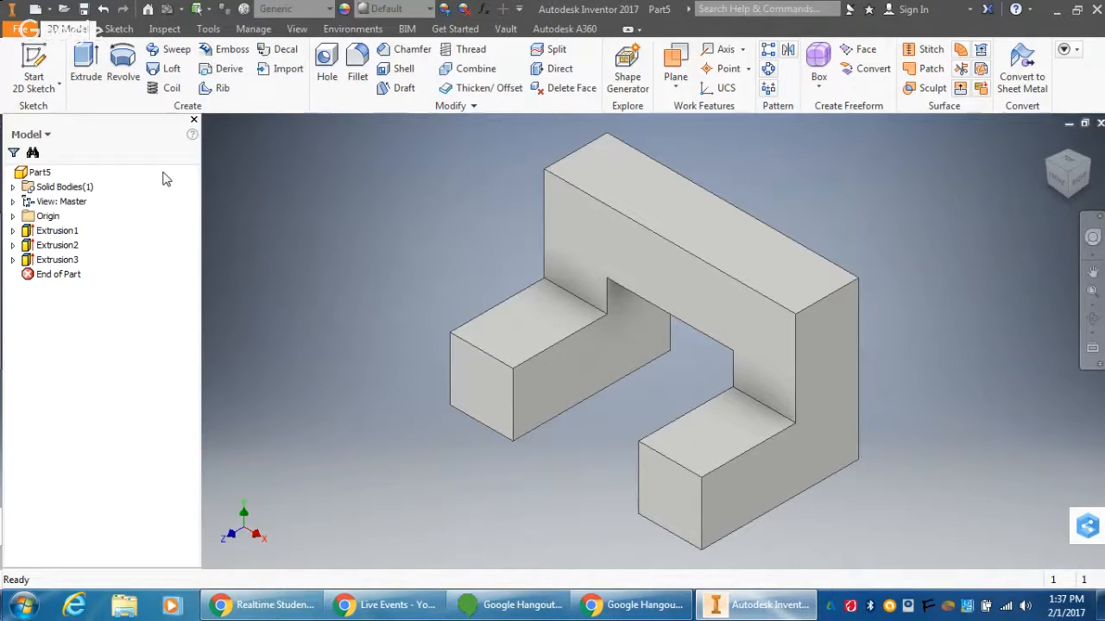
Step: Create a new part and start a 2D sketch on its front (XY) origin plane
left_click(48, 11)
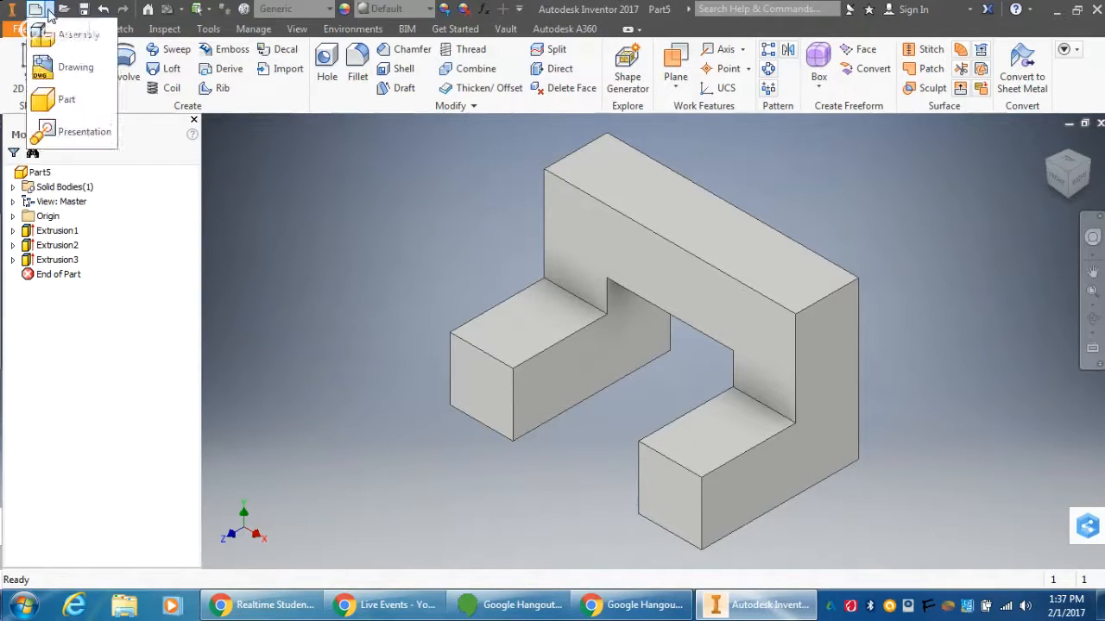
left_click(62, 99)
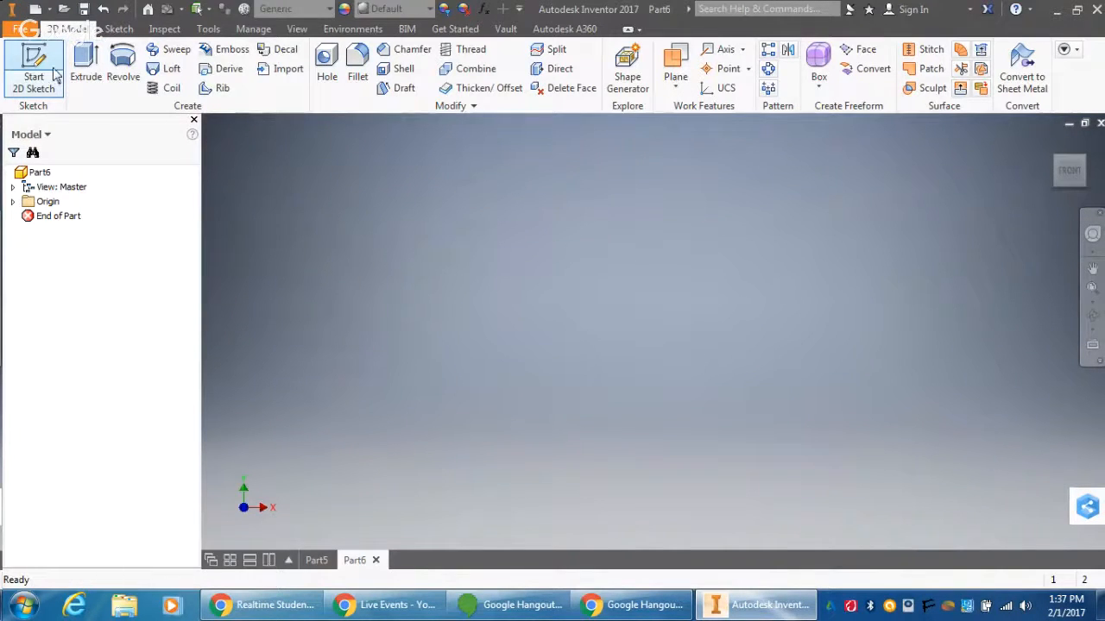
left_click(54, 72)
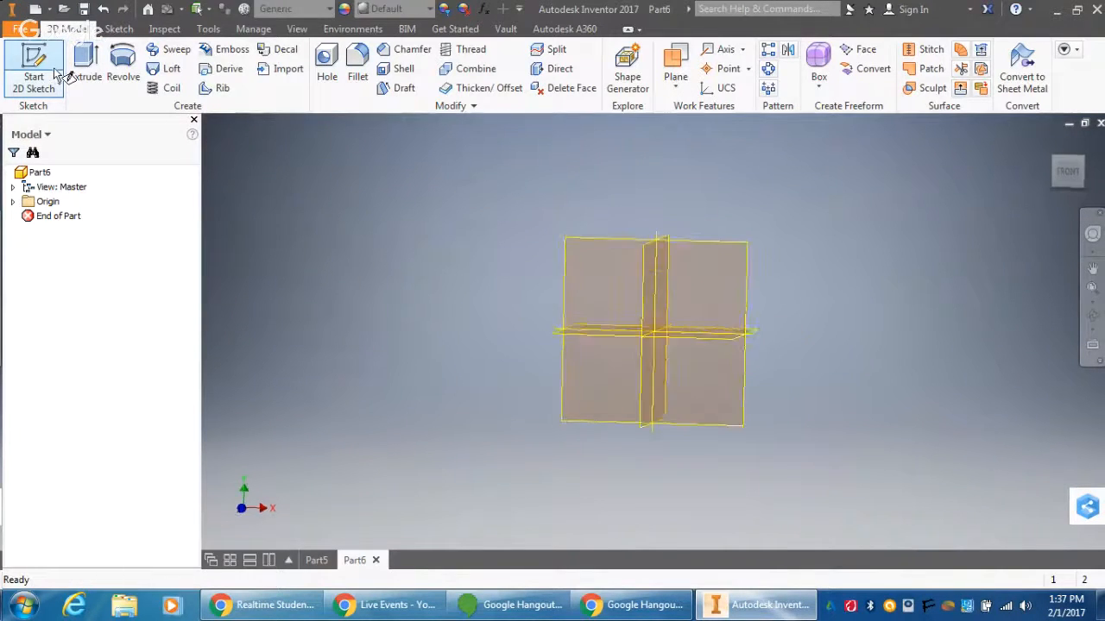
left_click(705, 269)
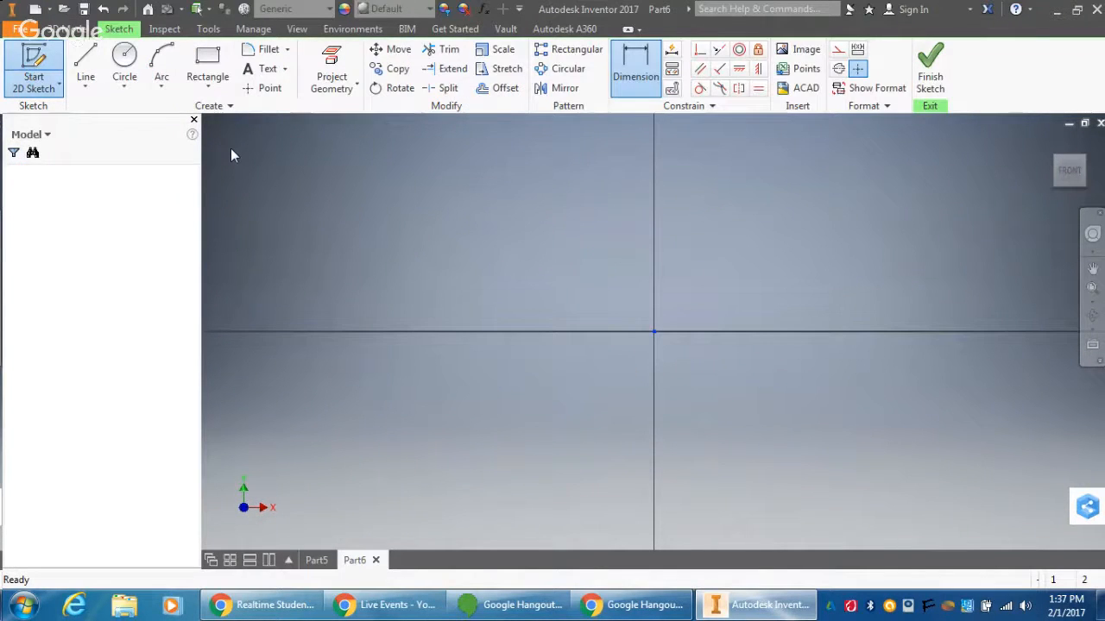
Step: Draw an 8 in wide by 6 in high two-point rectangle from the origin, and finish the sketch
left_click(208, 73)
left_click(654, 333)
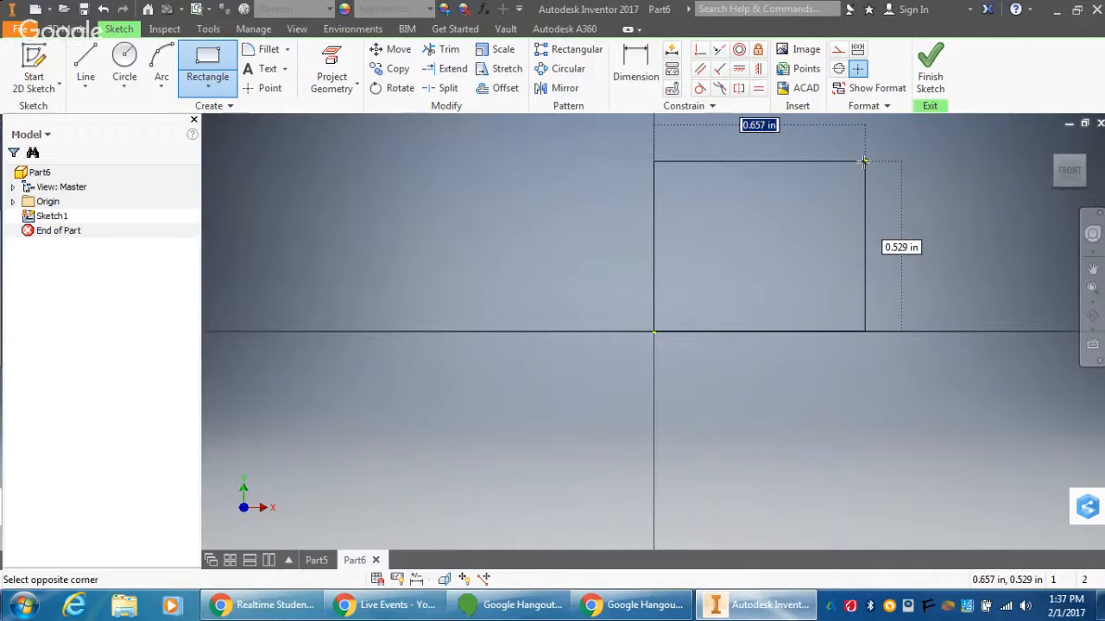
type("8")
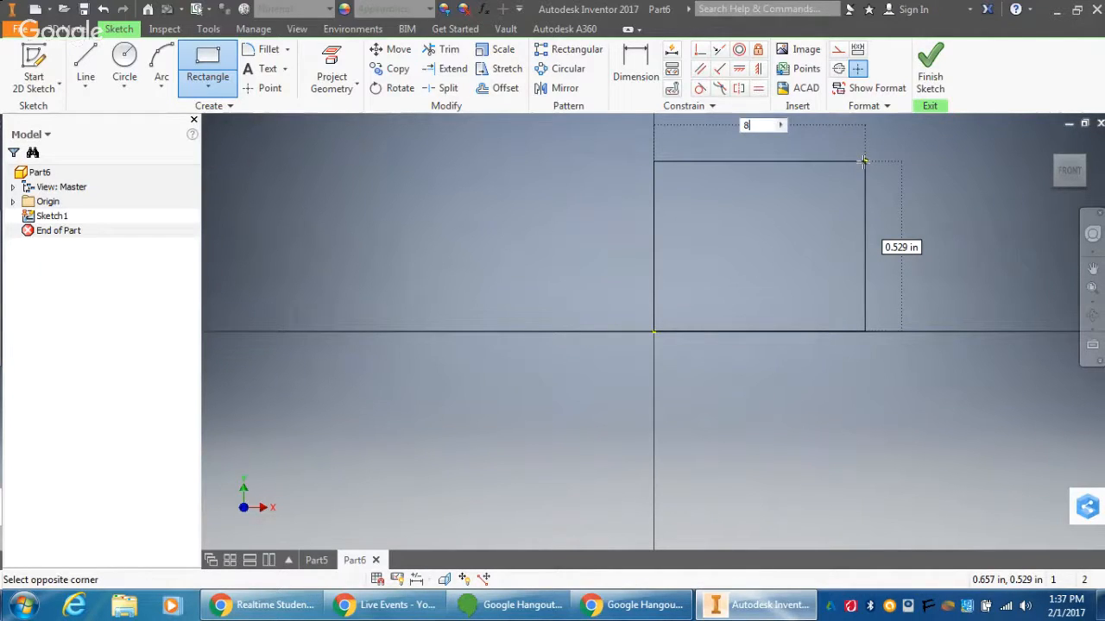
key("Tab")
type("6")
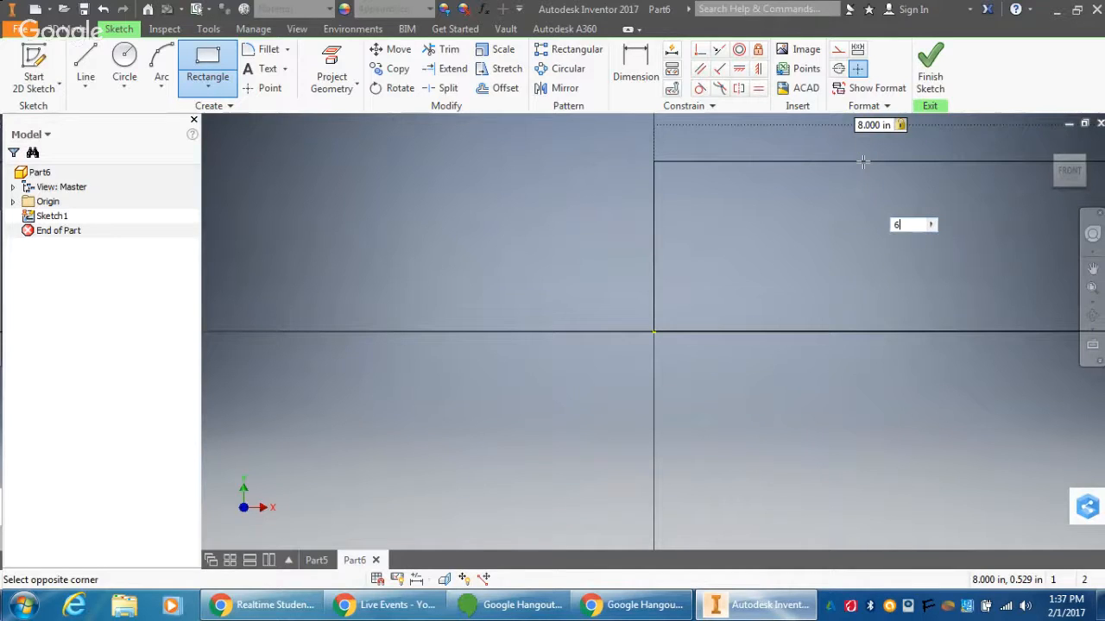
key("Return")
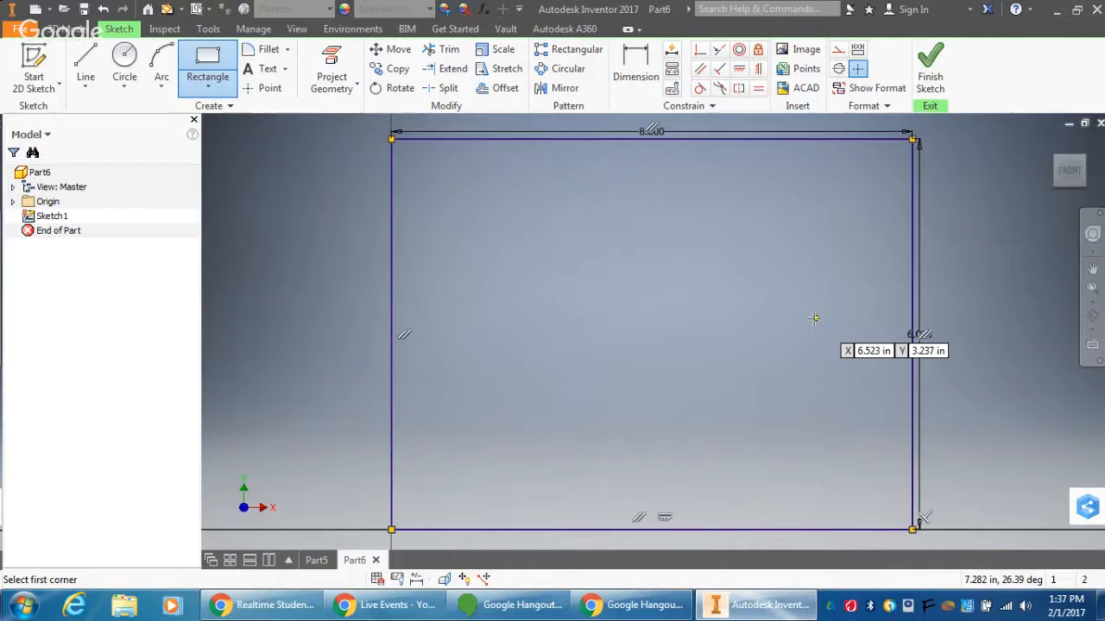
left_click(932, 65)
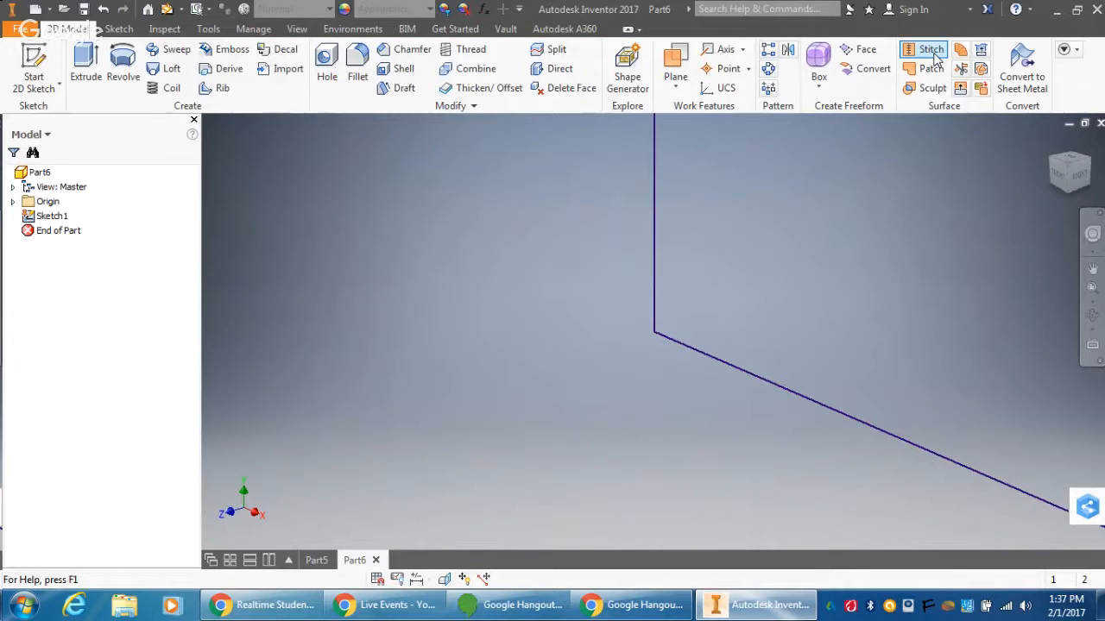
Step: Extrude the 8 by 6 in rectangle forward into a solid block
left_click(88, 63)
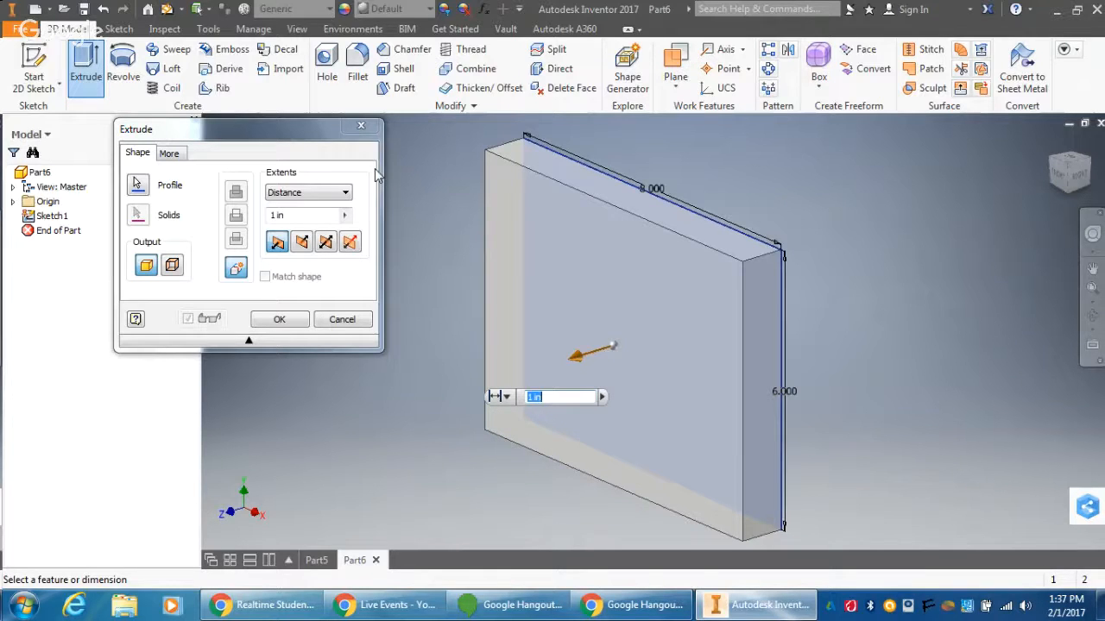
type("3")
key("Return")
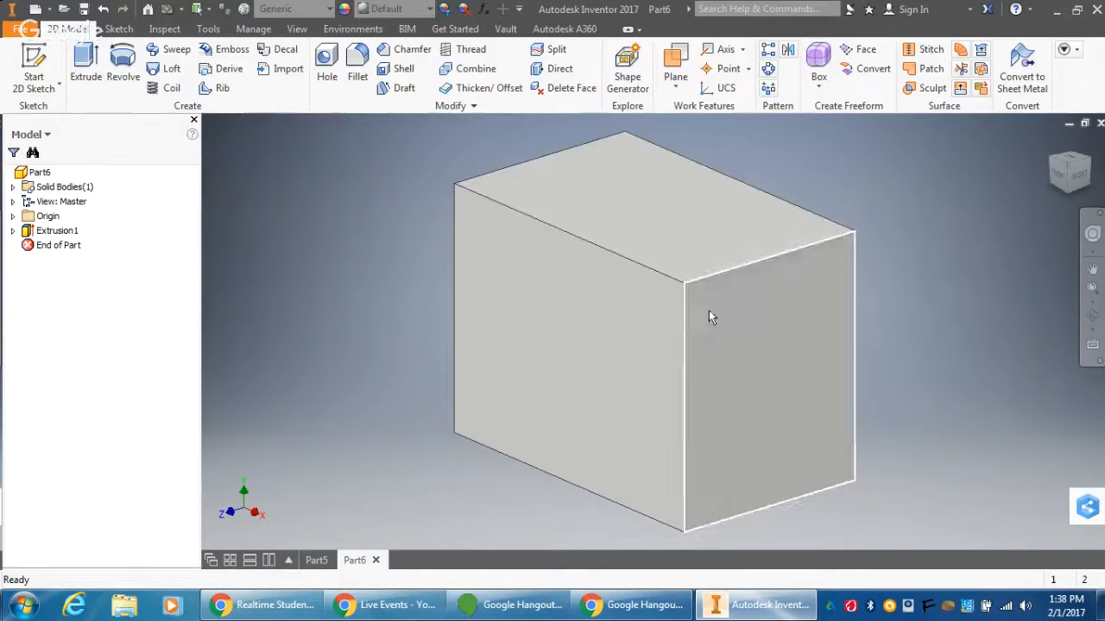
Step: Start a 2D sketch on the right end face of the new block
left_click(34, 65)
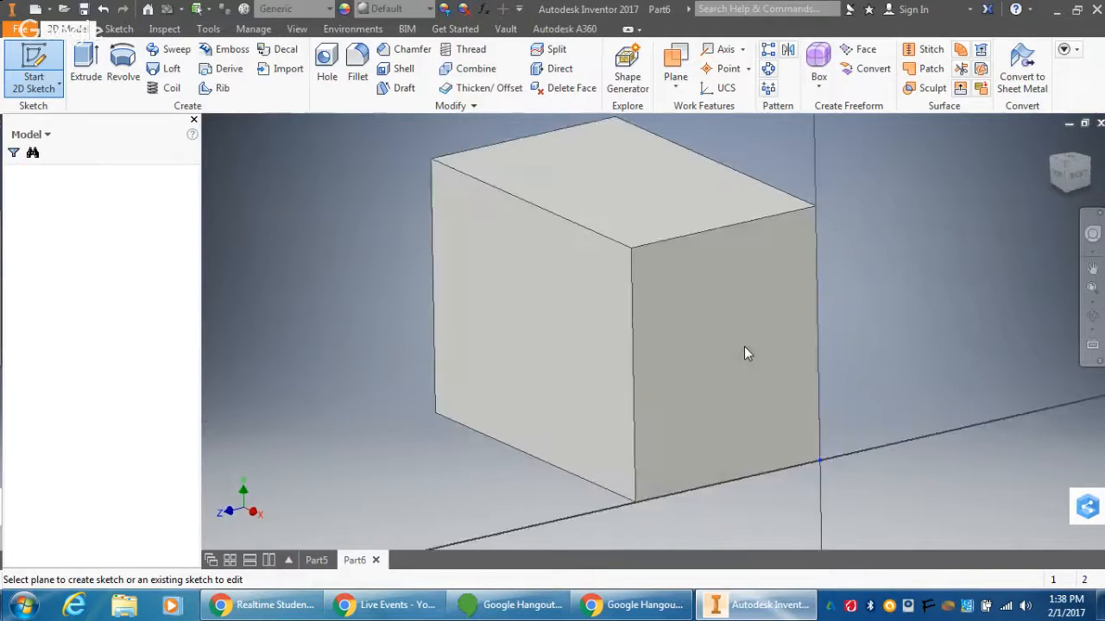
left_click(744, 347)
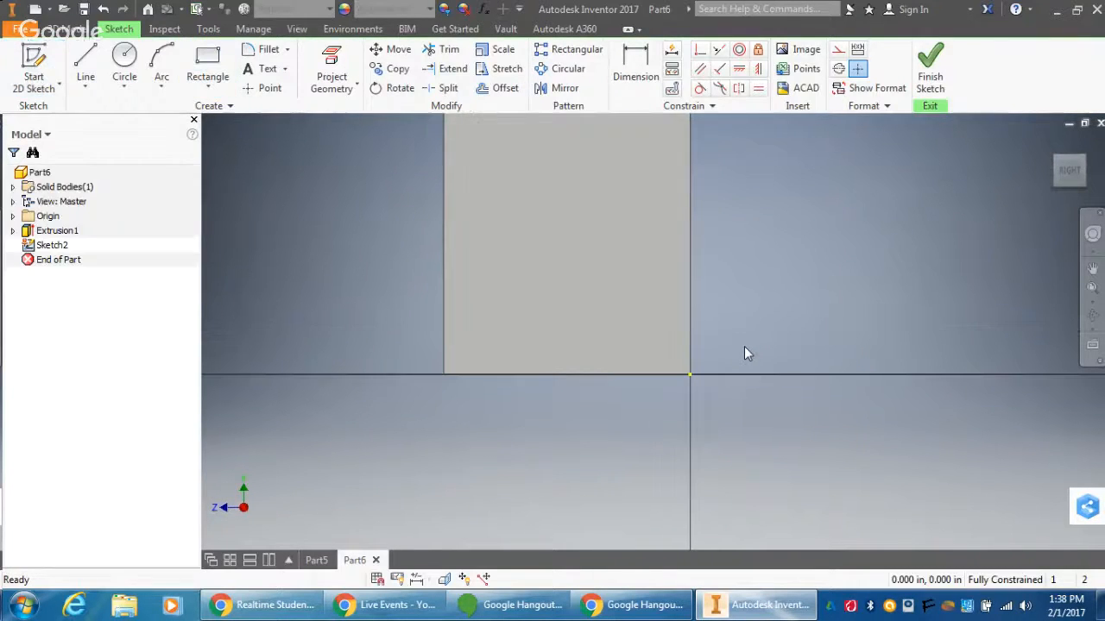
Step: Draw a rectangle 2 in wide by 4 in high from the end face's upper front corner, and finish the sketch
left_click(207, 64)
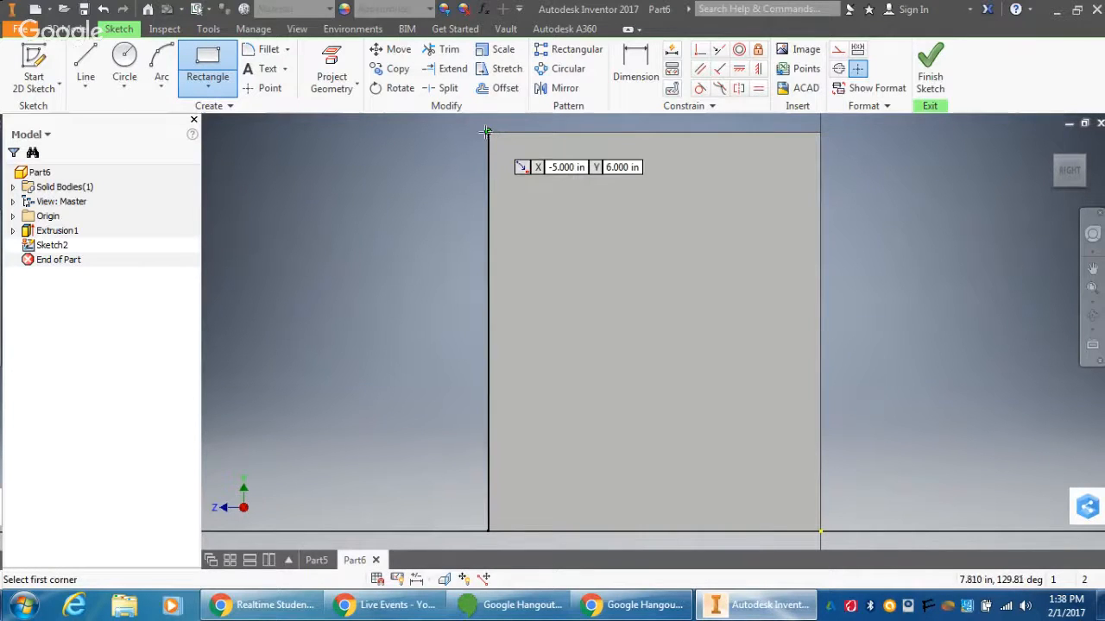
left_click(487, 133)
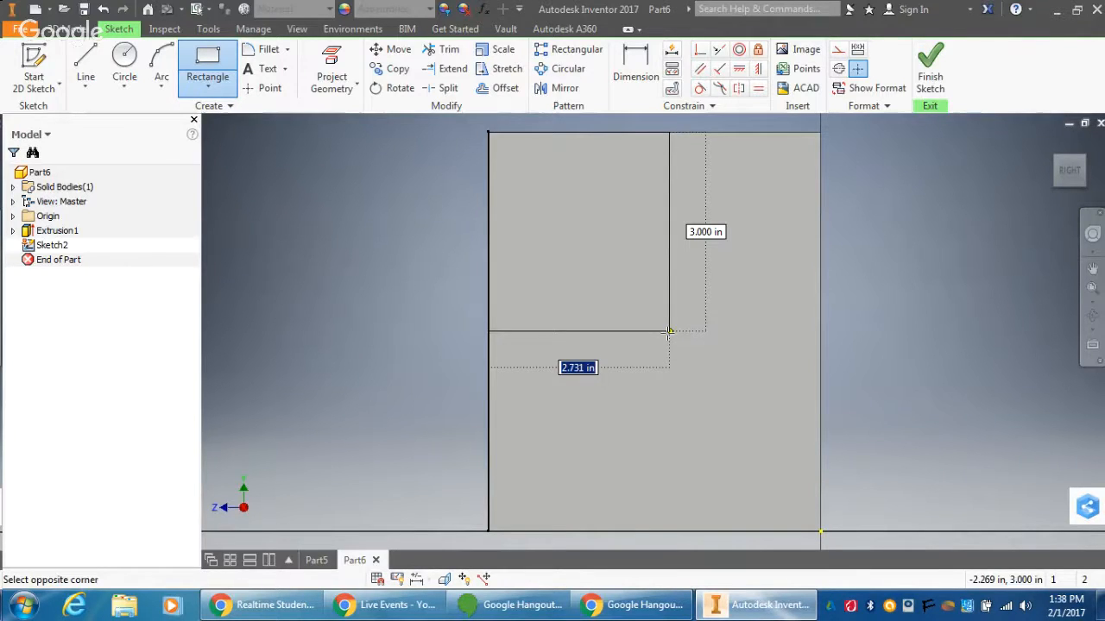
type("2")
key("Tab")
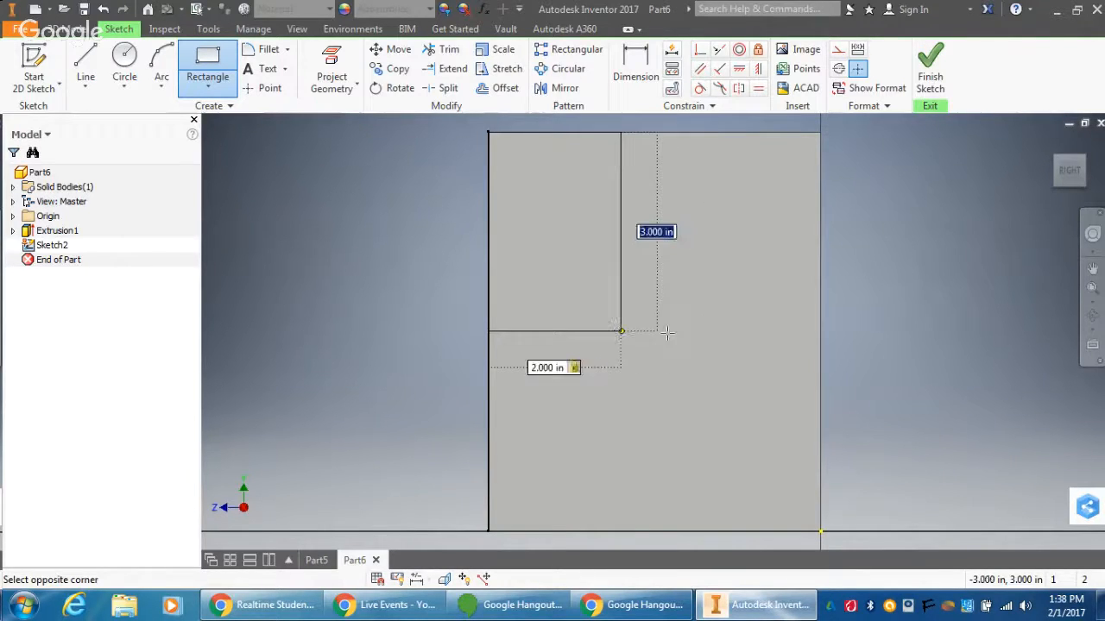
type("4")
key("Return")
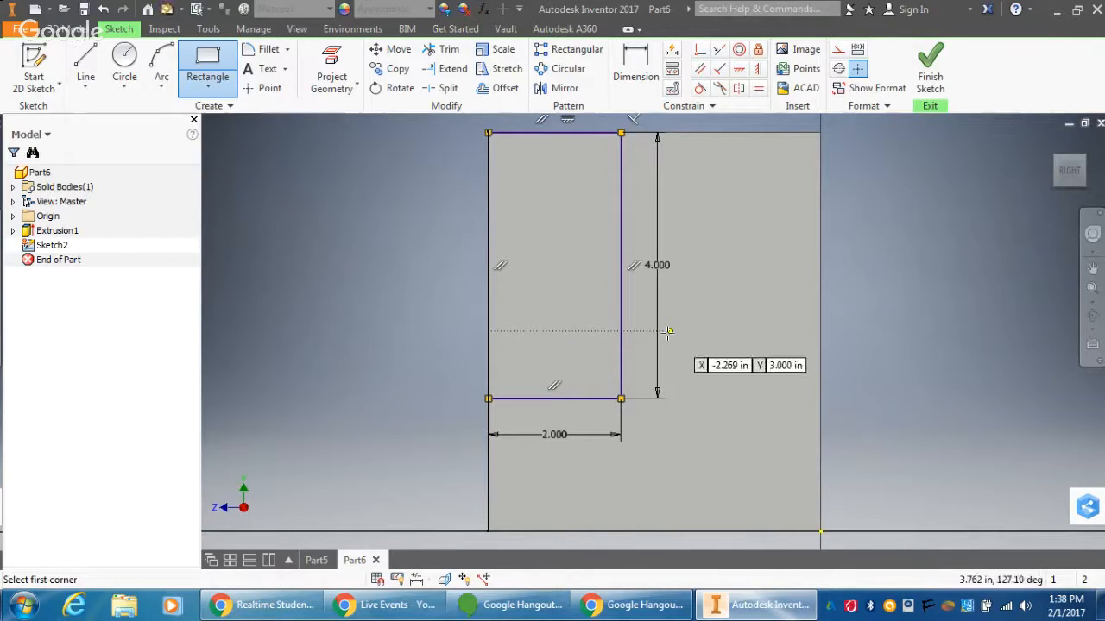
left_click(932, 66)
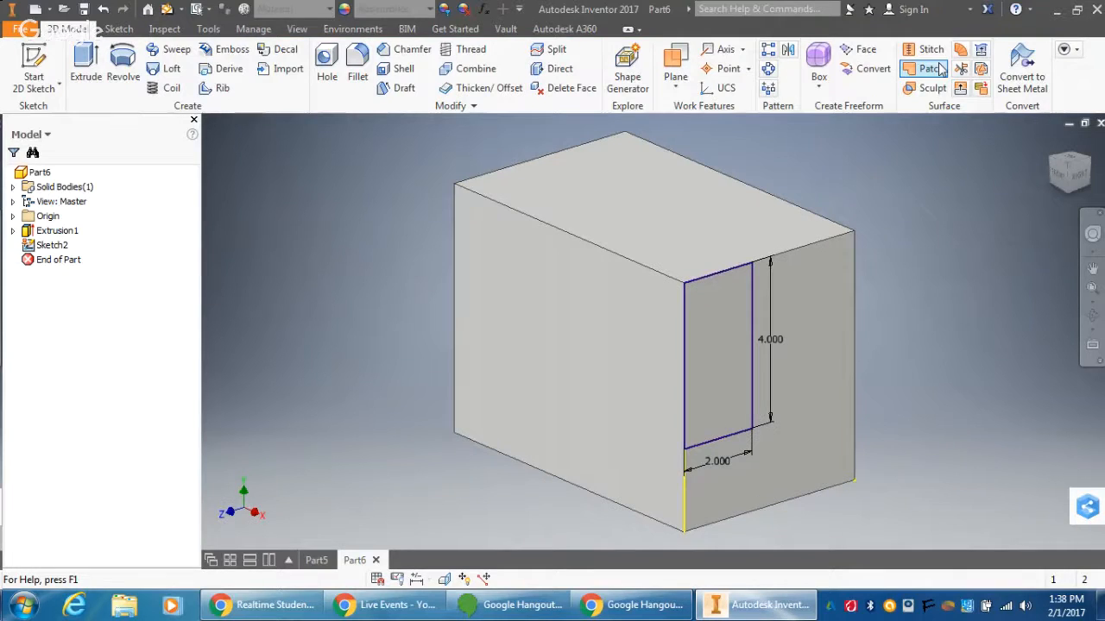
Step: Extrude the 2 by 4 in rectangle as a cut with To Next extents through the block's length
left_click(94, 63)
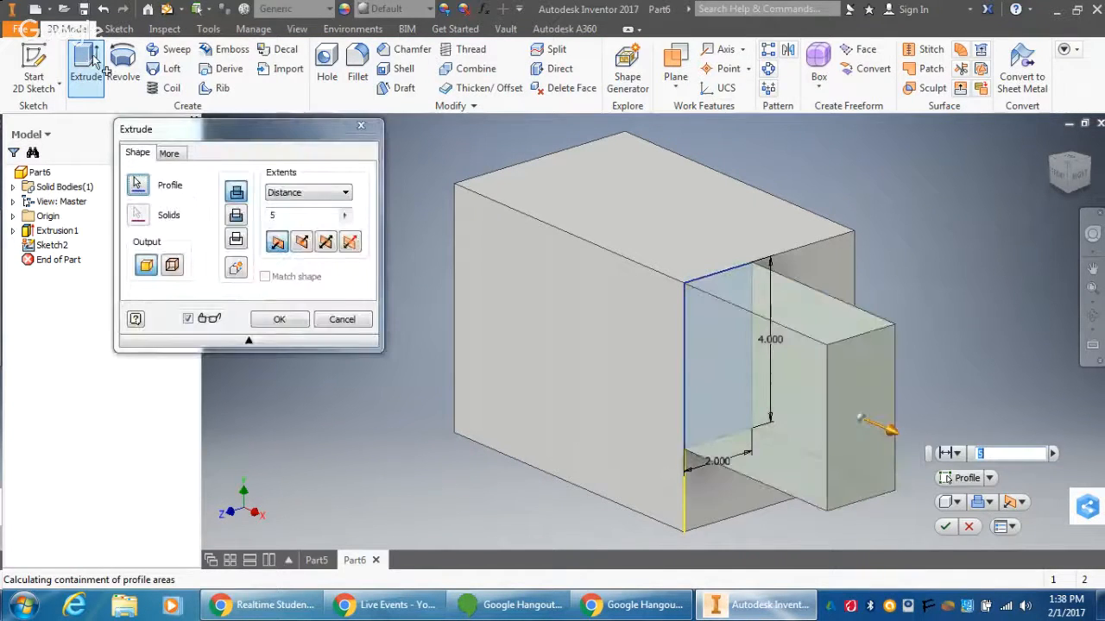
left_click(237, 216)
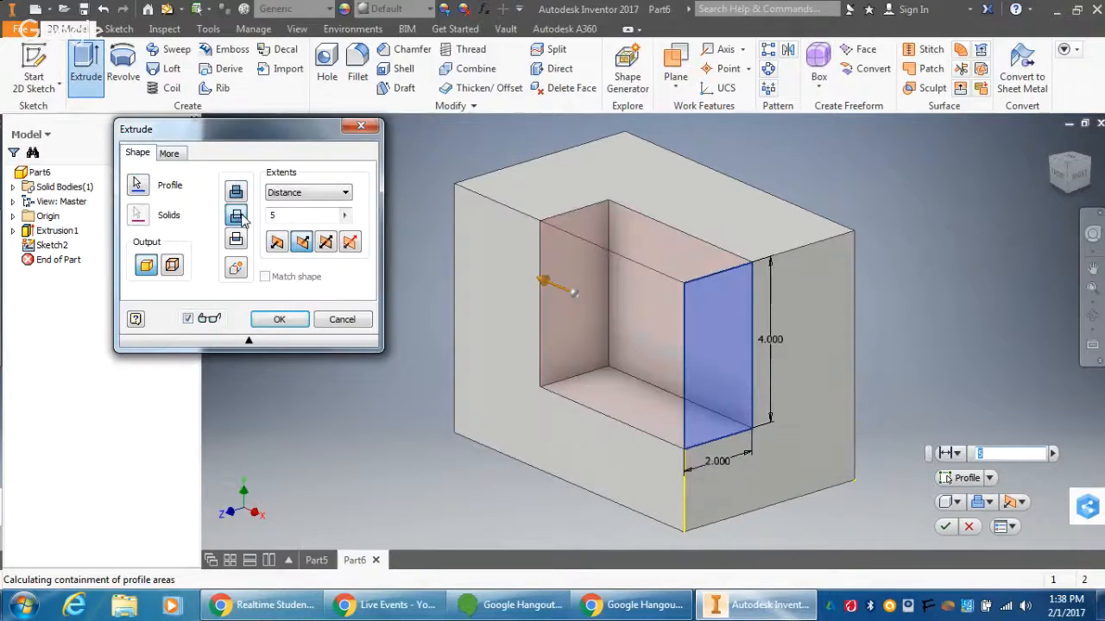
left_click(333, 193)
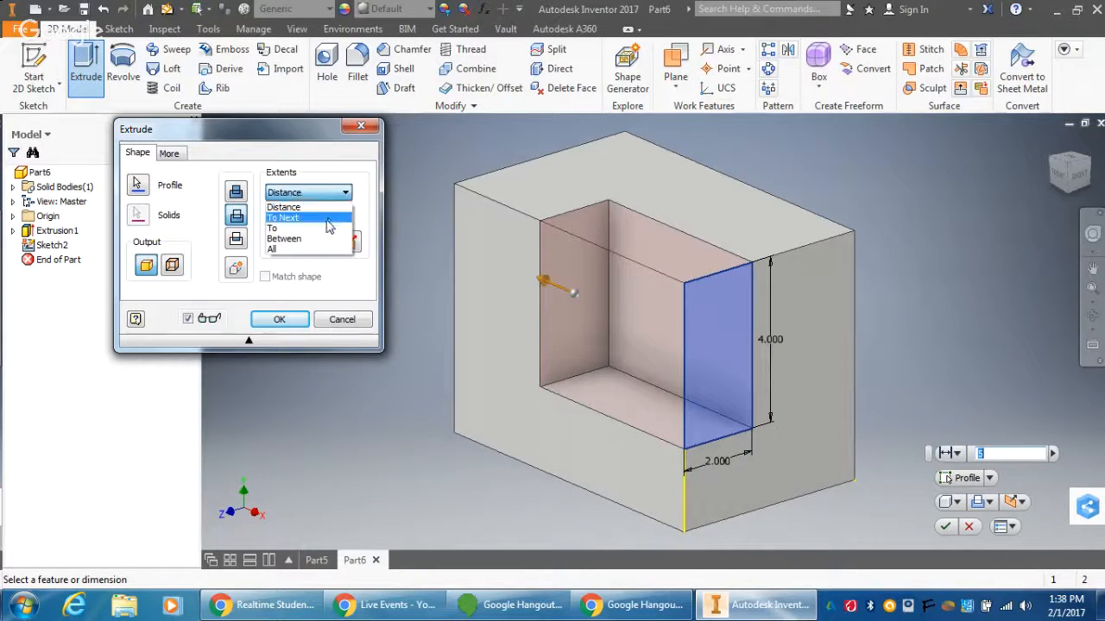
left_click(326, 219)
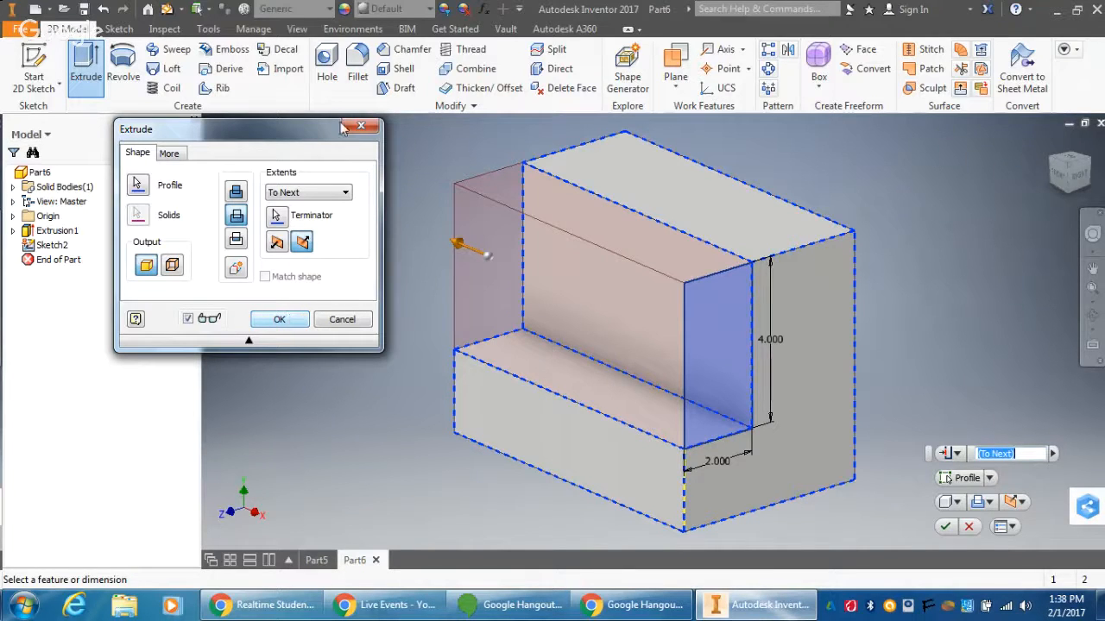
left_click(280, 323)
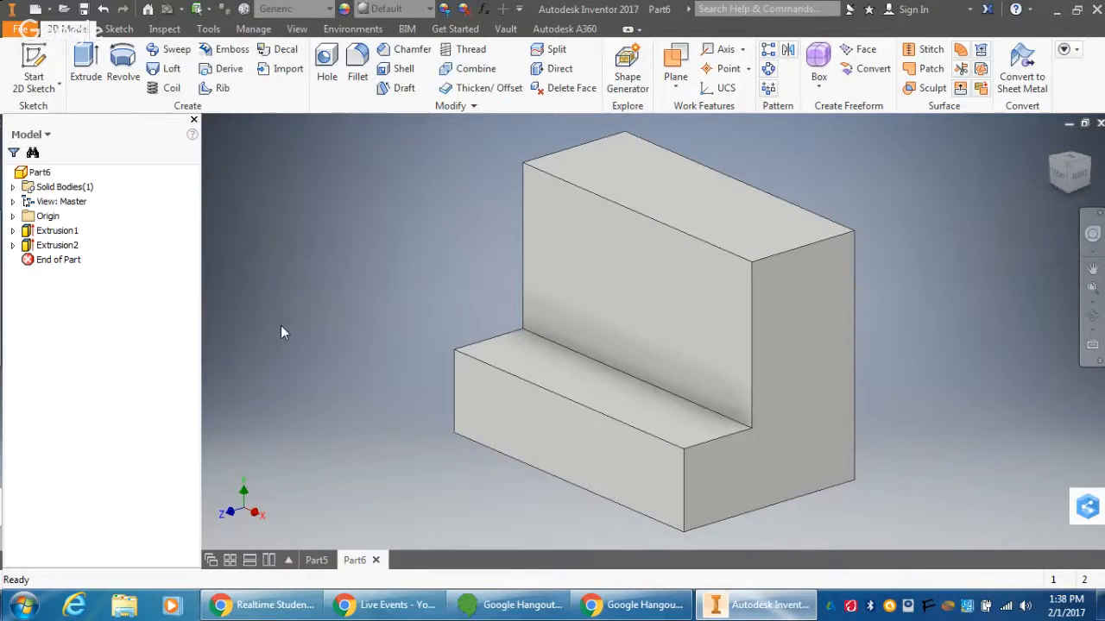
Step: Start a 2D sketch on the recessed vertical front face above the step
right_click(588, 261)
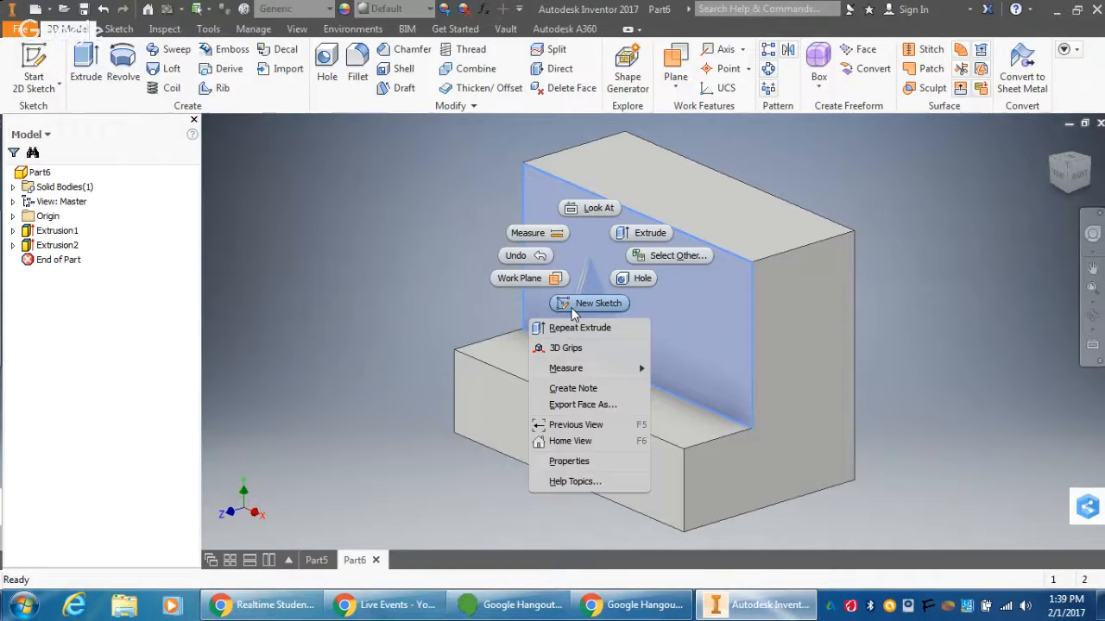
left_click(594, 262)
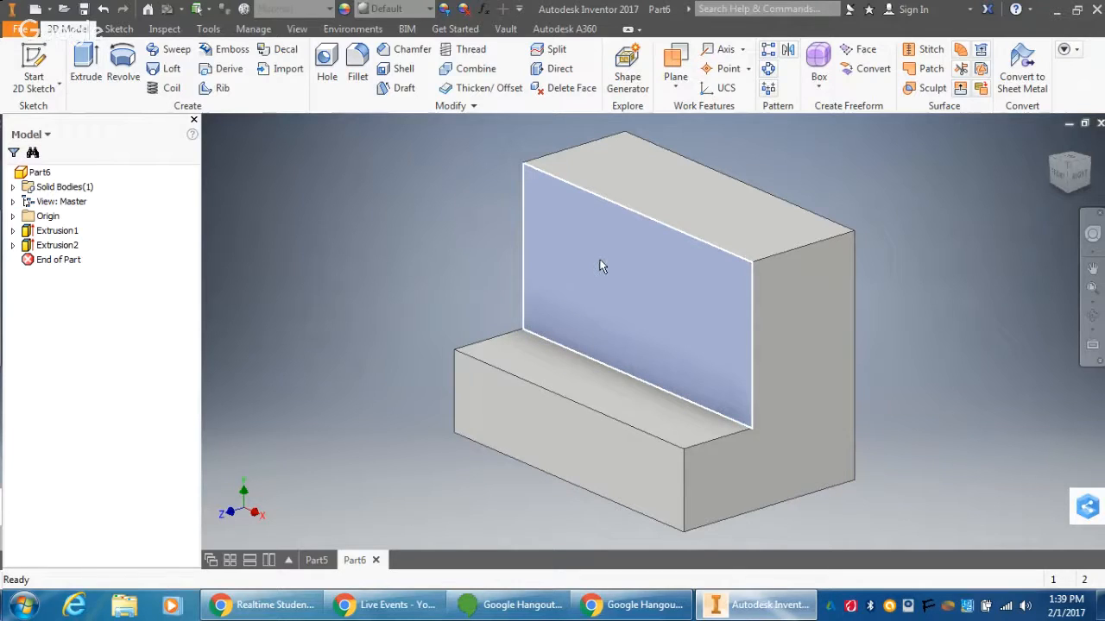
right_click(603, 267)
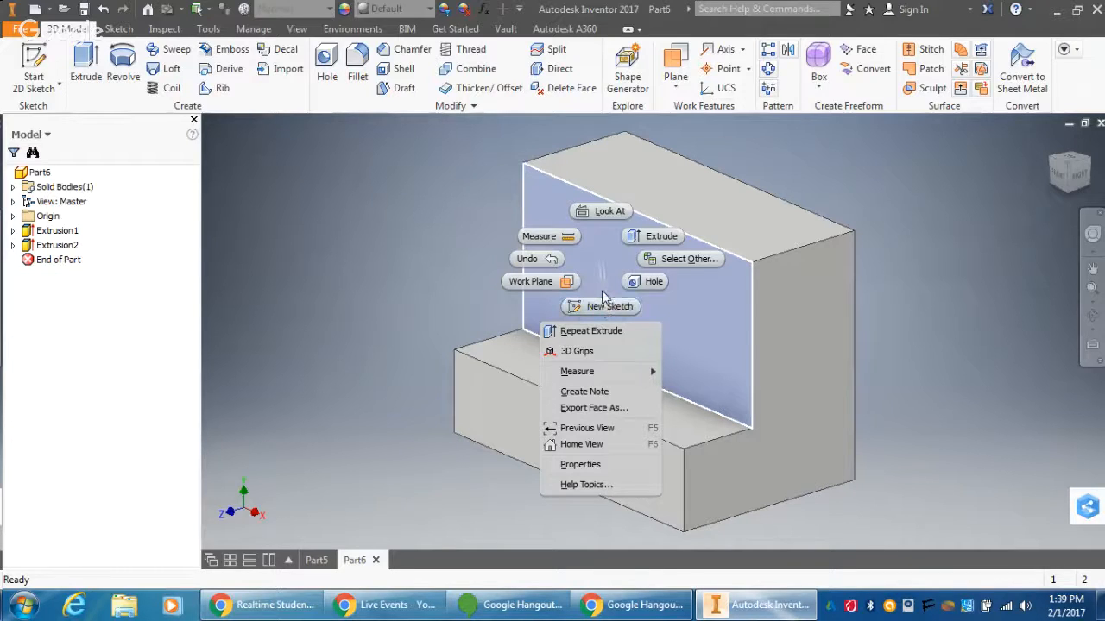
left_click(602, 296)
right_click(602, 298)
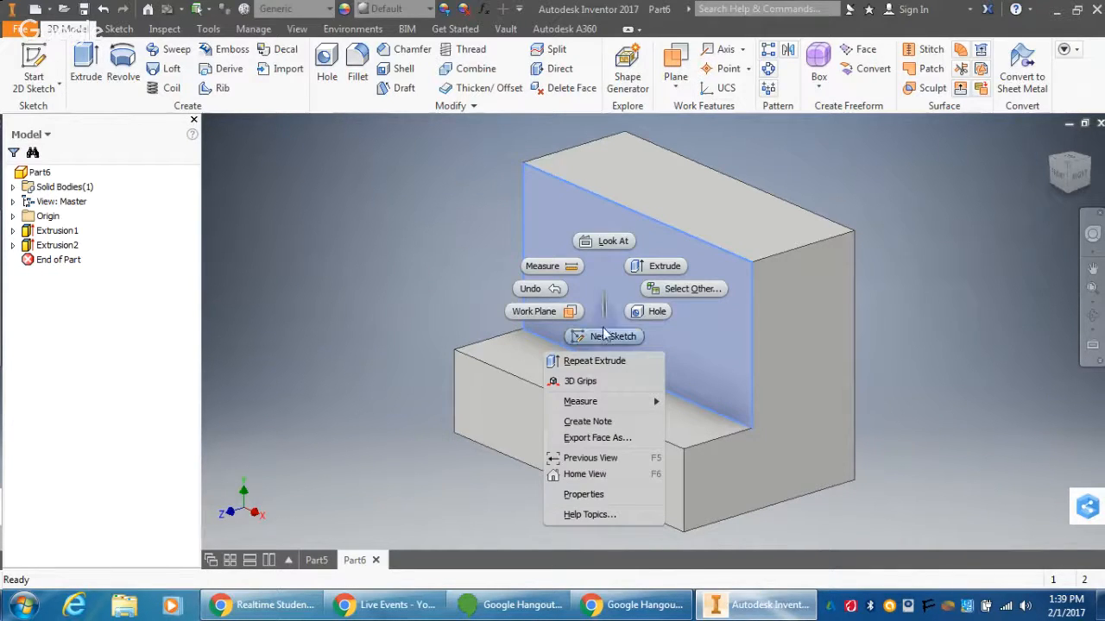
left_click(602, 333)
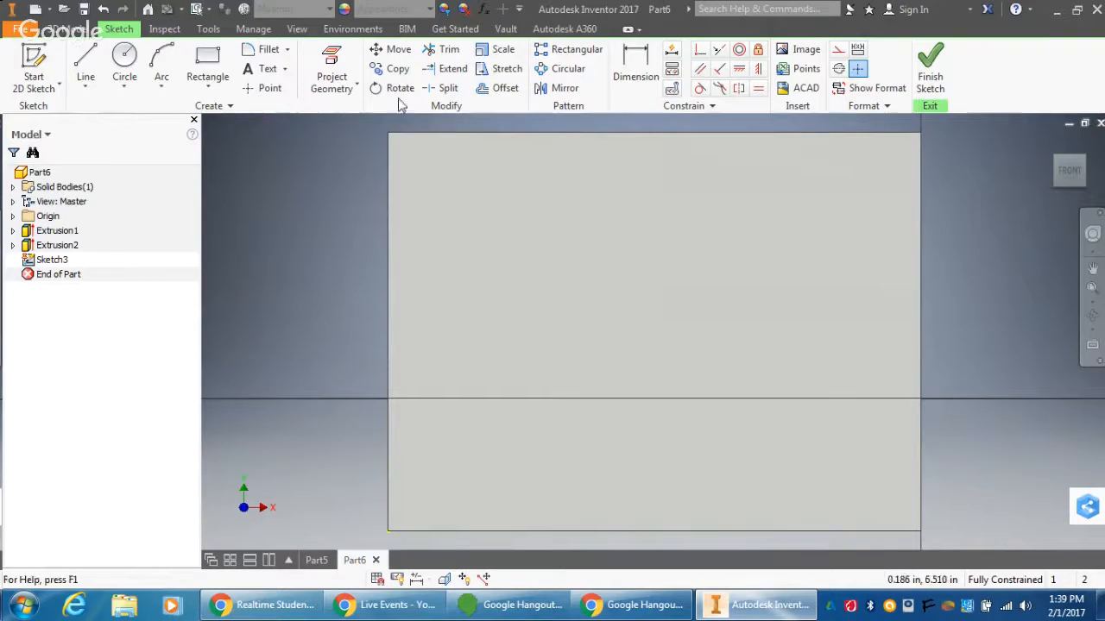
Step: Draw a two-point rectangle 4 in wide by 3 in high hanging from the face's top edge
left_click(207, 63)
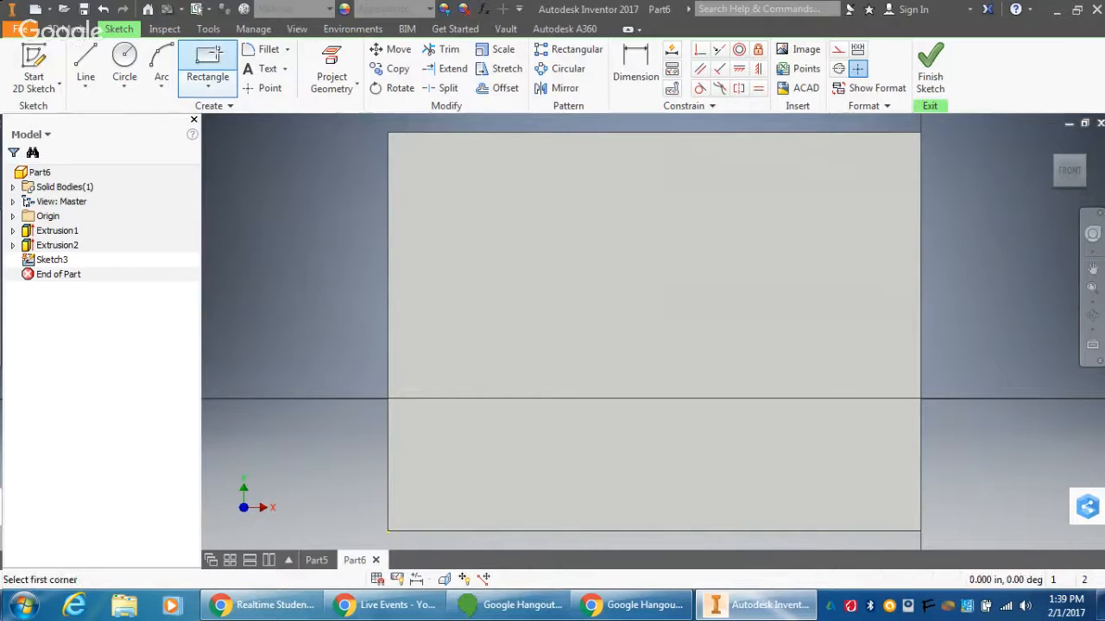
left_click(466, 133)
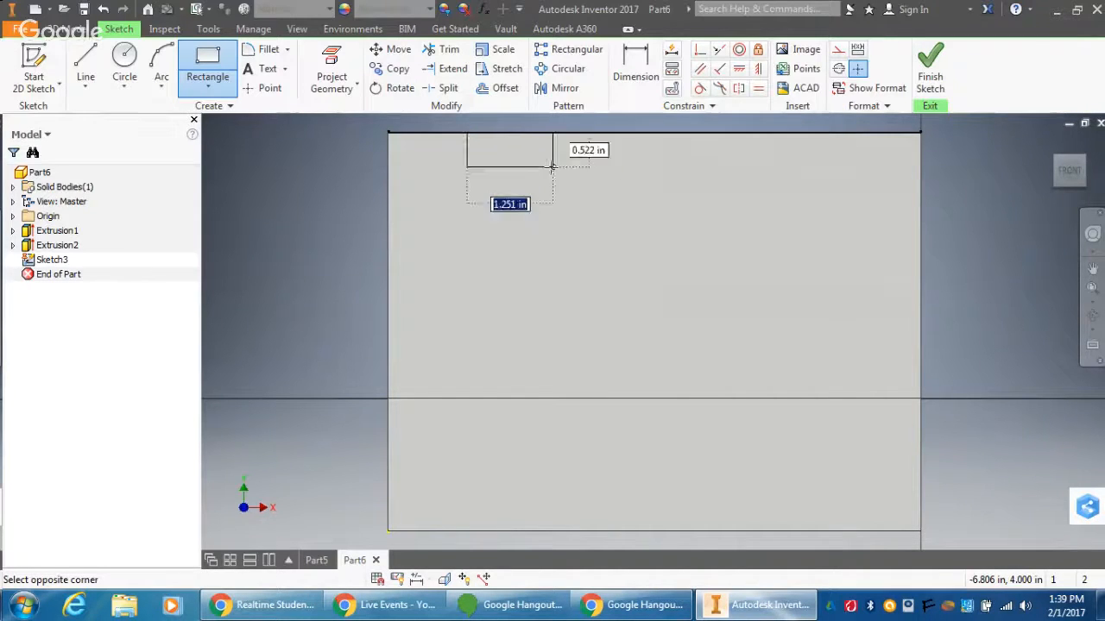
type("4")
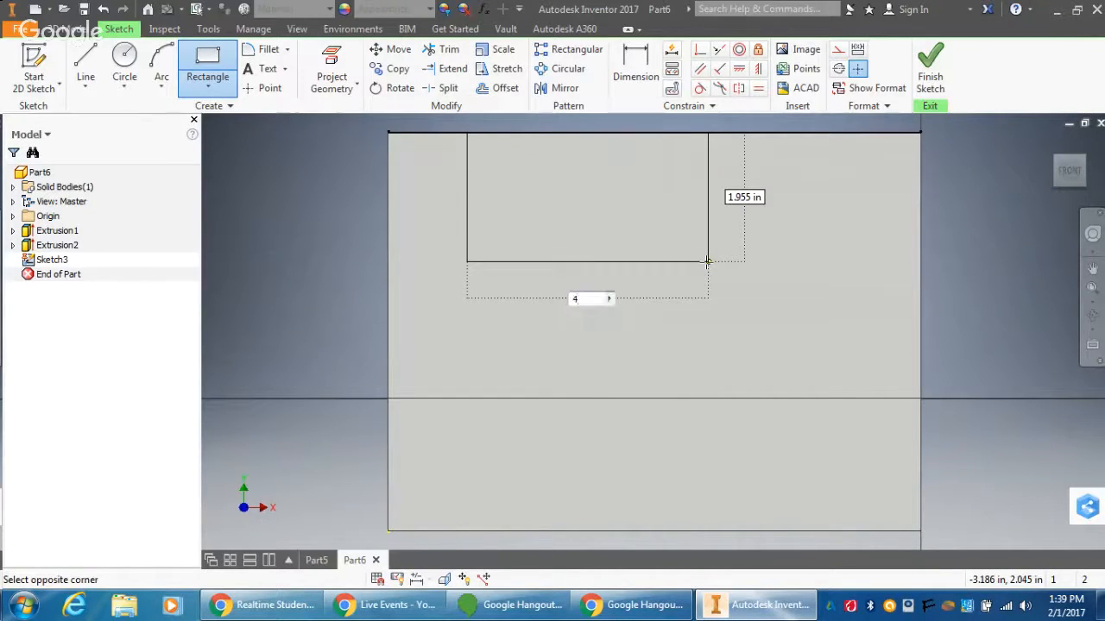
key("Tab")
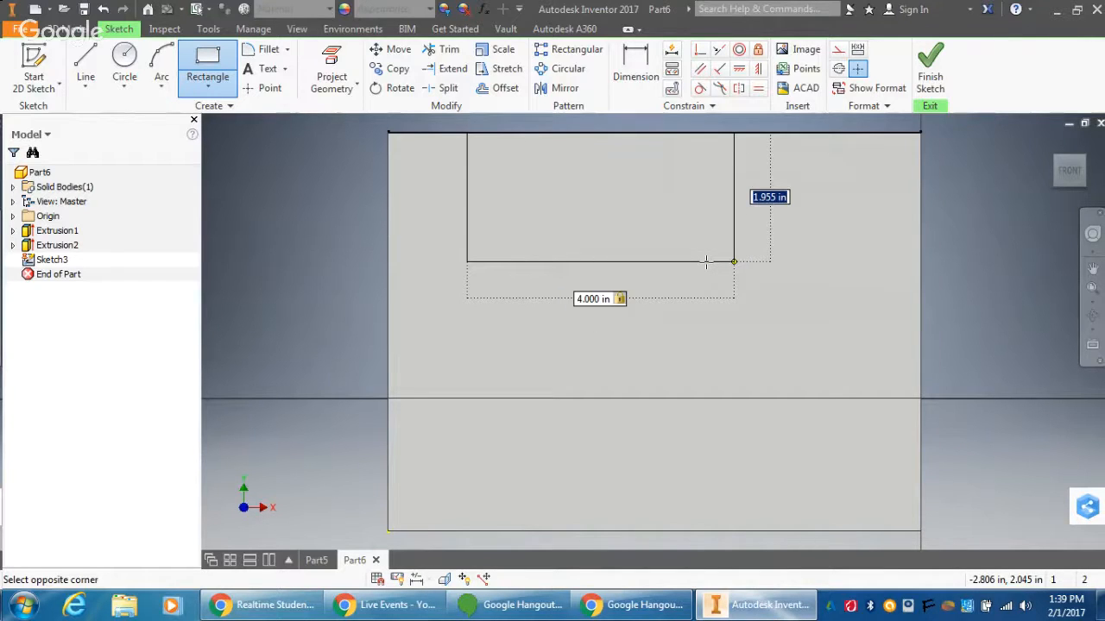
type("3")
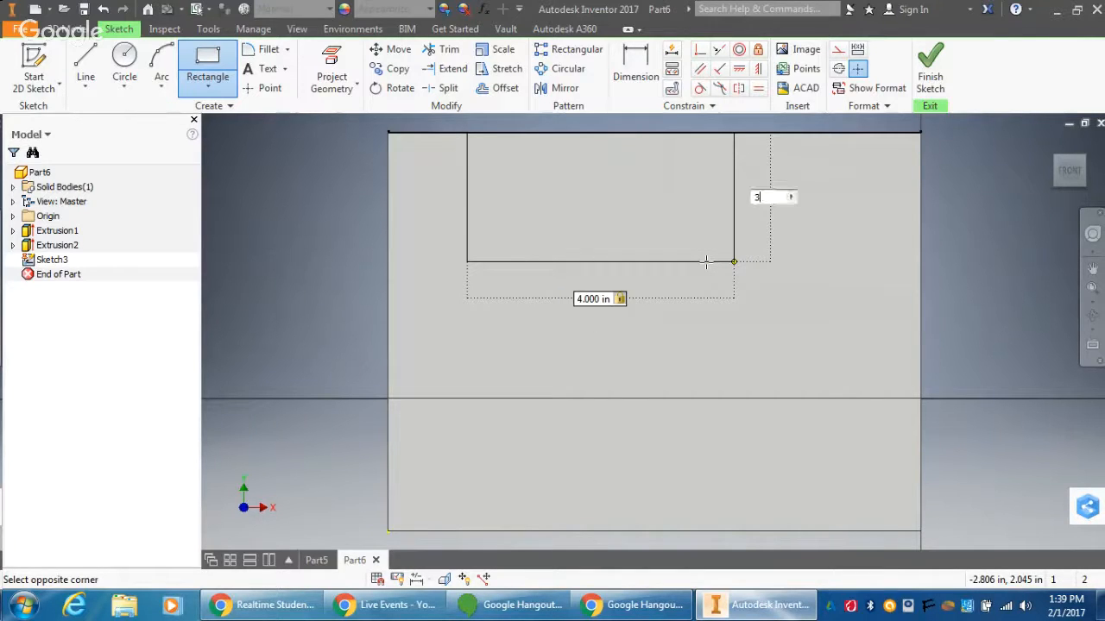
key("Return")
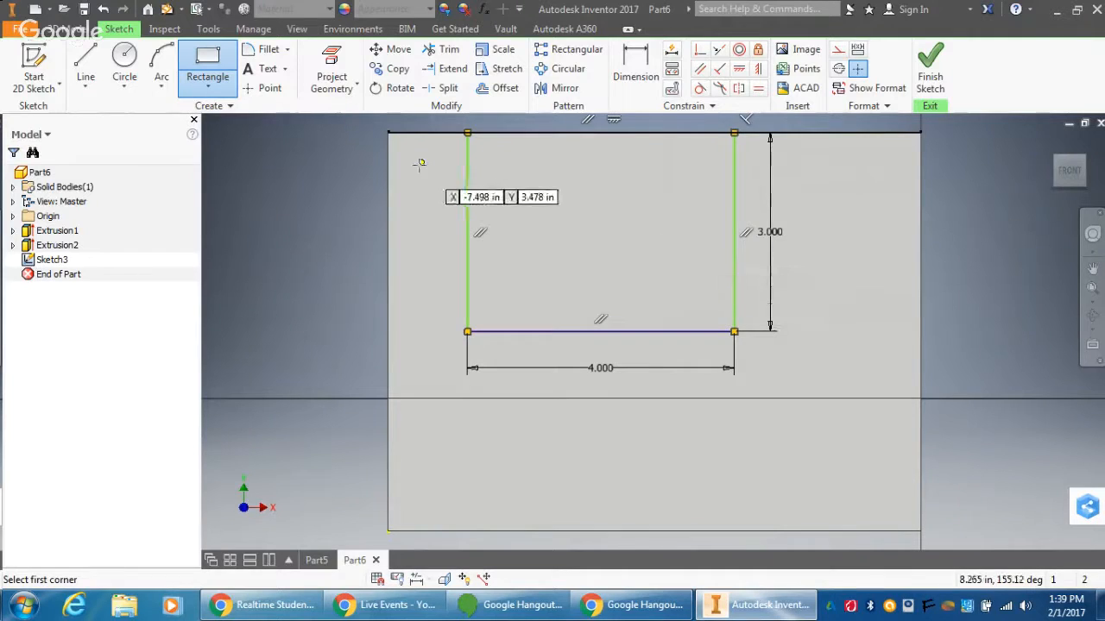
Step: Dimension the rectangle's left side 2 in from the face's left edge, and finish the sketch
left_click(643, 73)
left_click(466, 193)
left_click(388, 205)
left_click(420, 204)
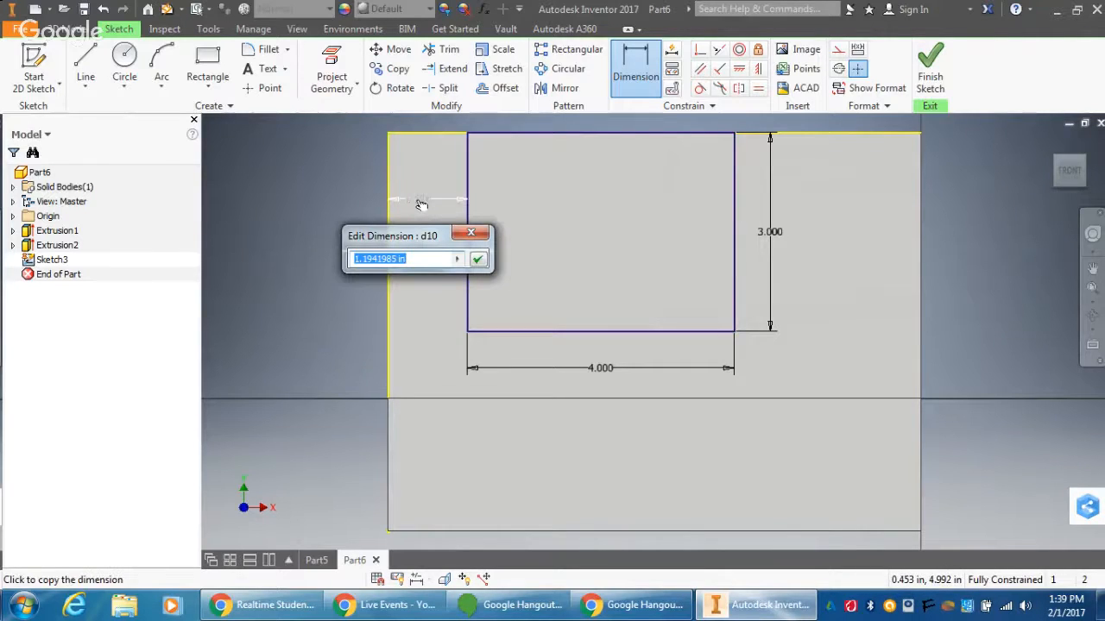
type("1")
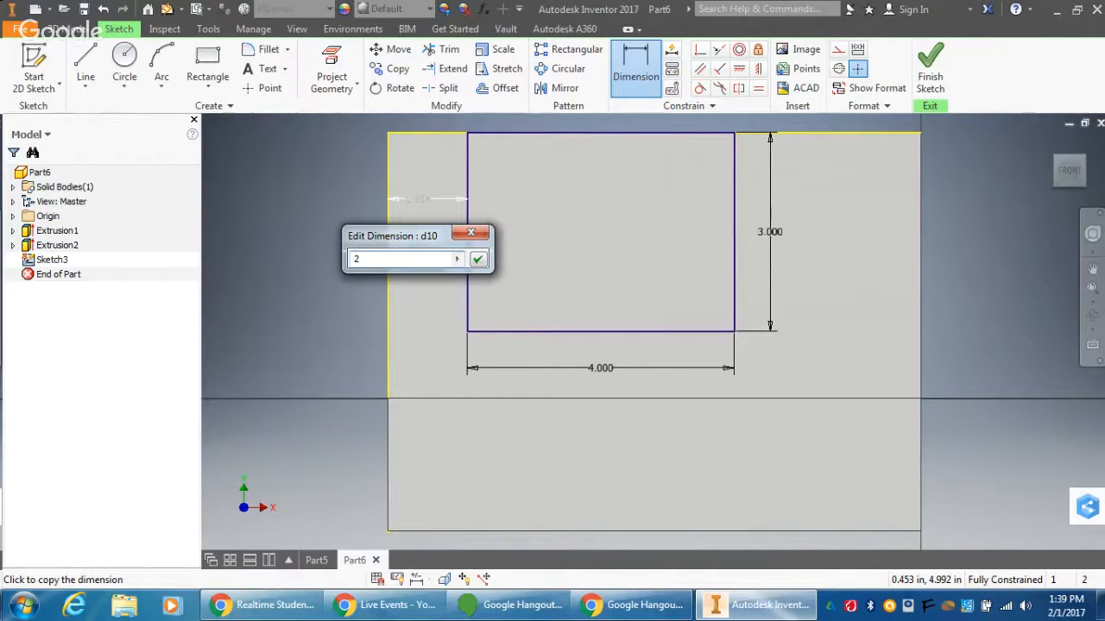
key("Return")
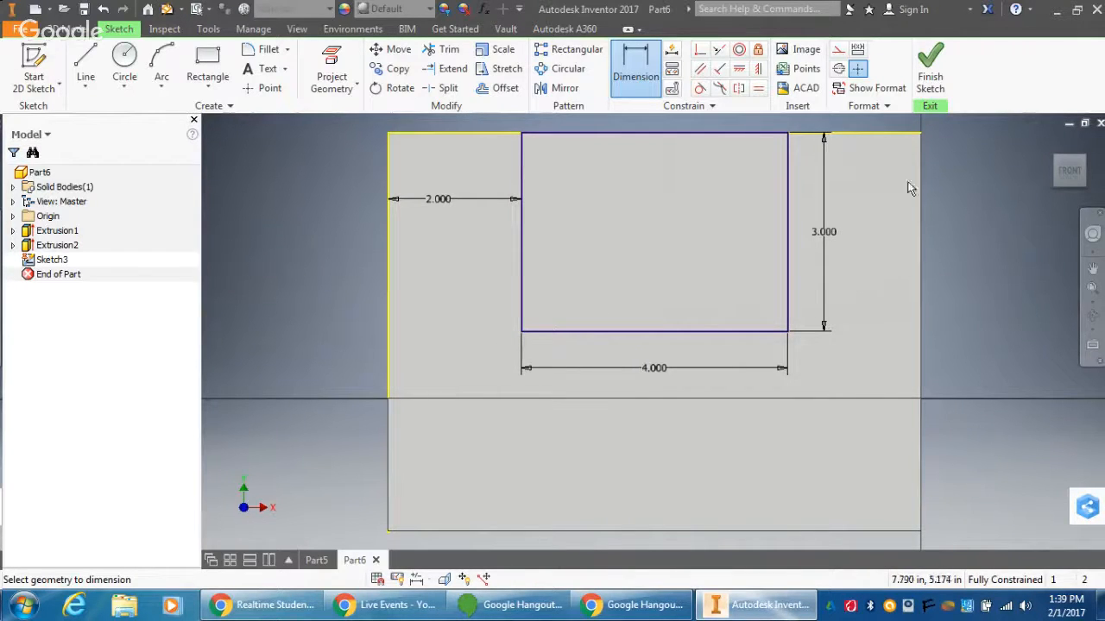
left_click(929, 69)
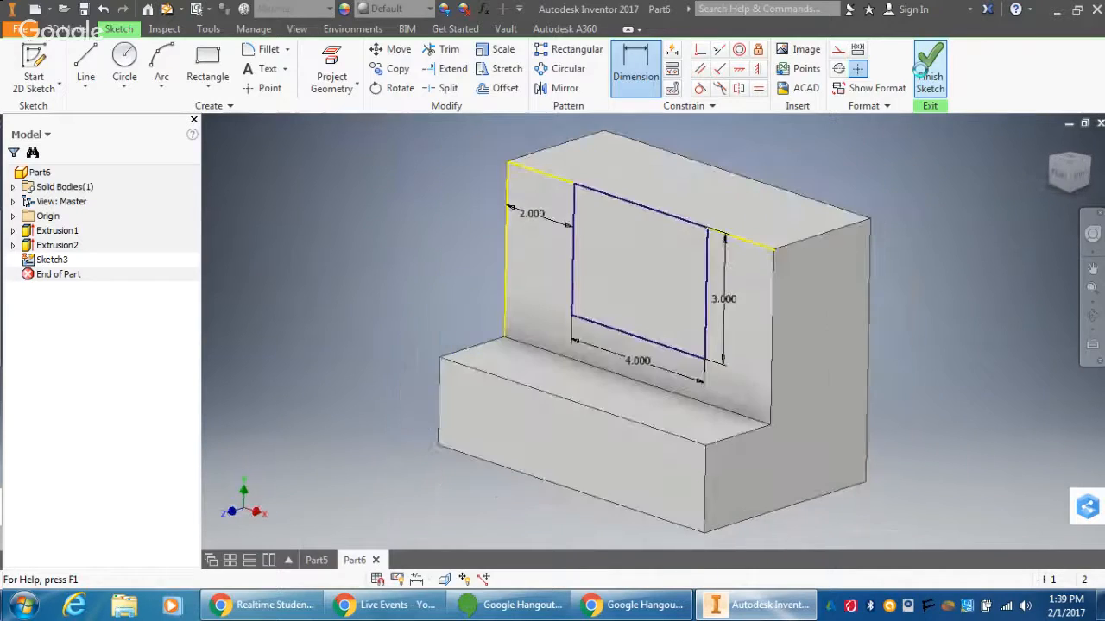
Step: Extrude the 4 by 3 in rectangle as a cut 1.5 in deep into the upright wall
left_click(85, 64)
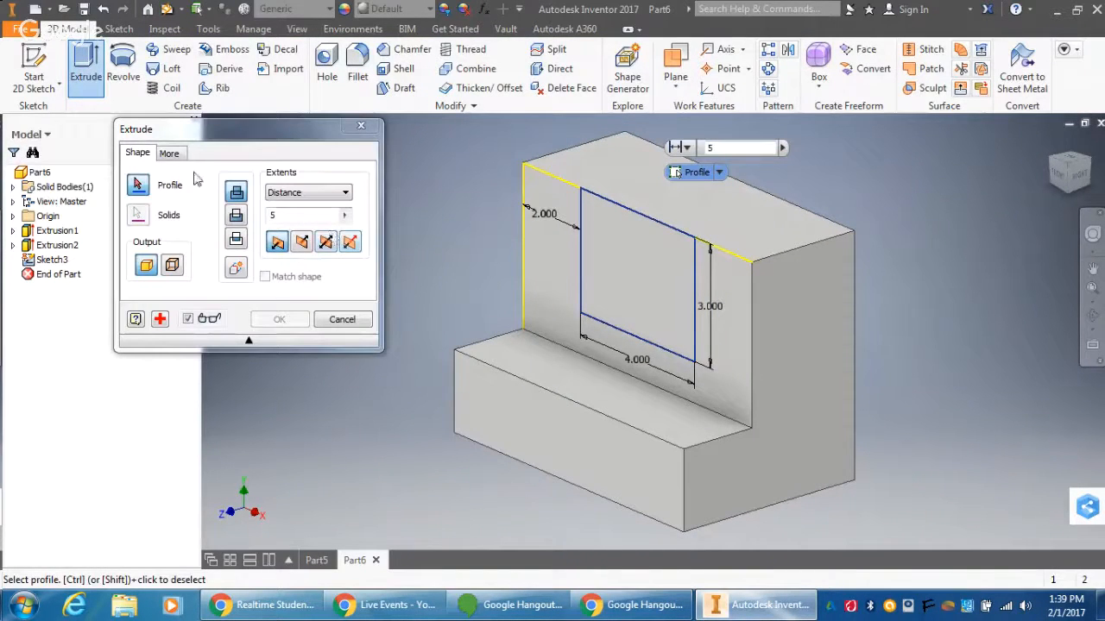
left_click(654, 272)
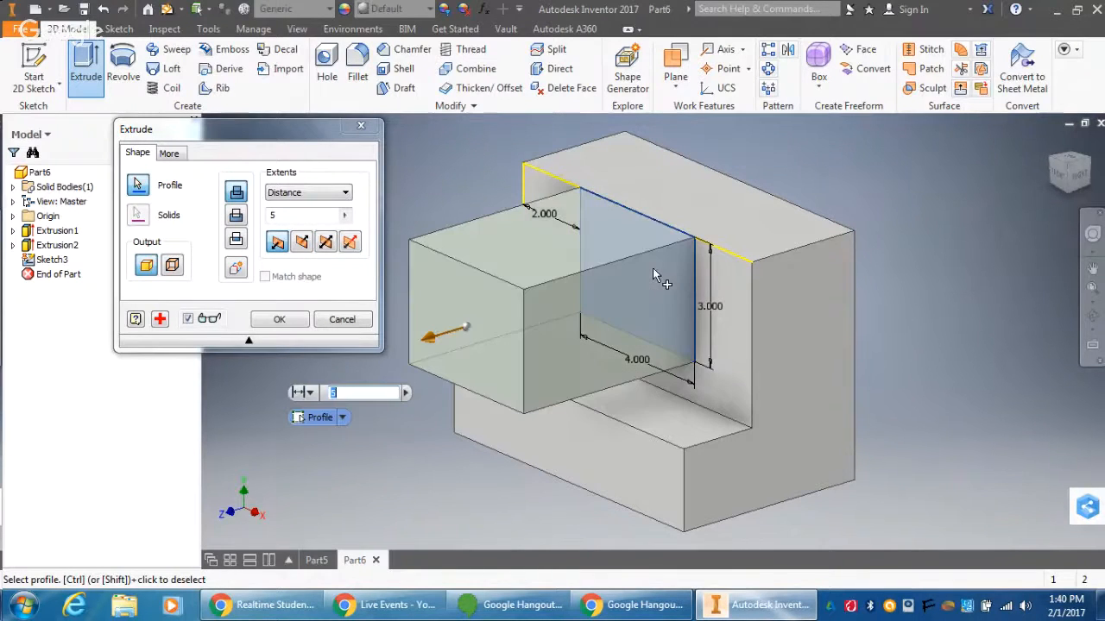
left_click(236, 217)
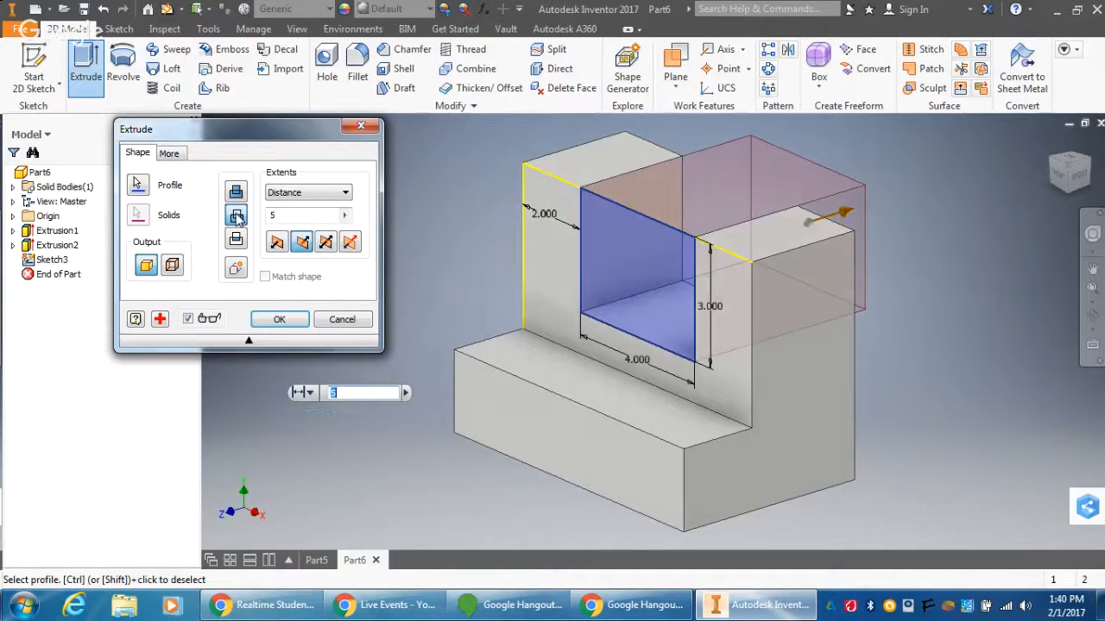
left_click(302, 214)
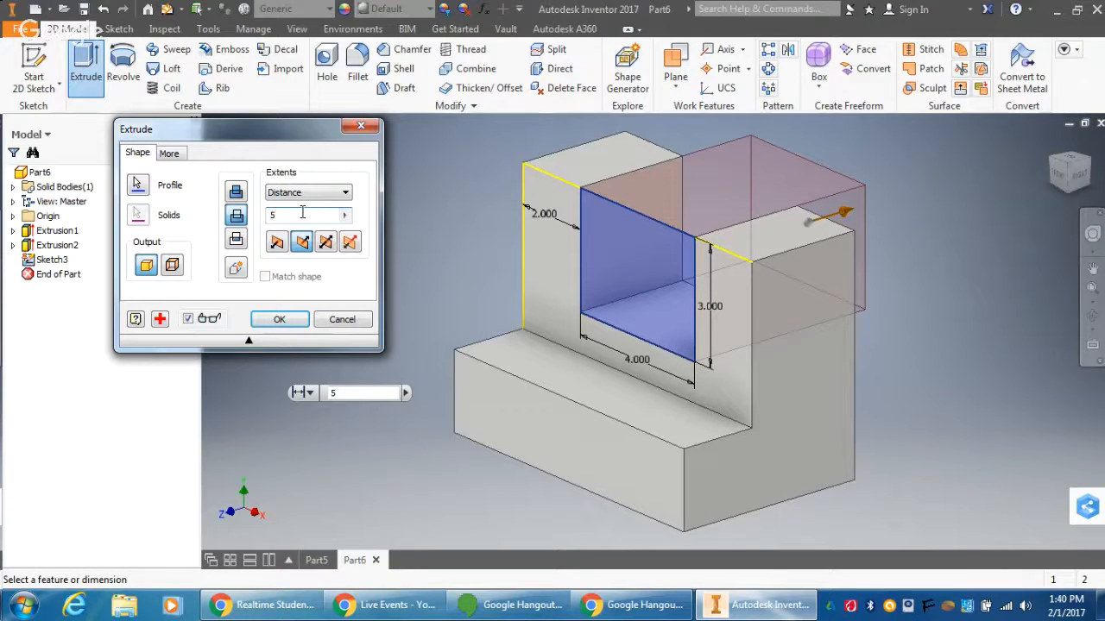
key("BackSpace")
type("1.5")
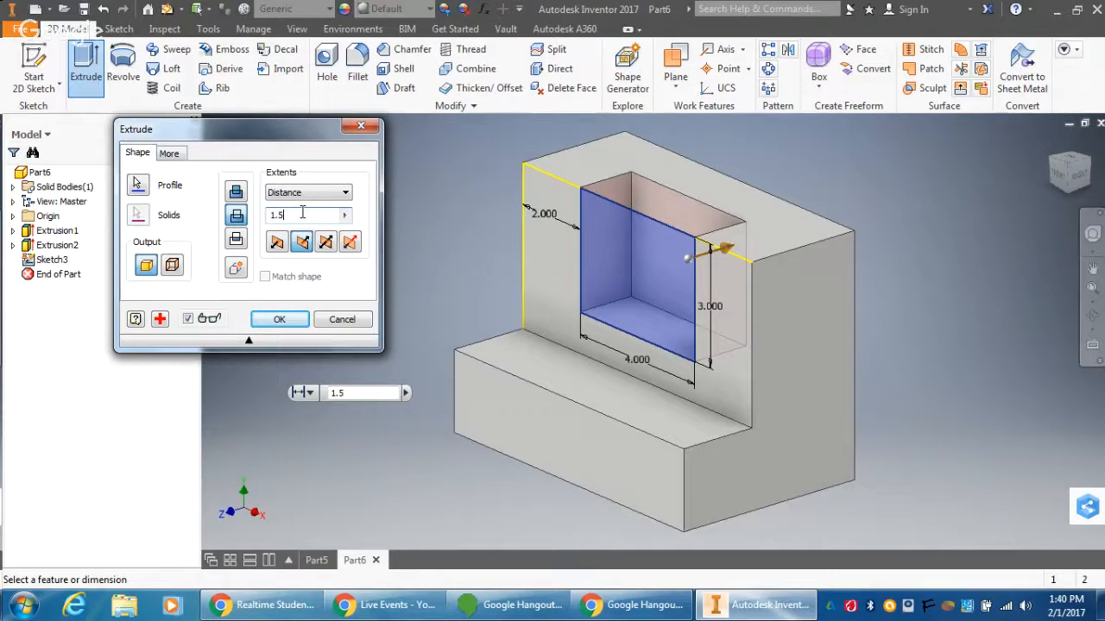
key("Return")
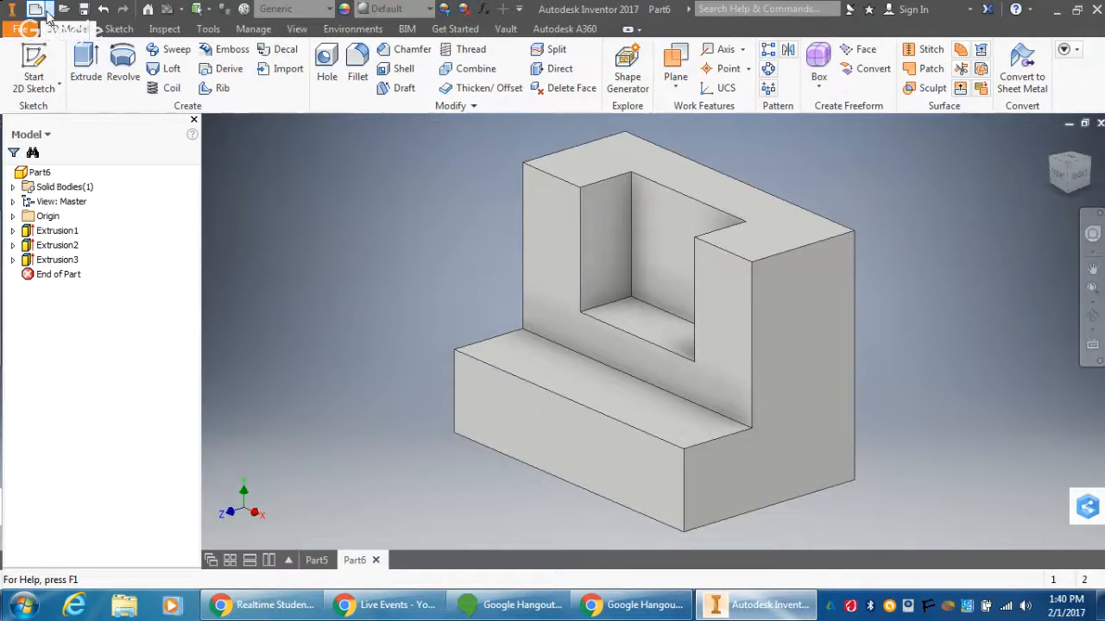
Step: Create a new part and start a 2D sketch on its front (XY) origin plane
left_click(47, 16)
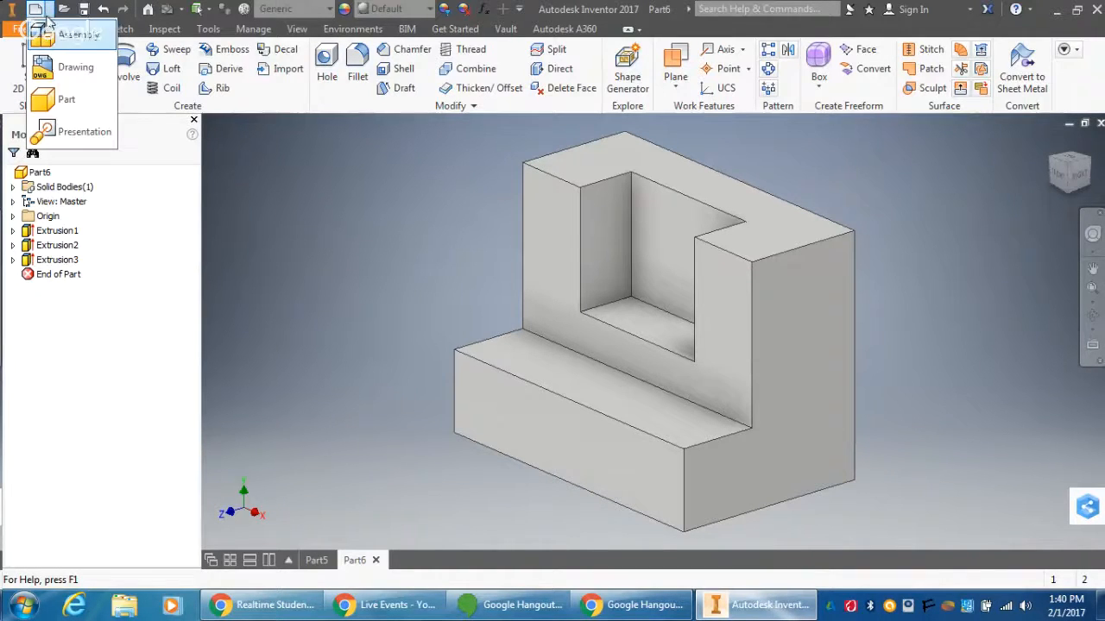
left_click(72, 100)
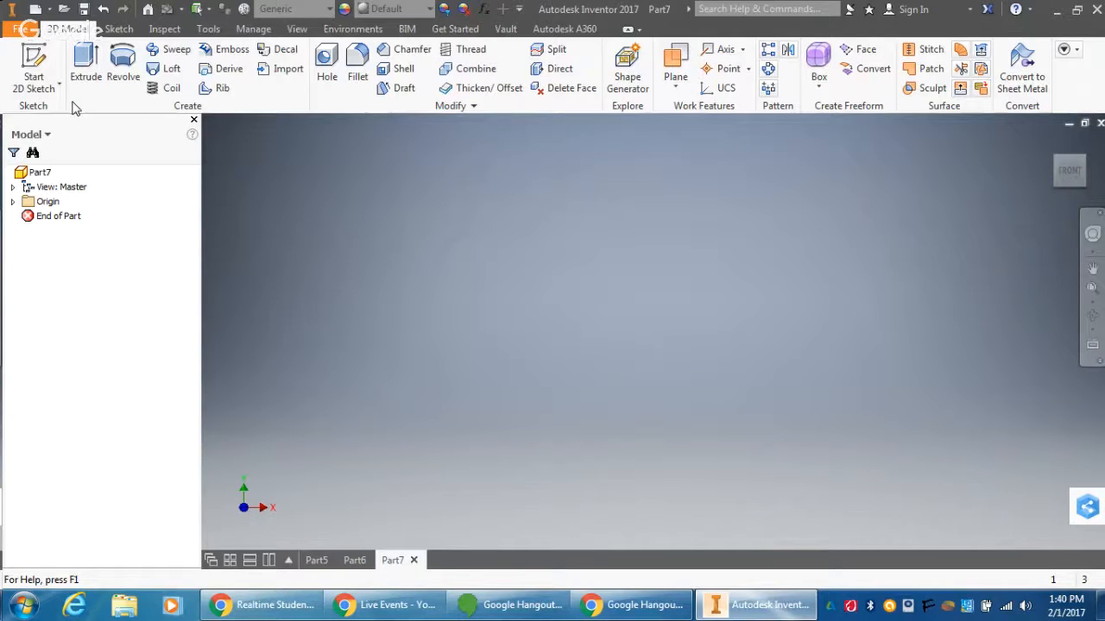
left_click(44, 64)
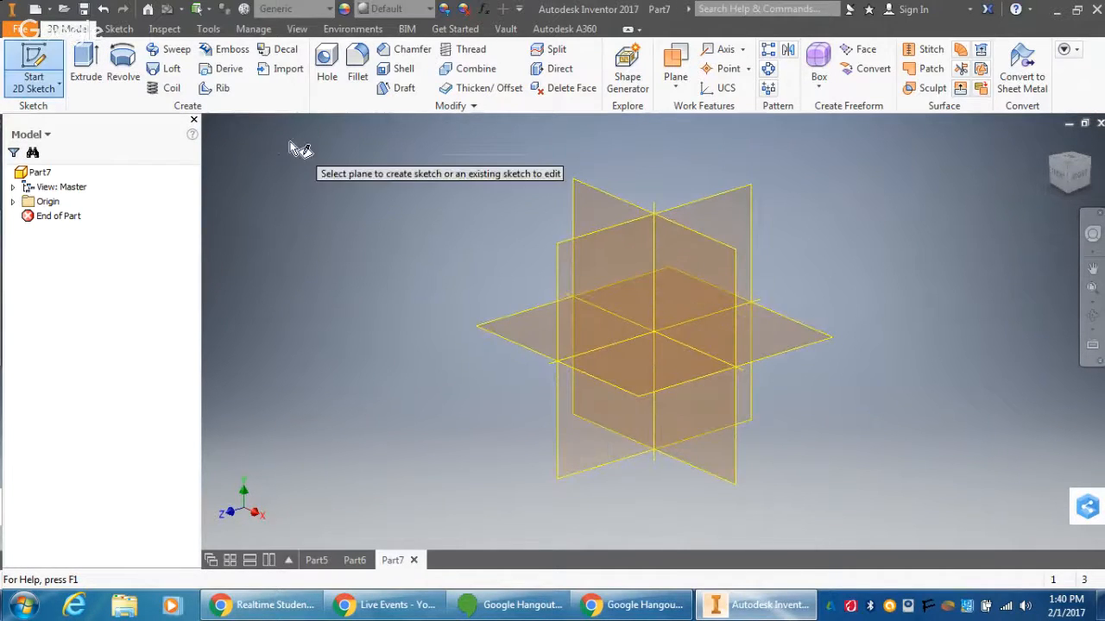
left_click(680, 281)
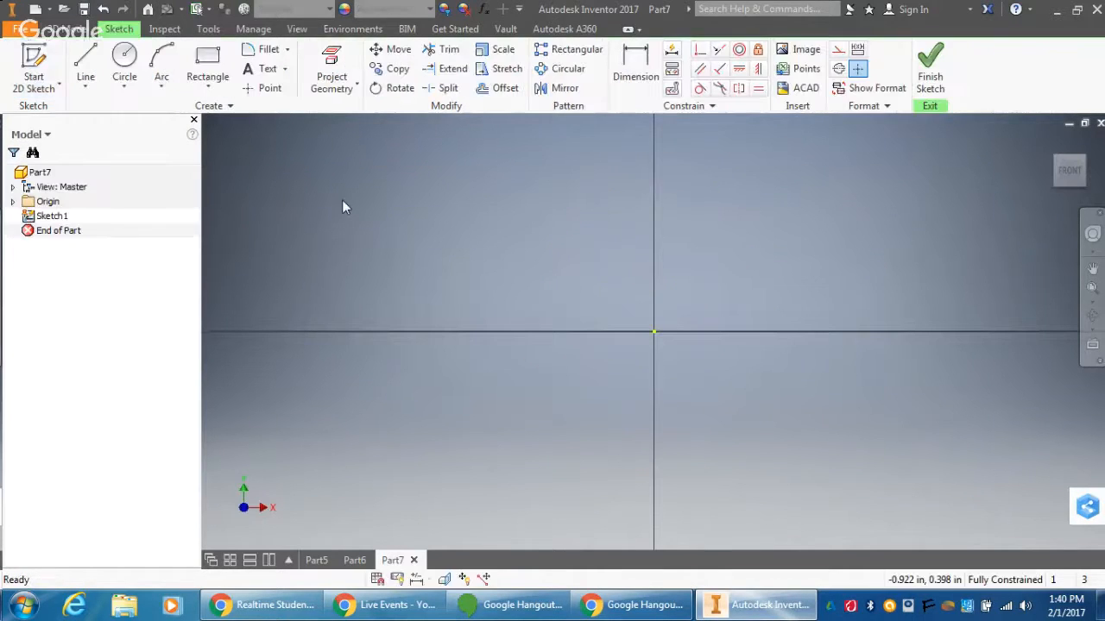
Step: Draw a two-point rectangle 4 in wide by 6 in high with its lower corner at the origin
key("r")
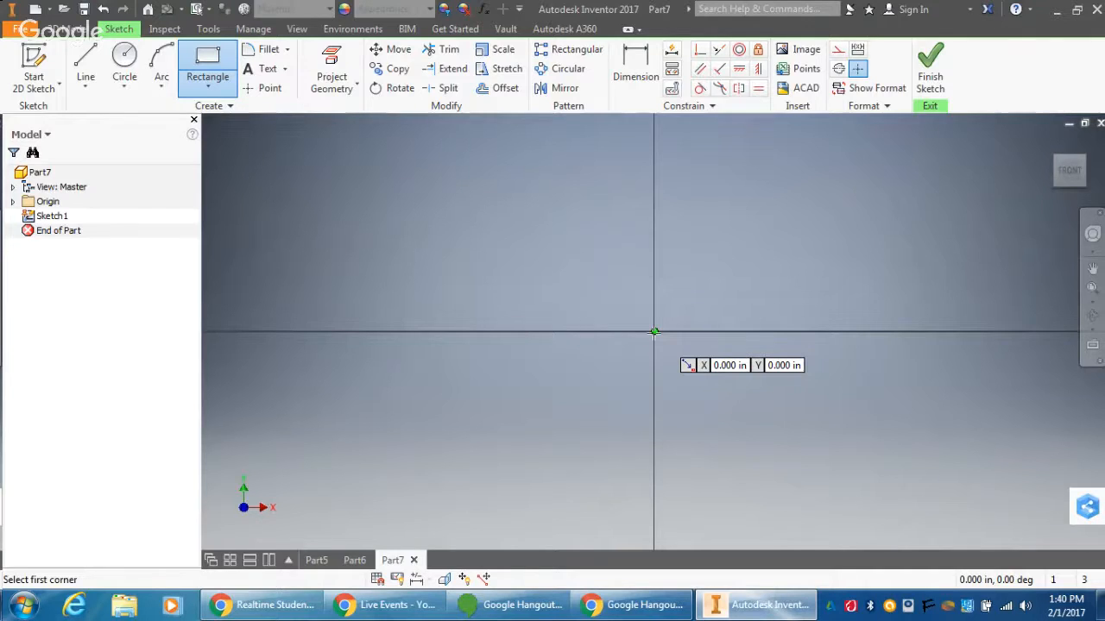
left_click(655, 332)
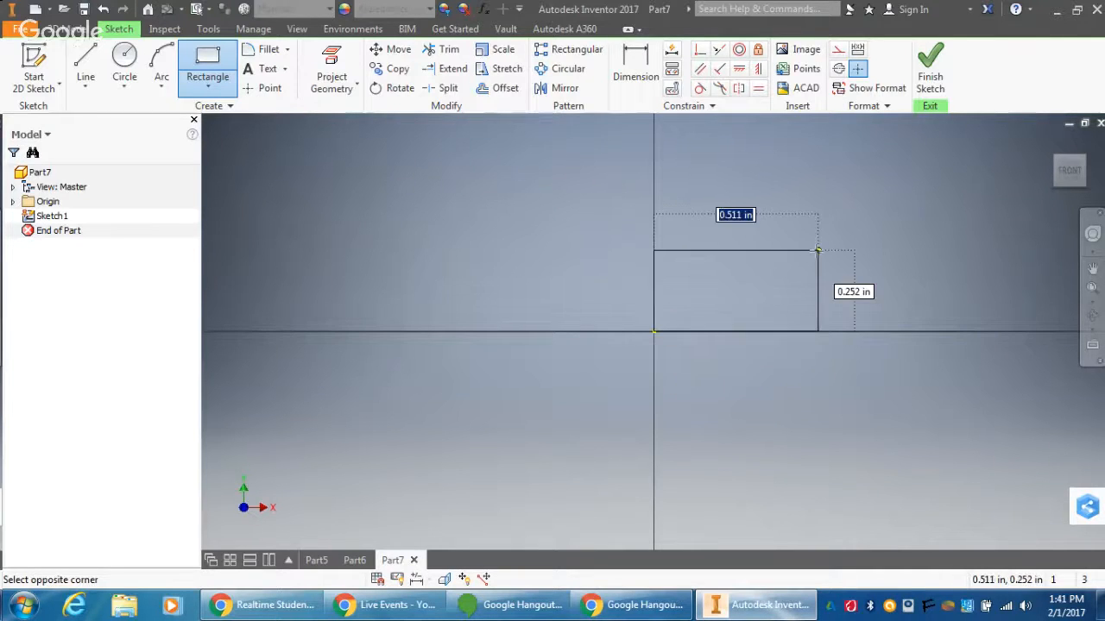
type("4")
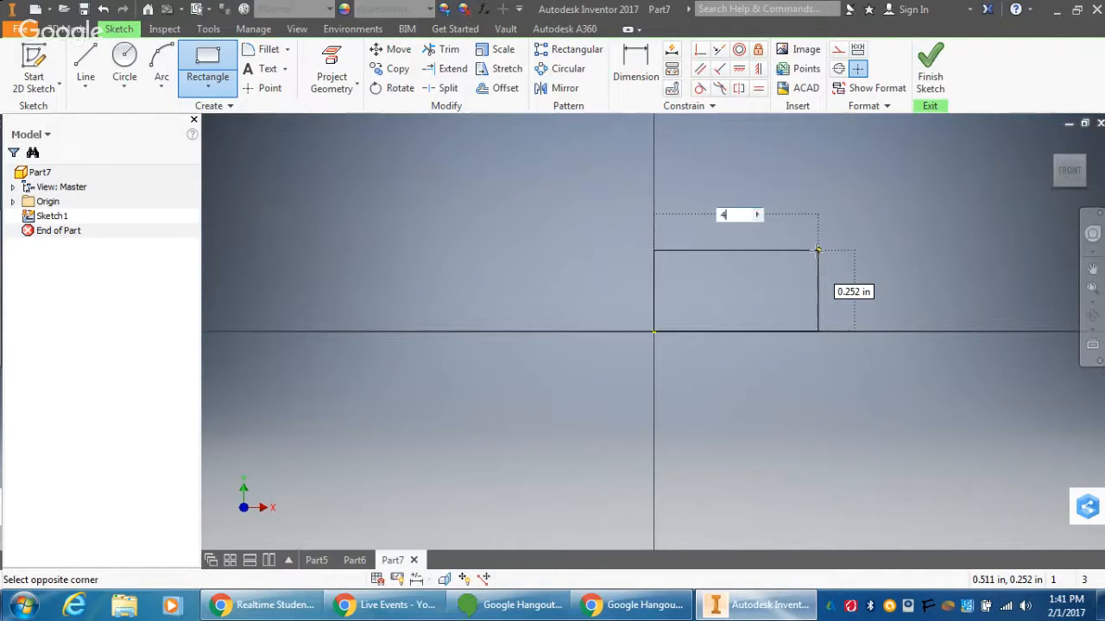
key("Tab")
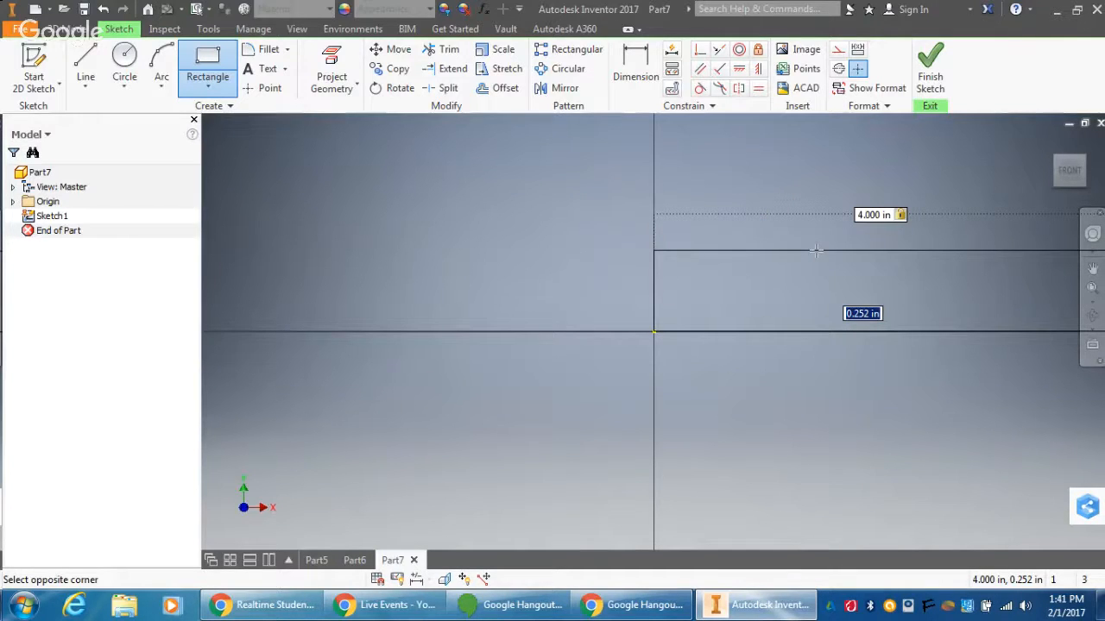
type("6")
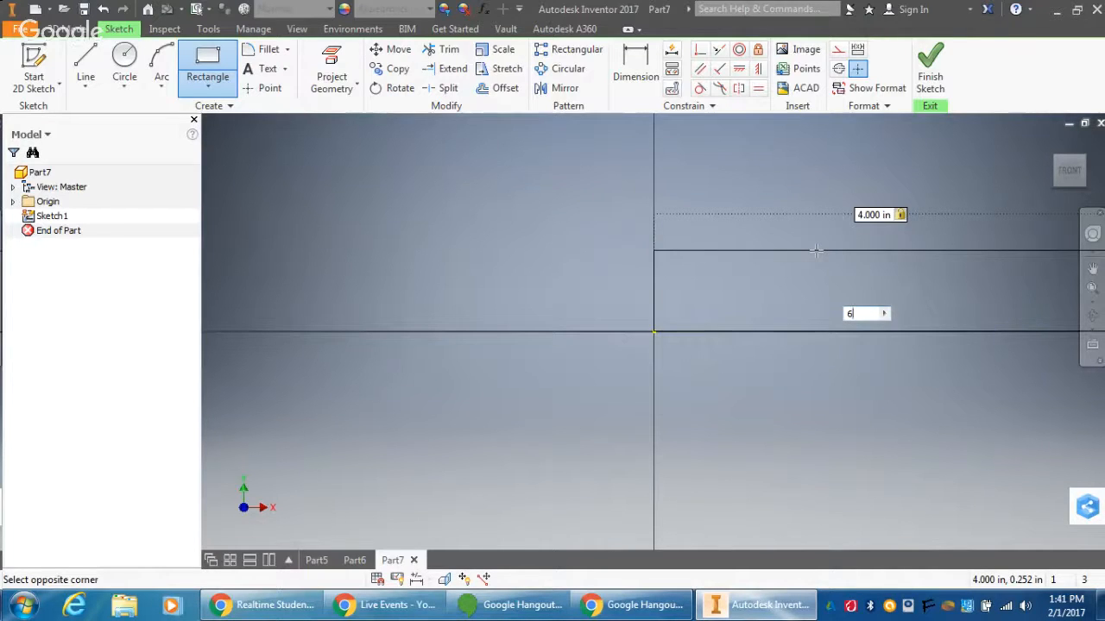
key("Return")
key("Home")
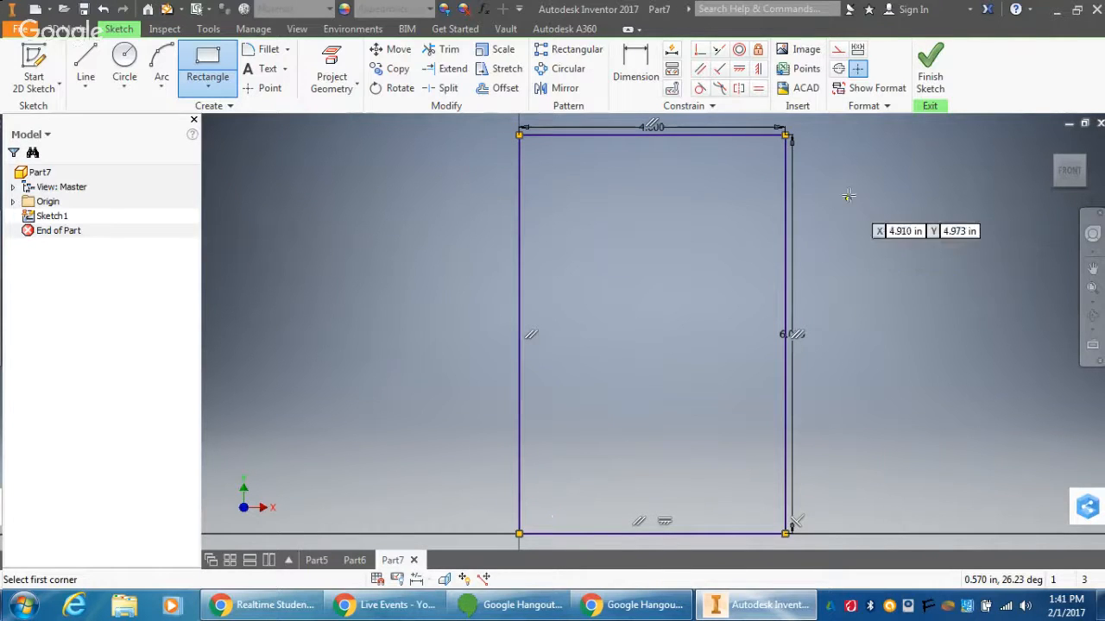
Step: Finish the sketch and extrude the 4 by 6 in rectangle 3 in as a new solid
left_click(930, 74)
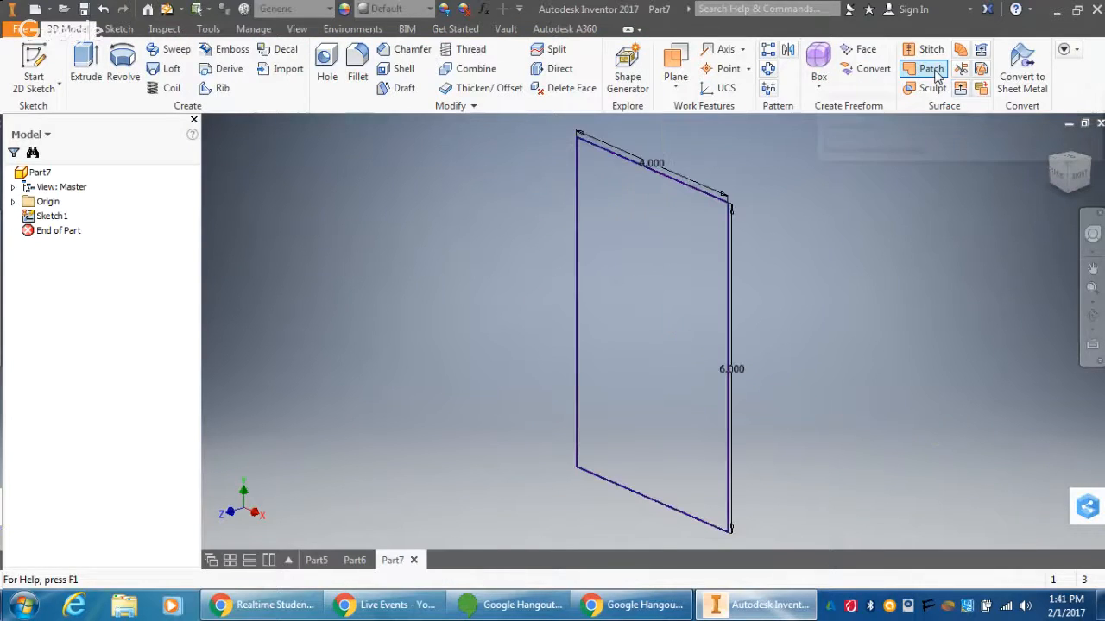
left_click(87, 67)
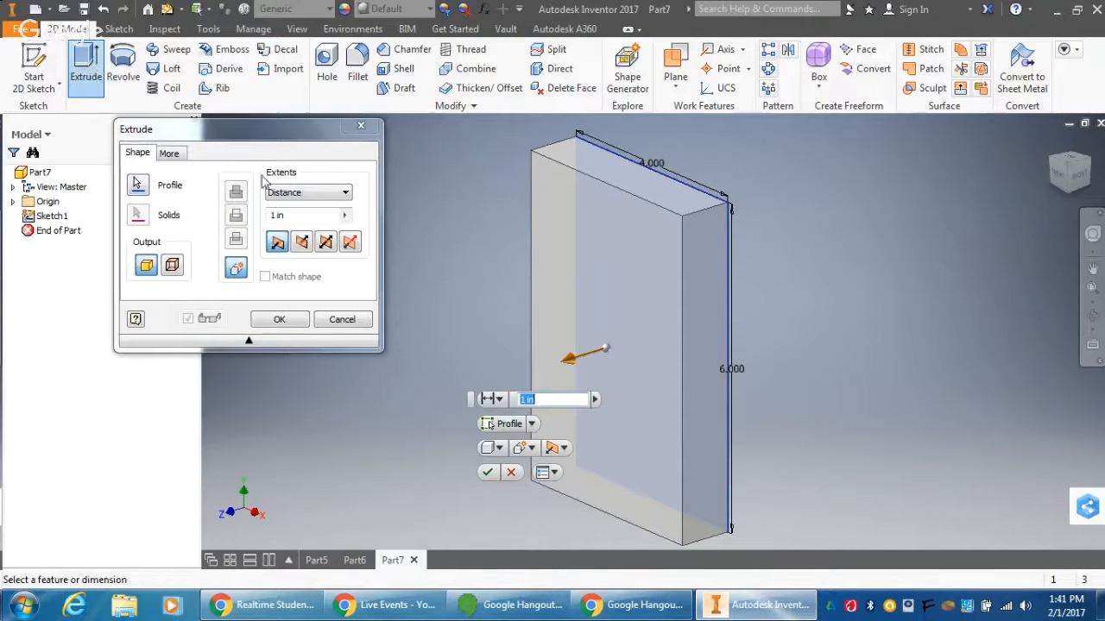
type("3")
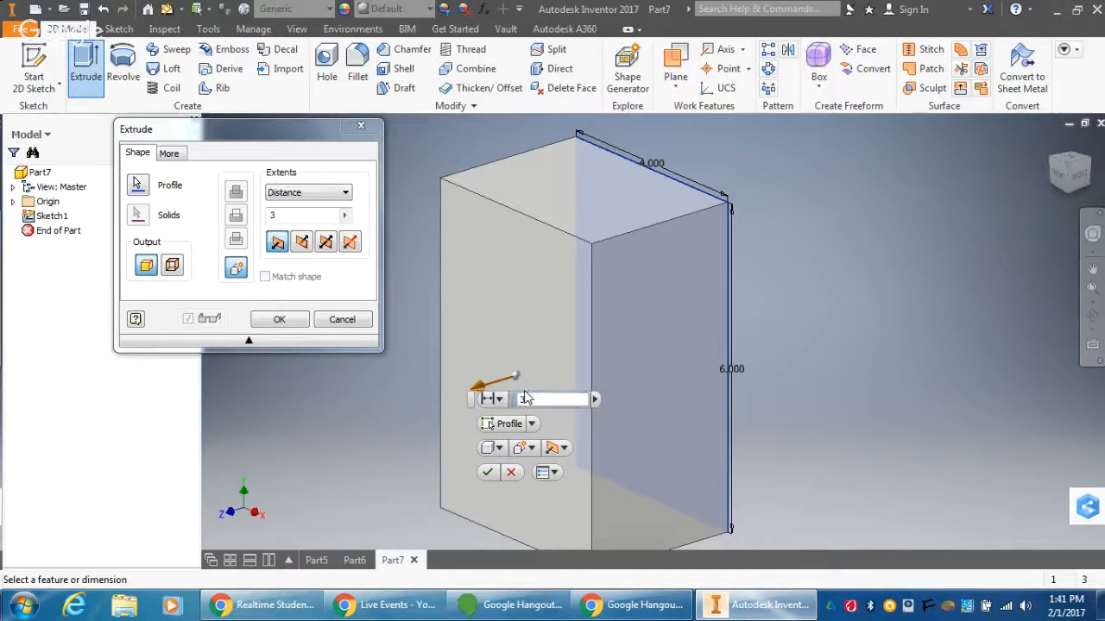
left_click(522, 398)
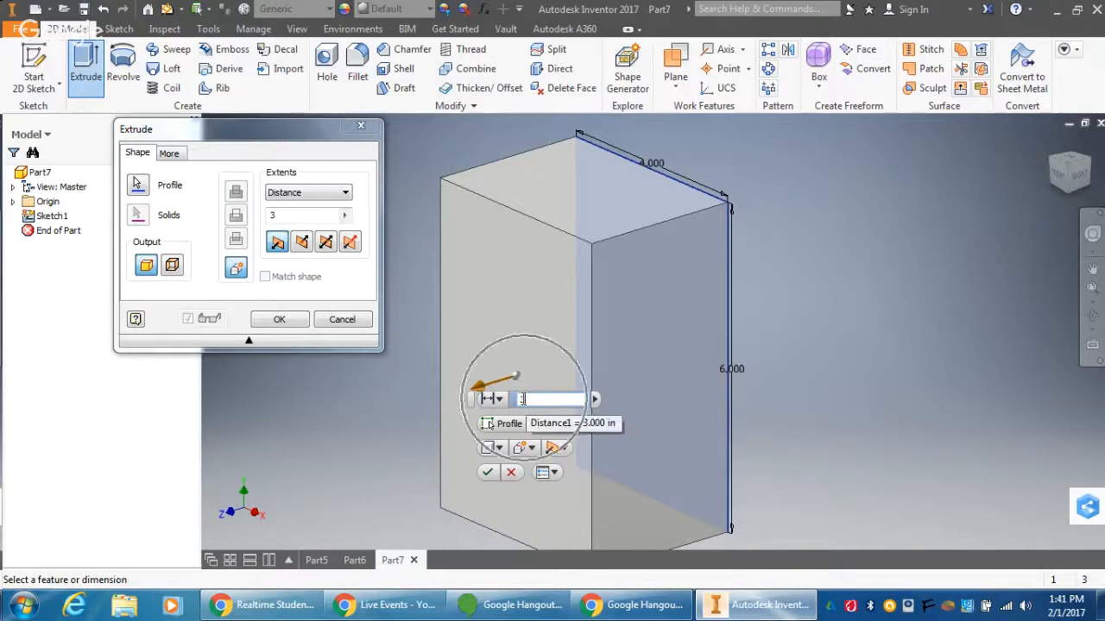
key("Return")
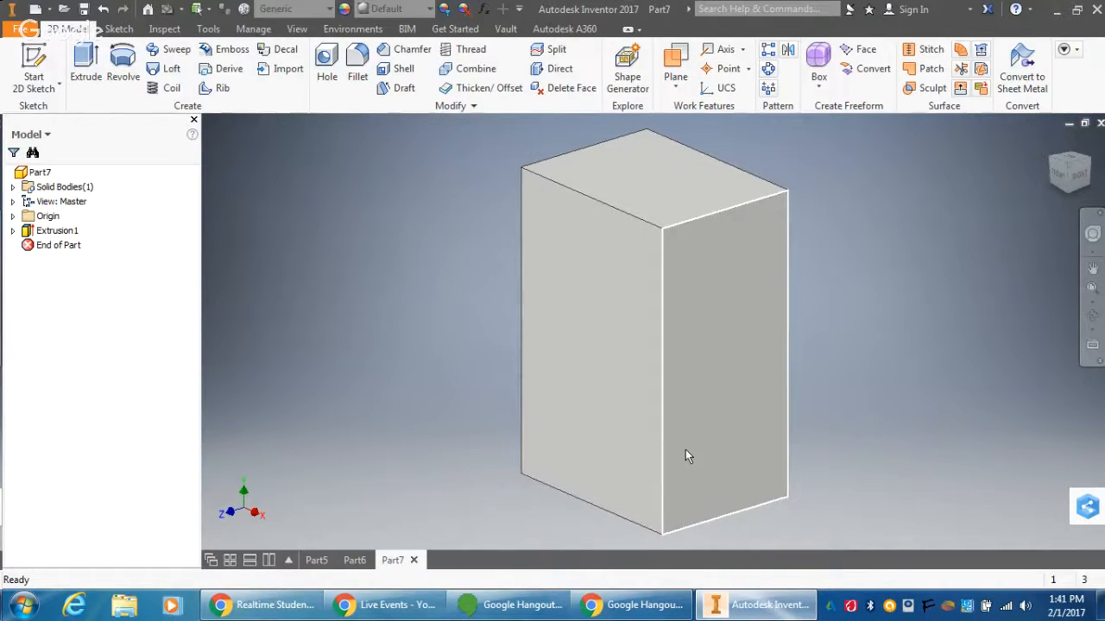
Step: On the block's right face, sketch a rectangle 5 in wide by 3 in high from the lower back corner, extending past the front edge
right_click(716, 420)
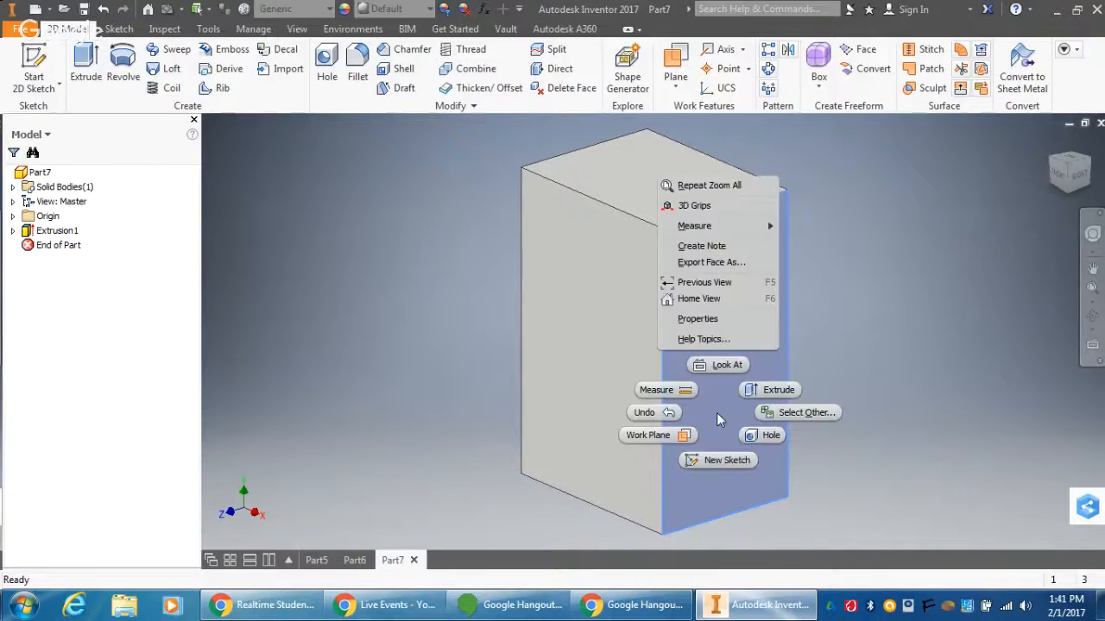
left_click(725, 458)
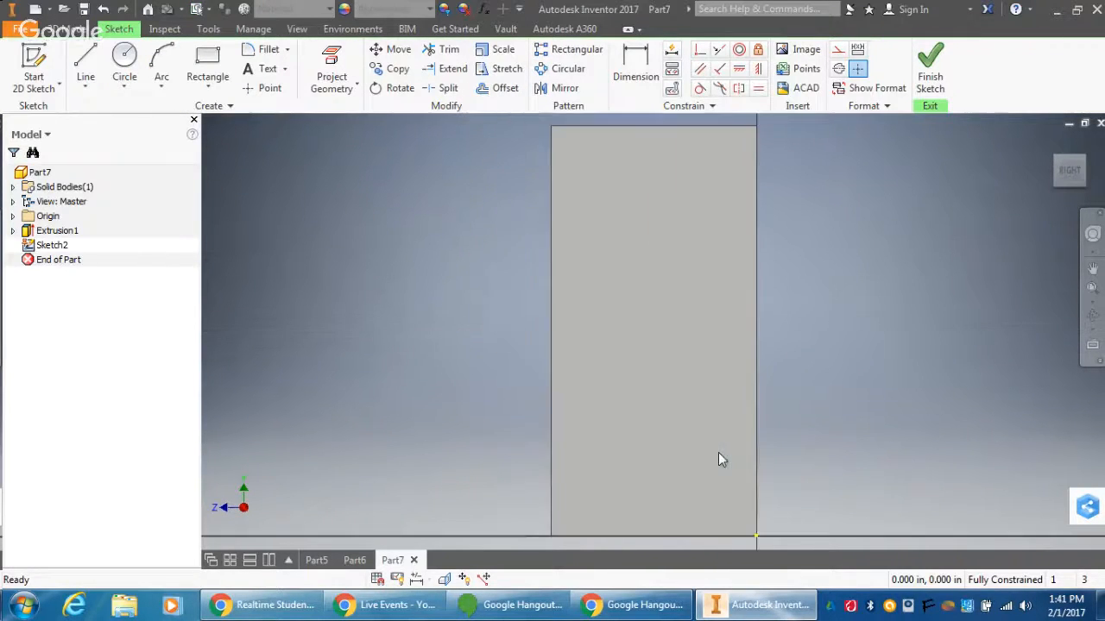
left_click(207, 69)
left_click(756, 537)
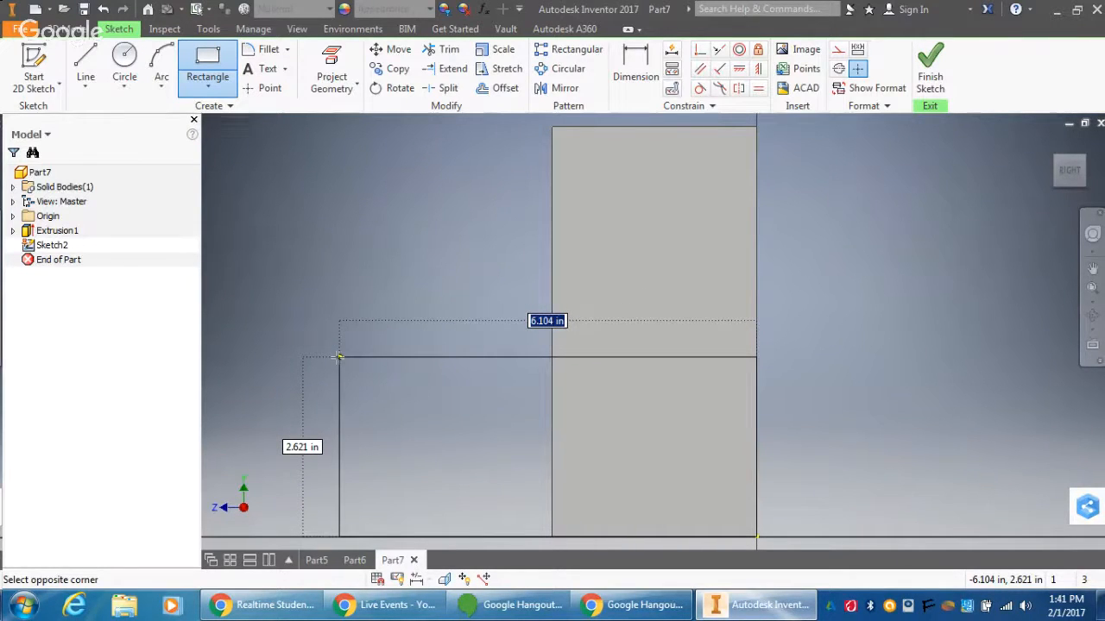
type("5")
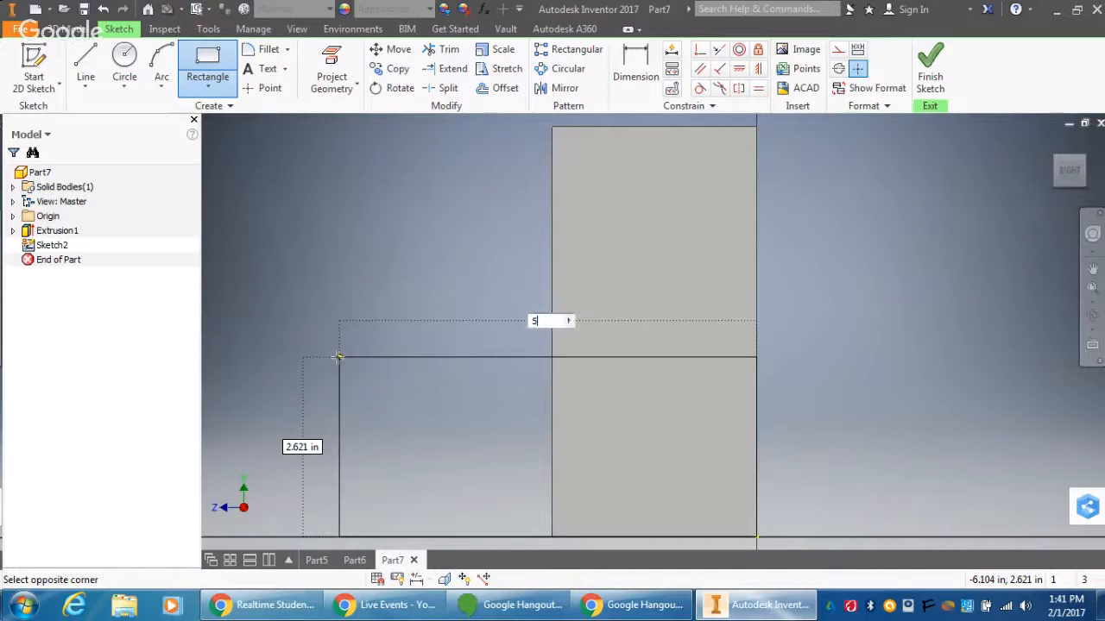
key("Tab")
type("3")
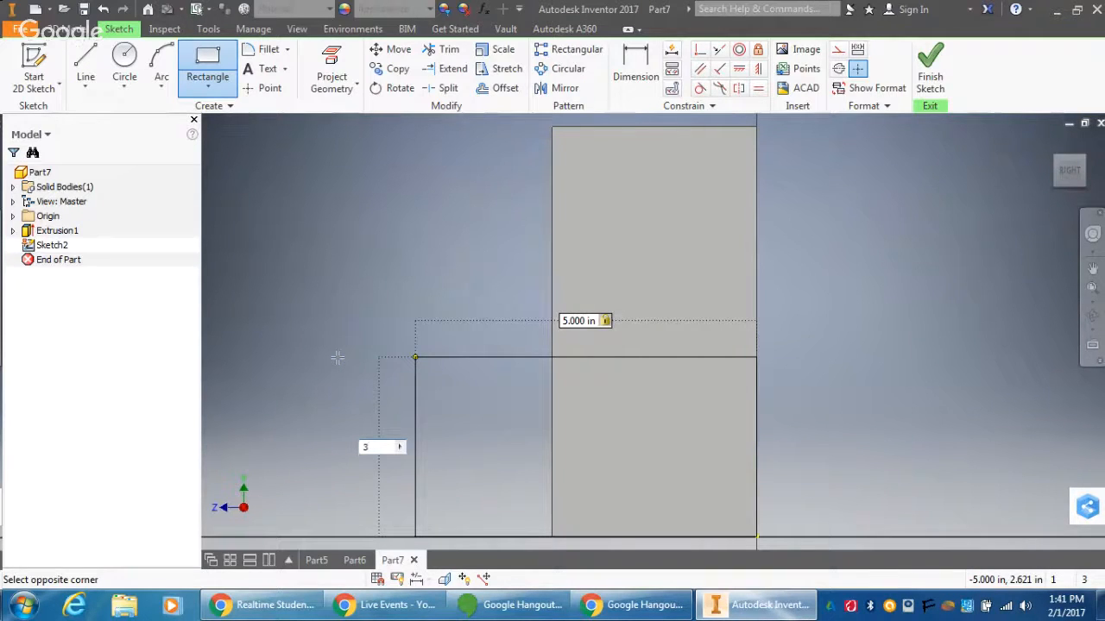
key("Return")
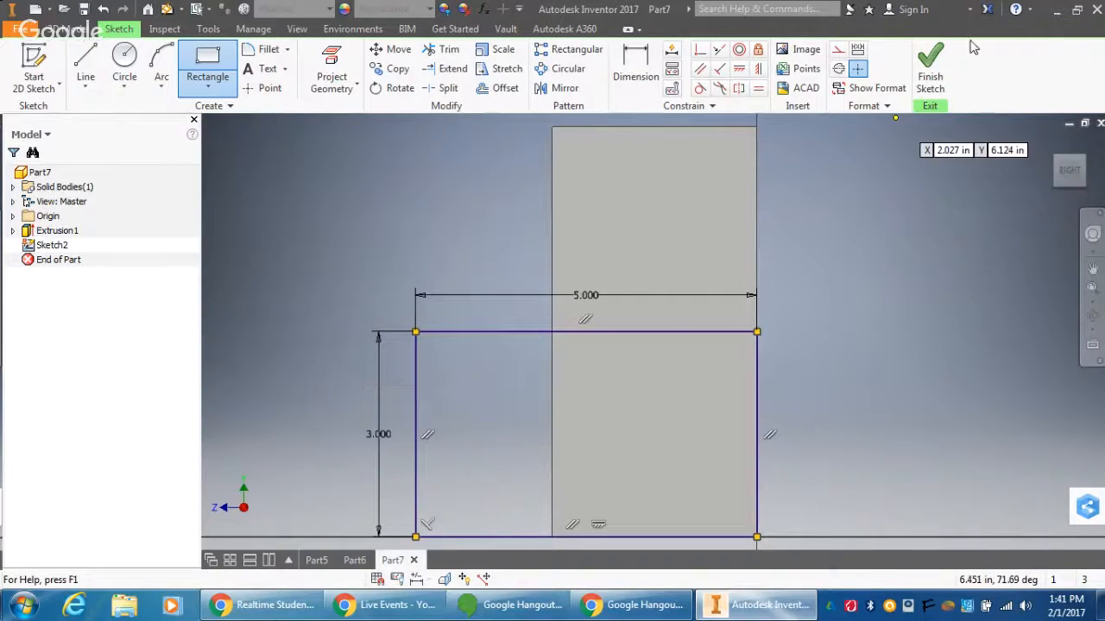
Step: Finish the sketch and extrude the 5 by 3 in rectangle 2 in outward, joined to the block
left_click(936, 73)
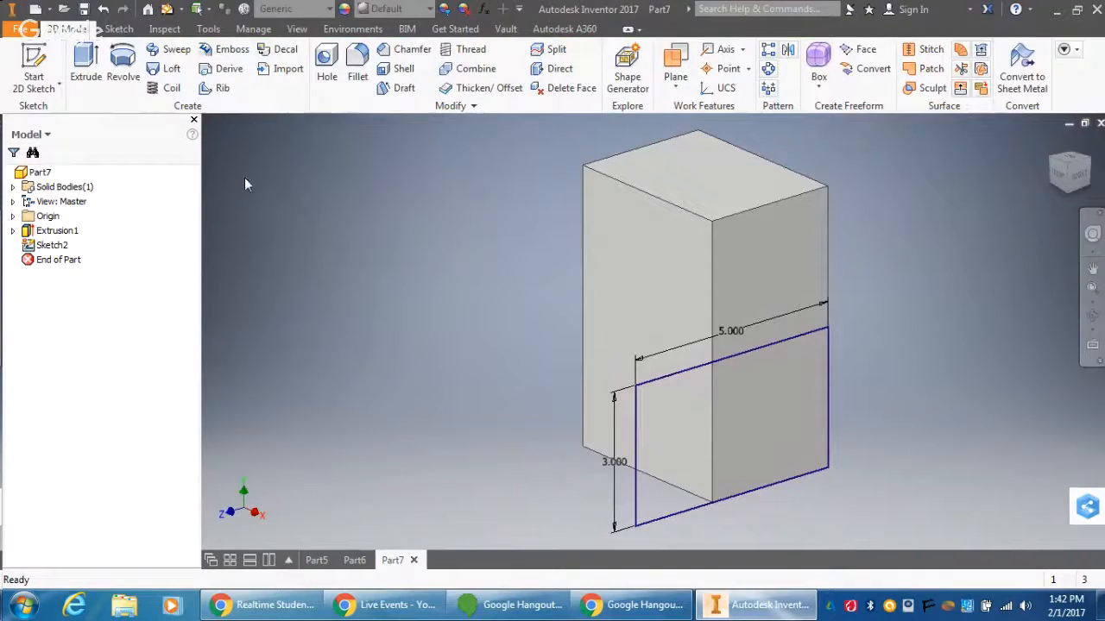
left_click(85, 69)
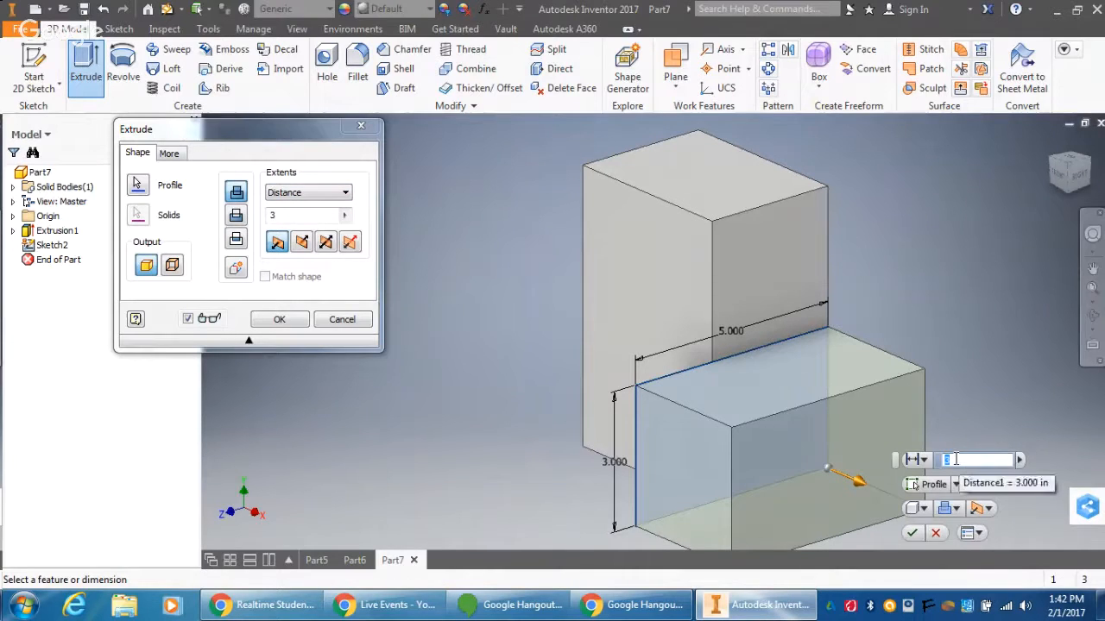
key("Return")
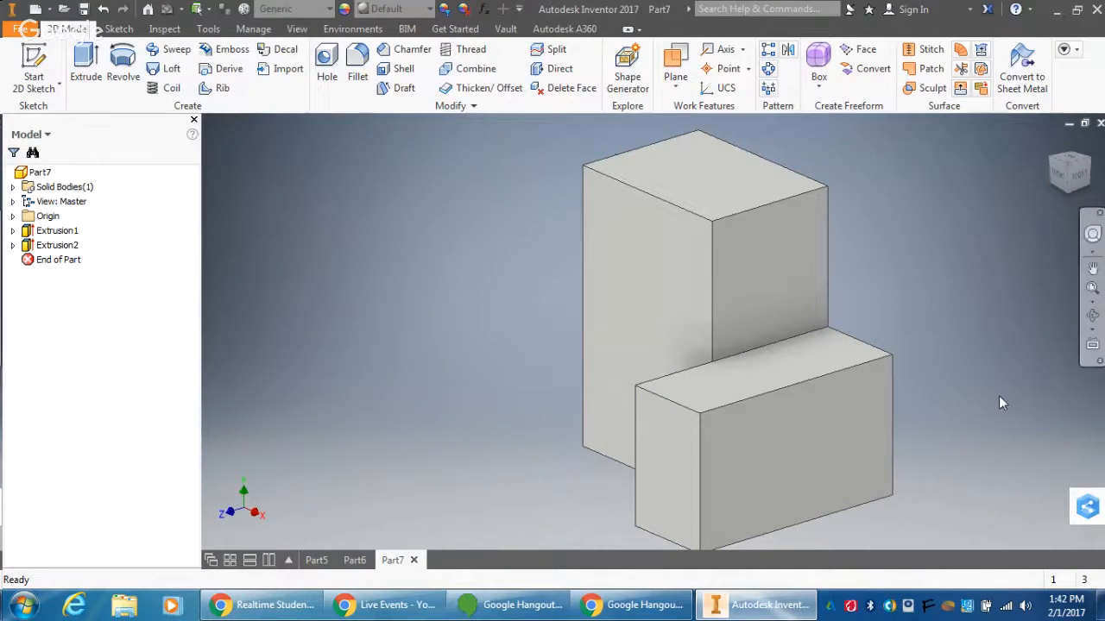
Step: On the block's left face, sketch a 5 by 3 in rectangle from the origin to the side block's upper front corner
left_click(1051, 166)
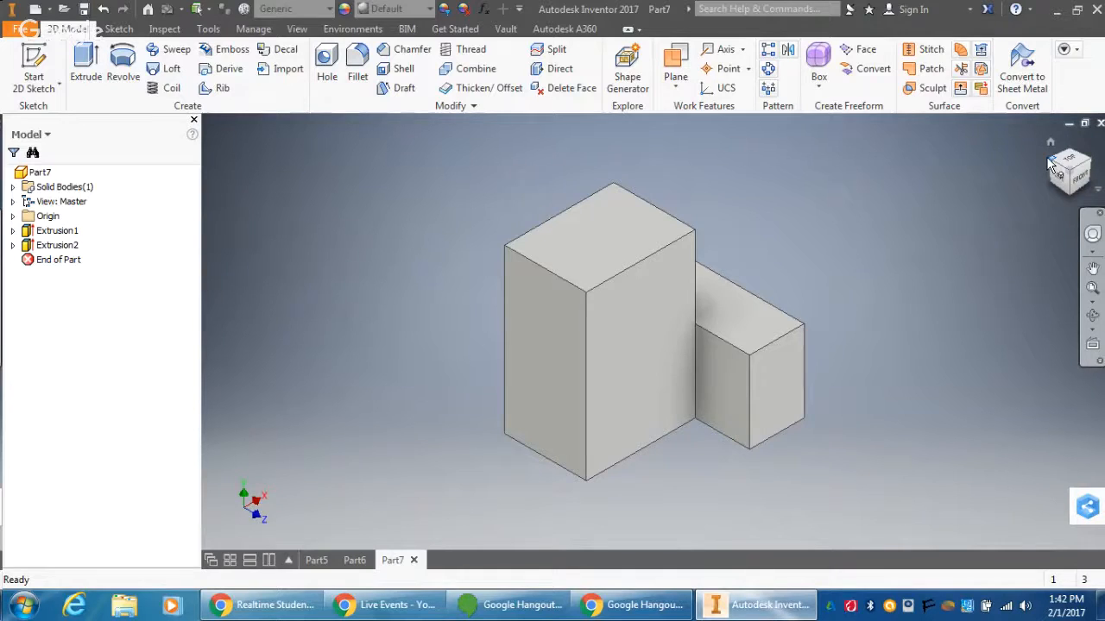
left_click(1051, 165)
left_click(1051, 166)
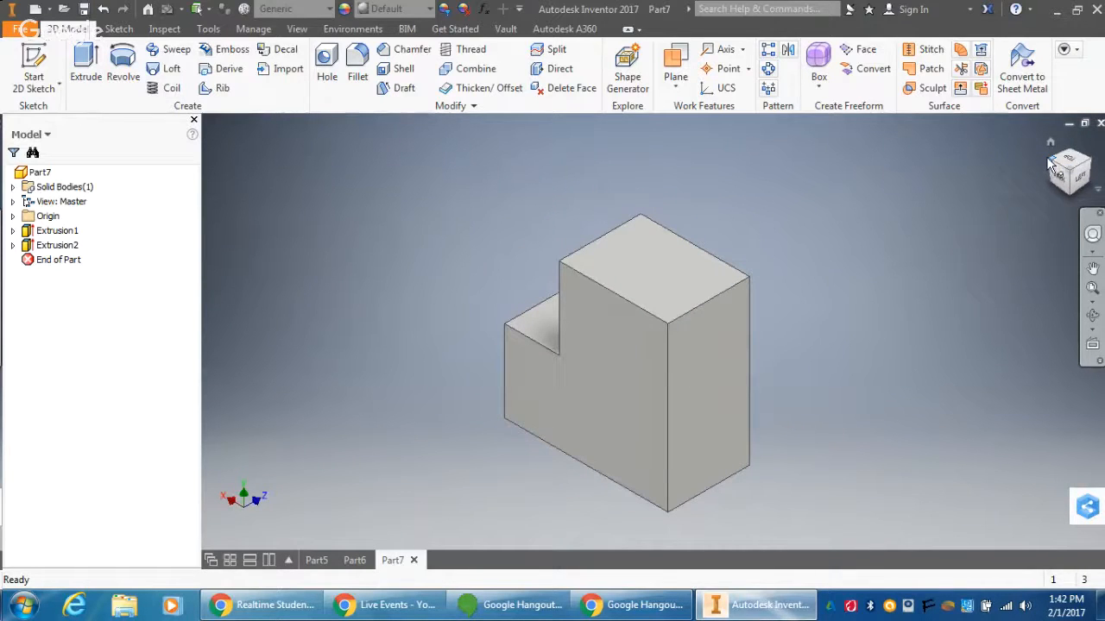
left_click(1051, 165)
left_click(1052, 166)
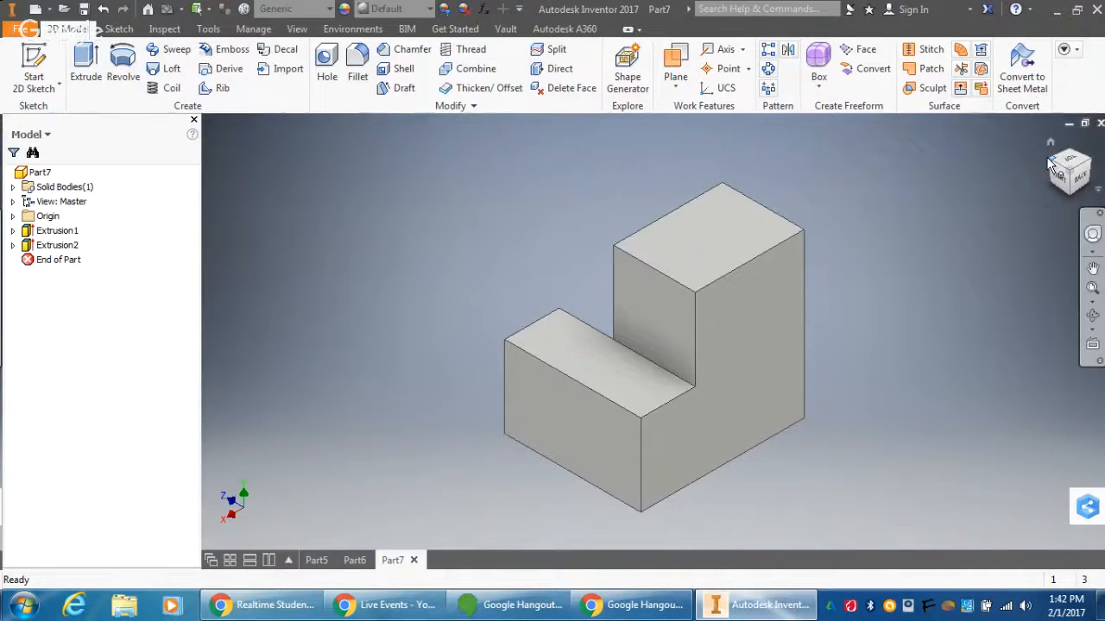
left_click(1051, 166)
left_click(1051, 166)
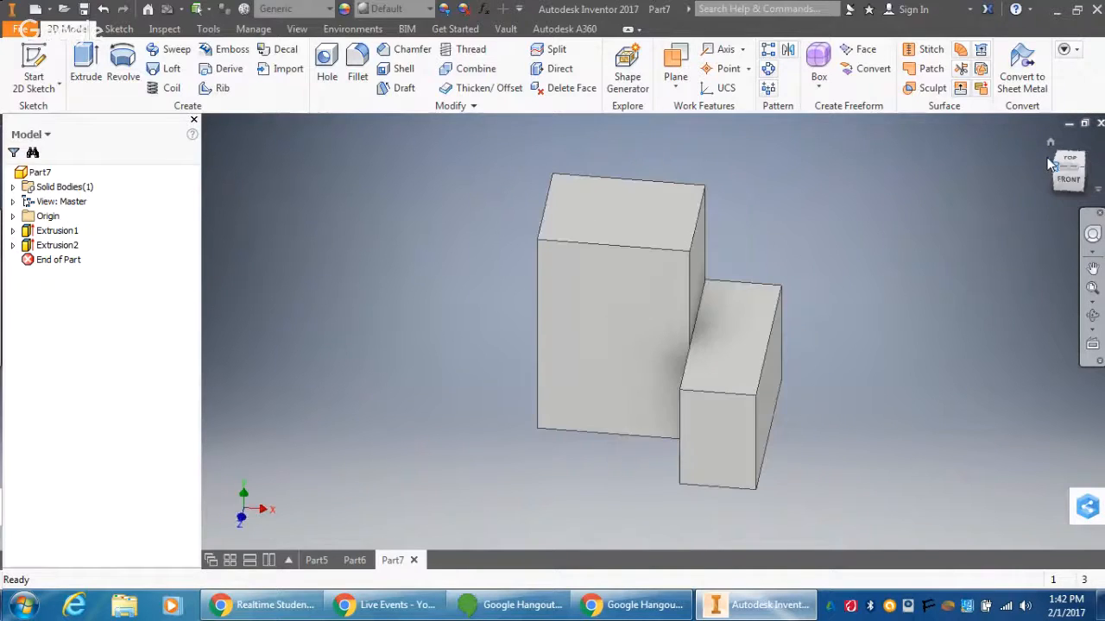
left_click(1051, 166)
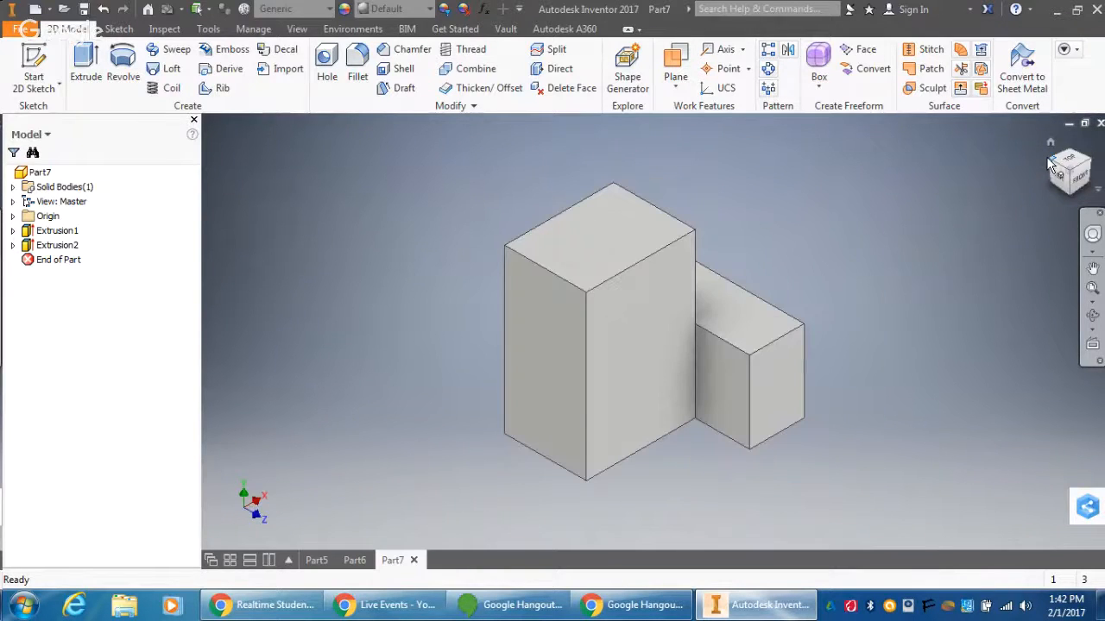
right_click(557, 395)
left_click(554, 429)
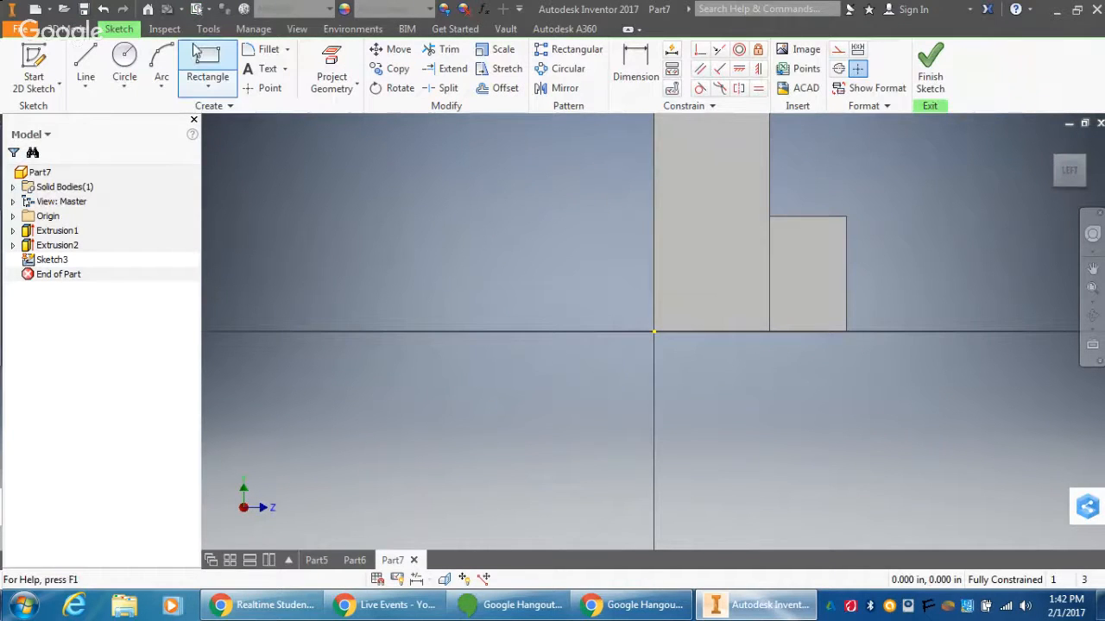
left_click(197, 53)
left_click(653, 331)
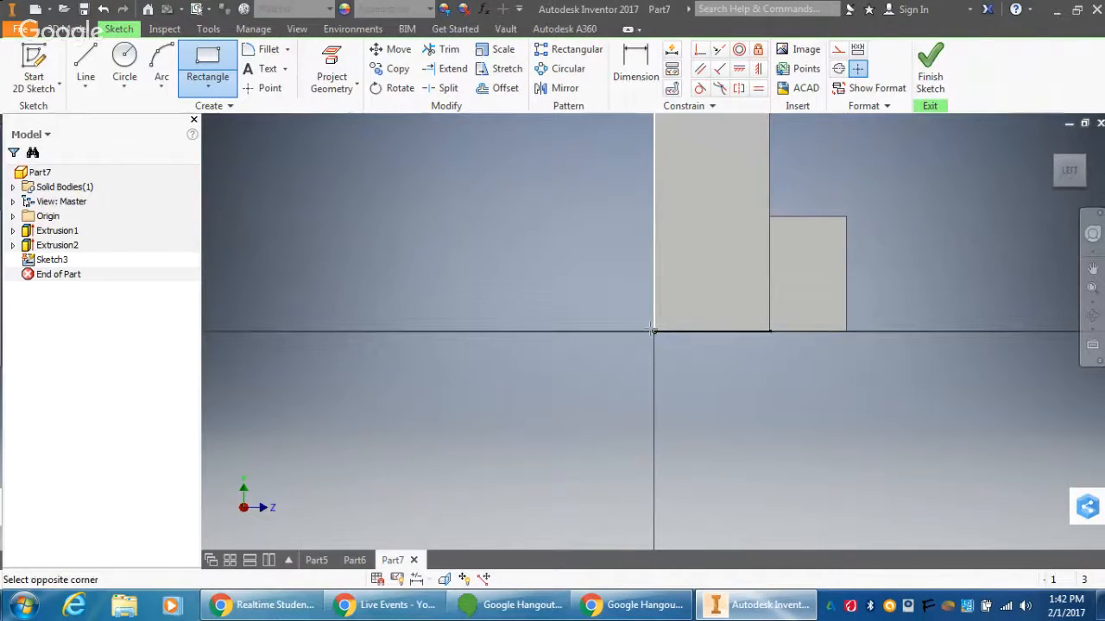
left_click(847, 217)
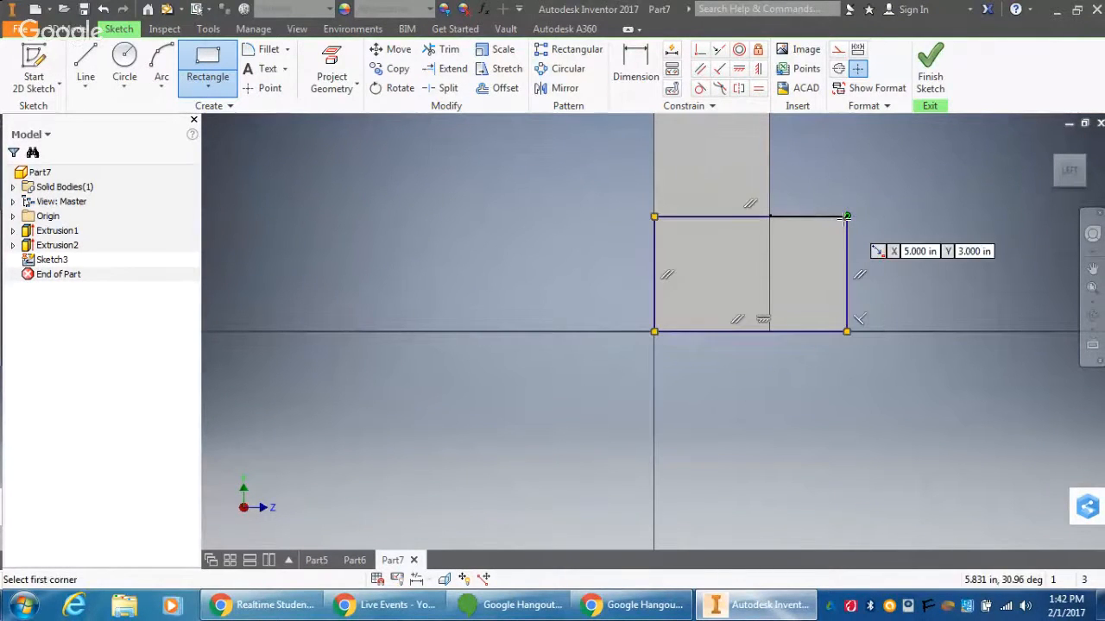
Step: Finish the sketch and extrude the left-face rectangle 2 in outward, joined to the block
left_click(940, 87)
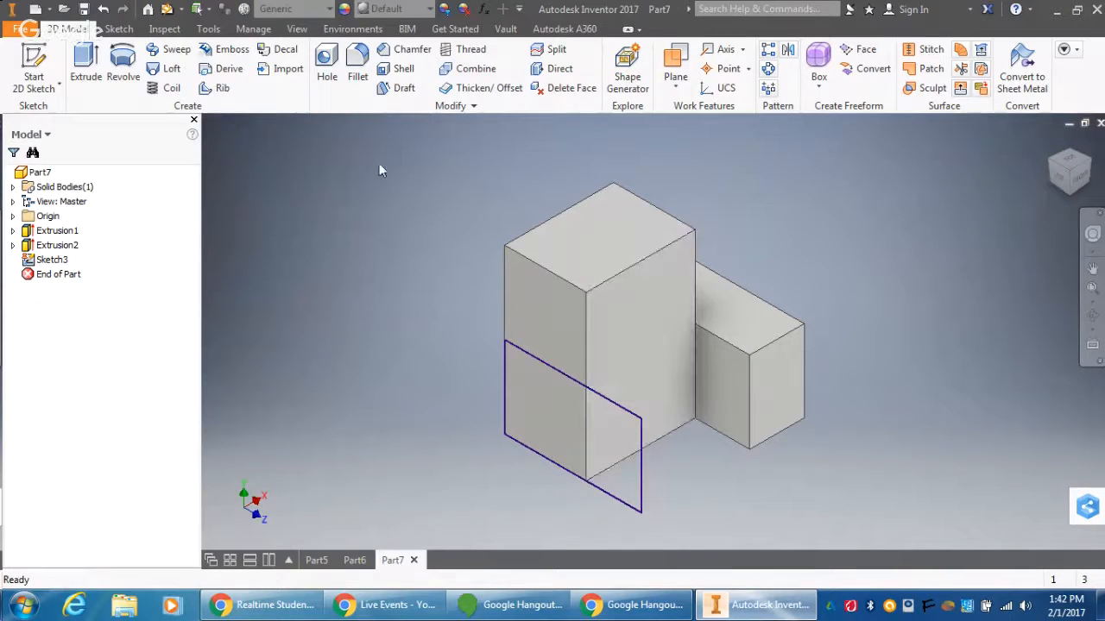
left_click(87, 63)
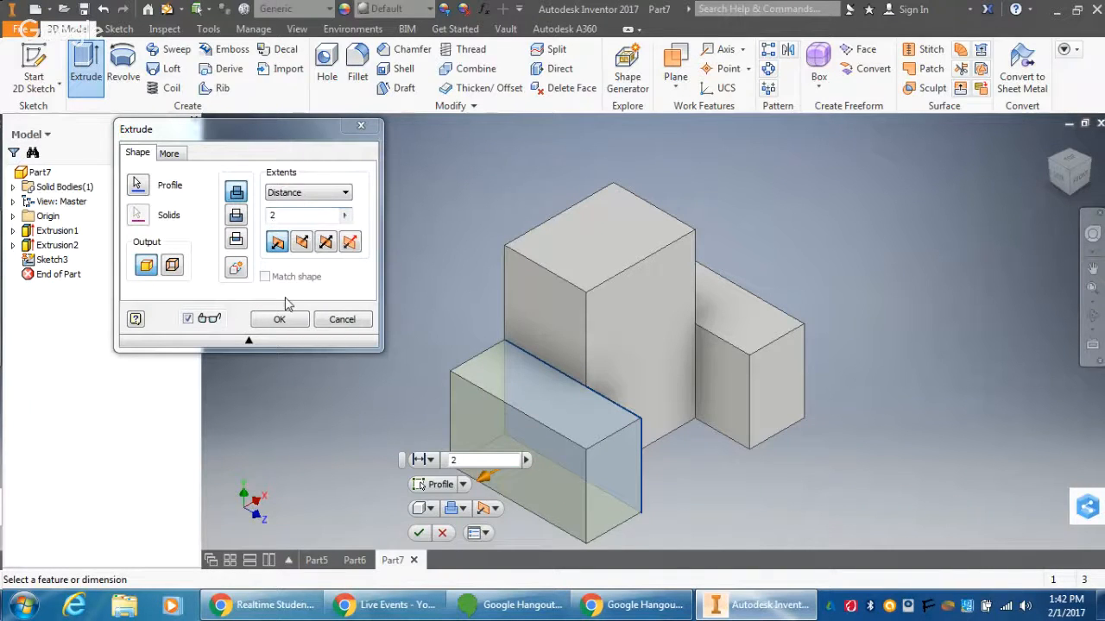
key("Return")
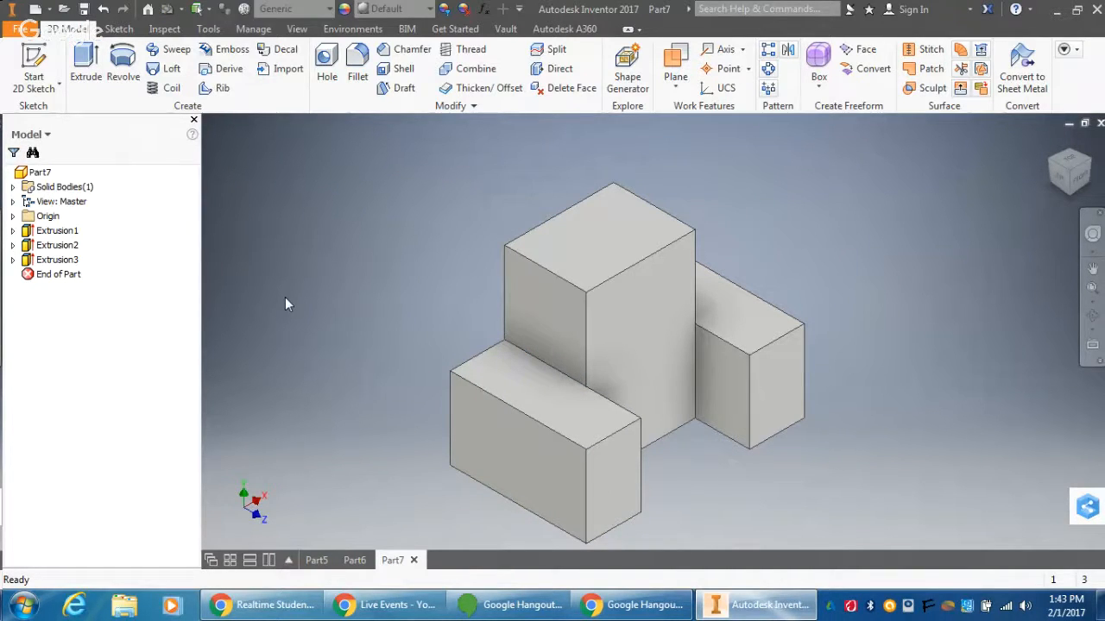
key("Home")
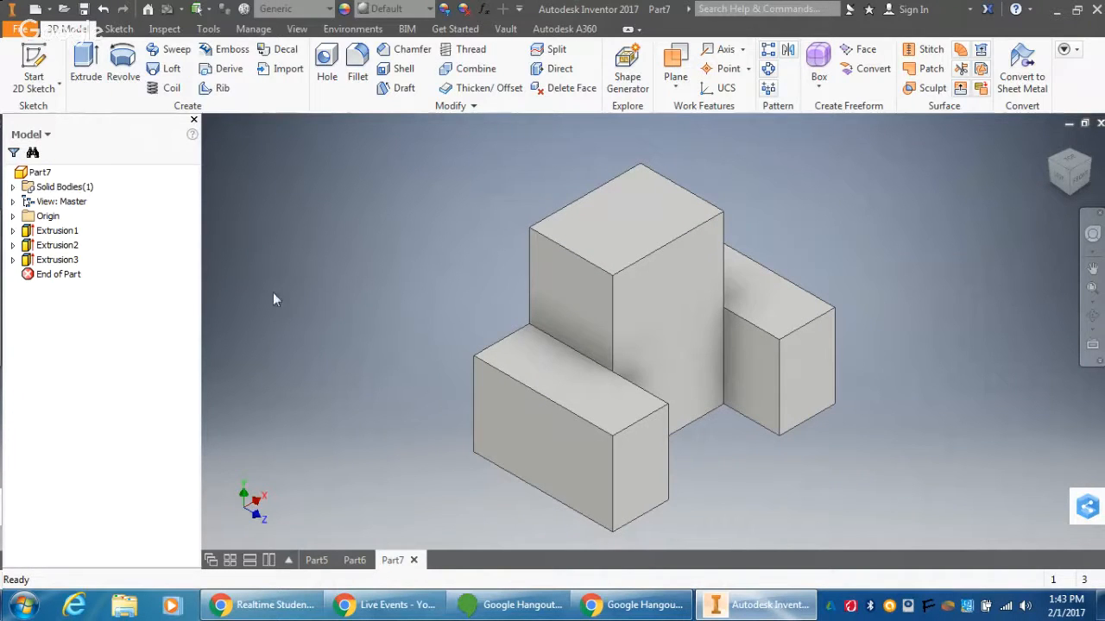
Step: Create a new standard part and start a 2D sketch on the XY plane
left_click(35, 9)
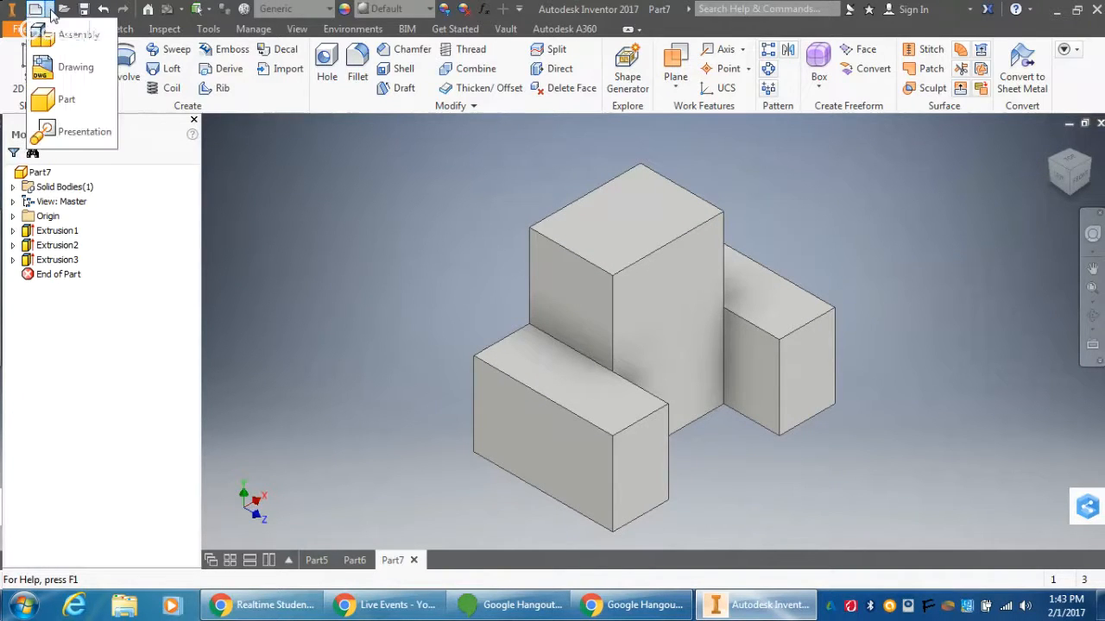
left_click(74, 109)
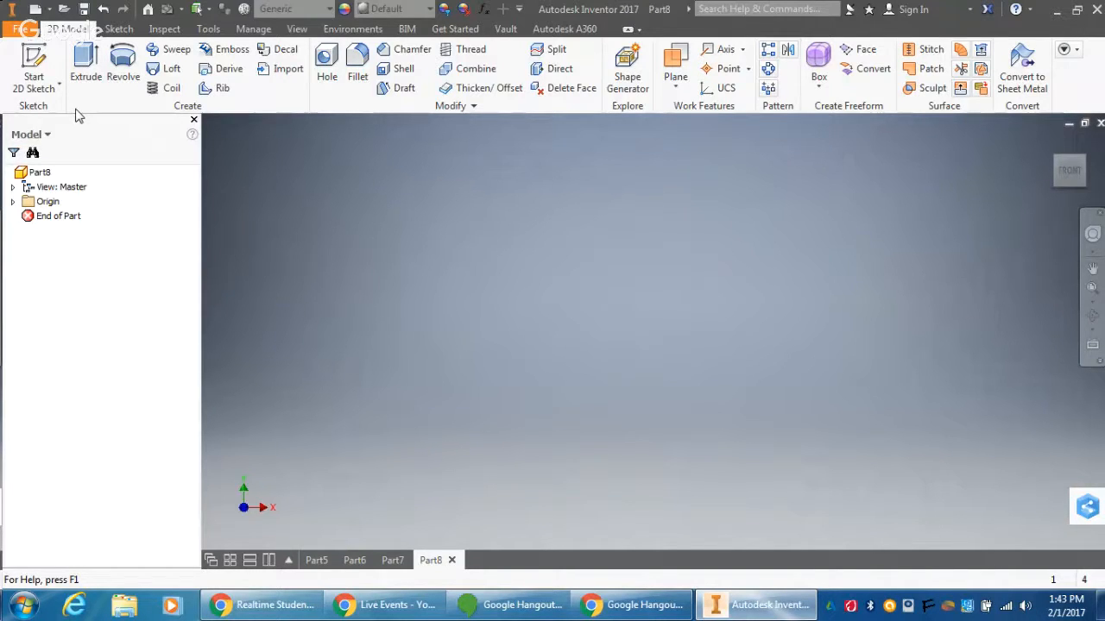
left_click(34, 57)
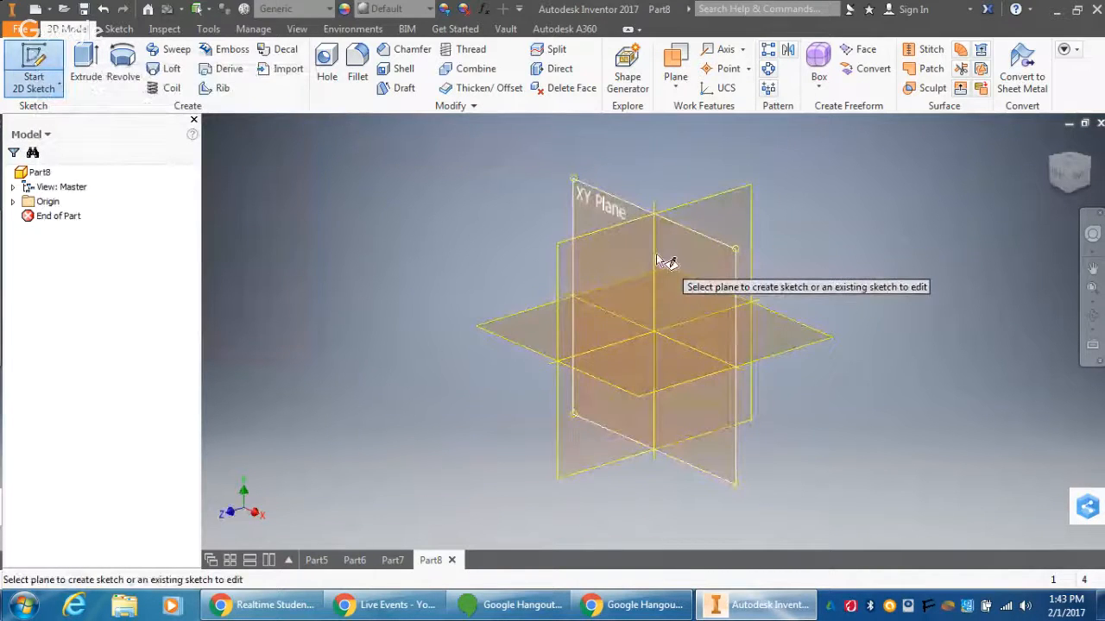
left_click(658, 257)
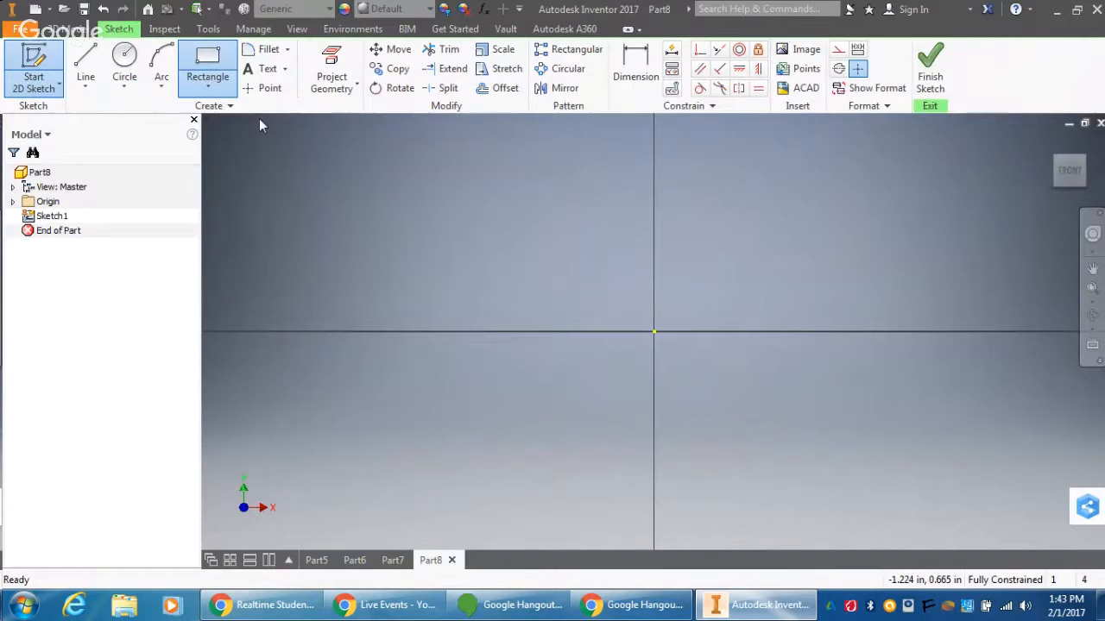
left_click(207, 61)
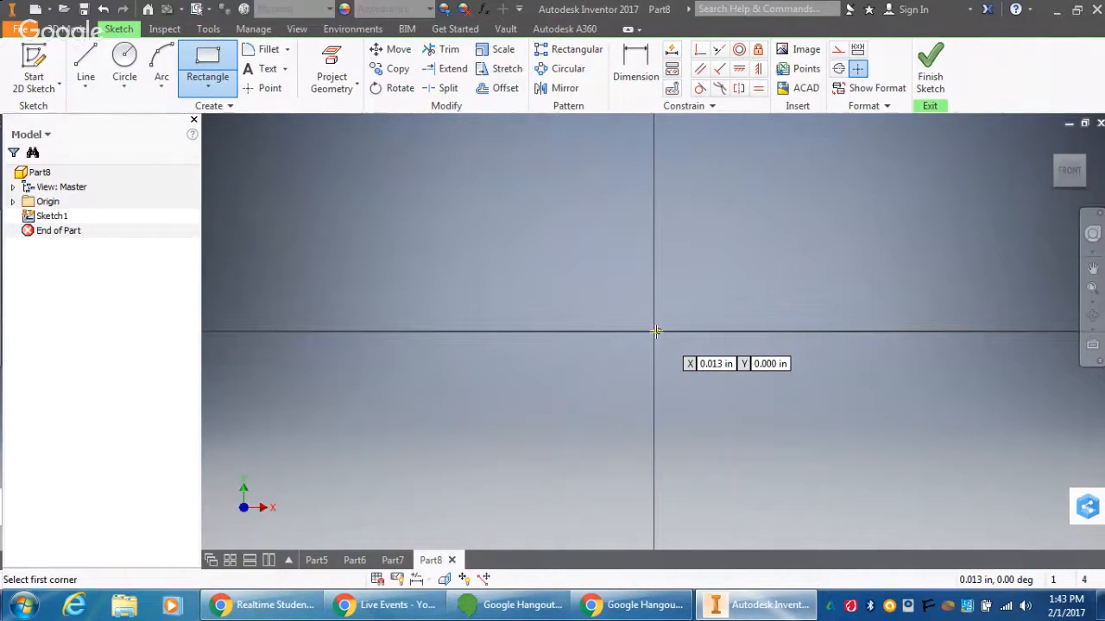
left_click(655, 330)
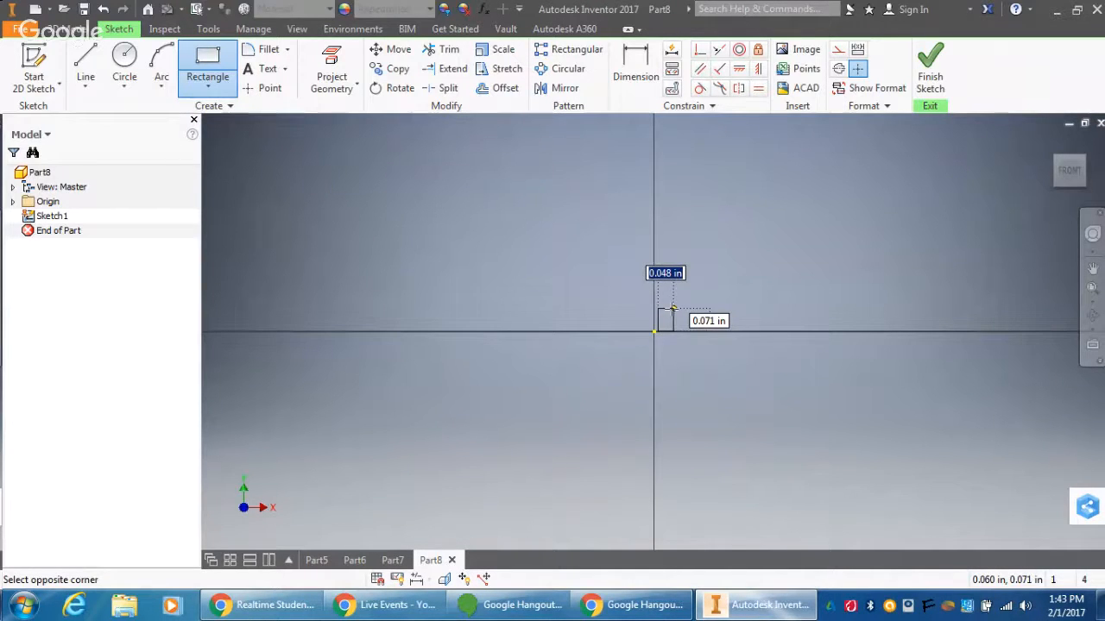
key("Escape")
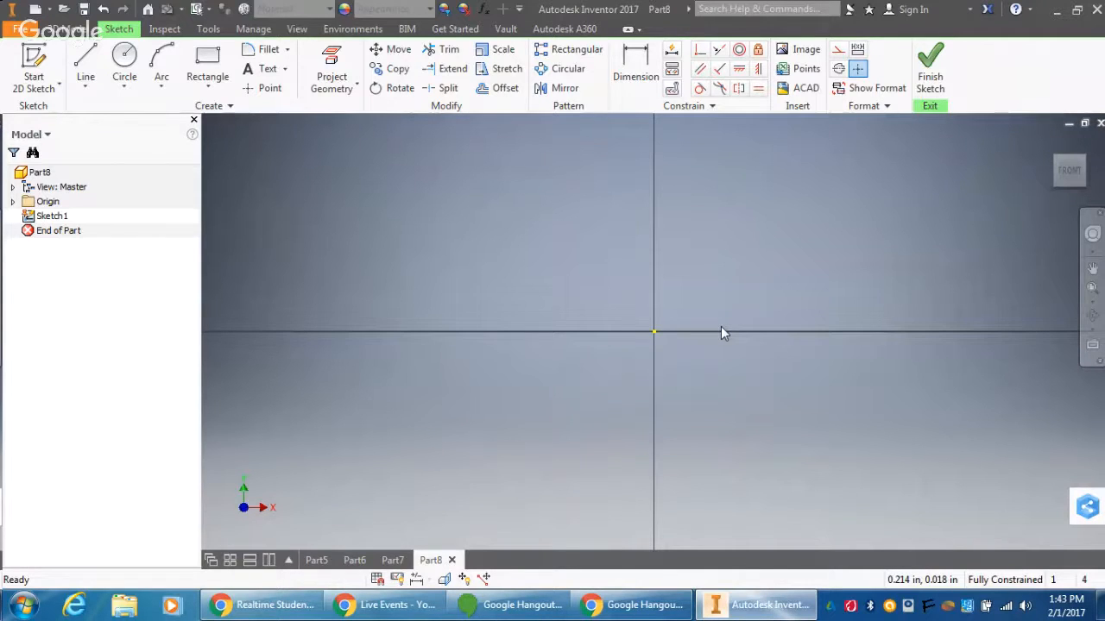
Step: Sketch a rectangle 2 in wide by 6 in high, extending up and to the right from the origin
left_click(218, 73)
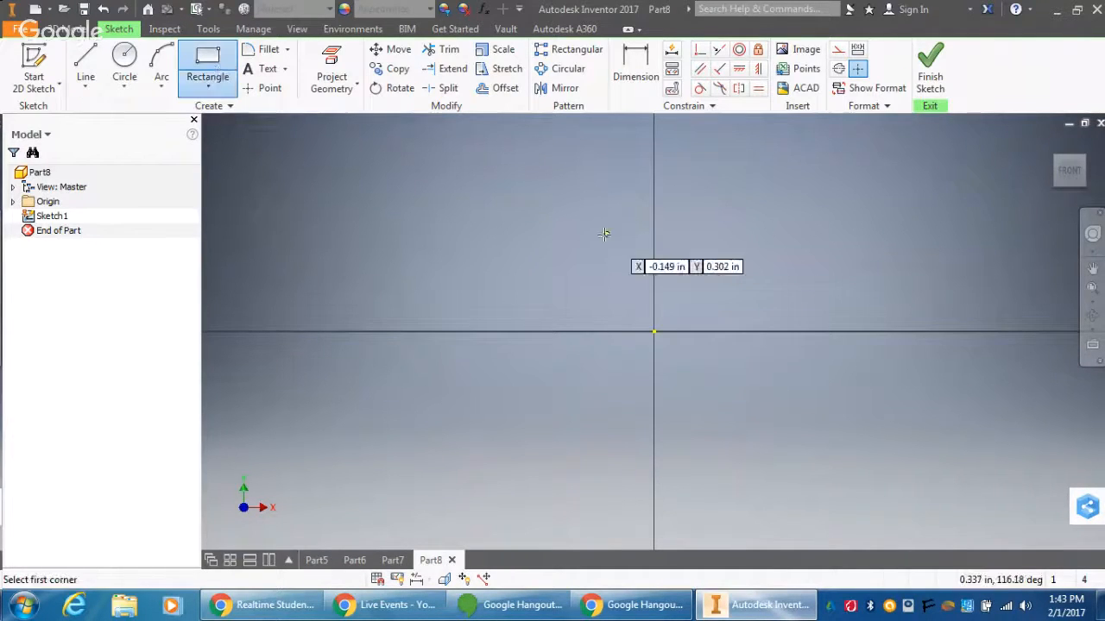
left_click(653, 332)
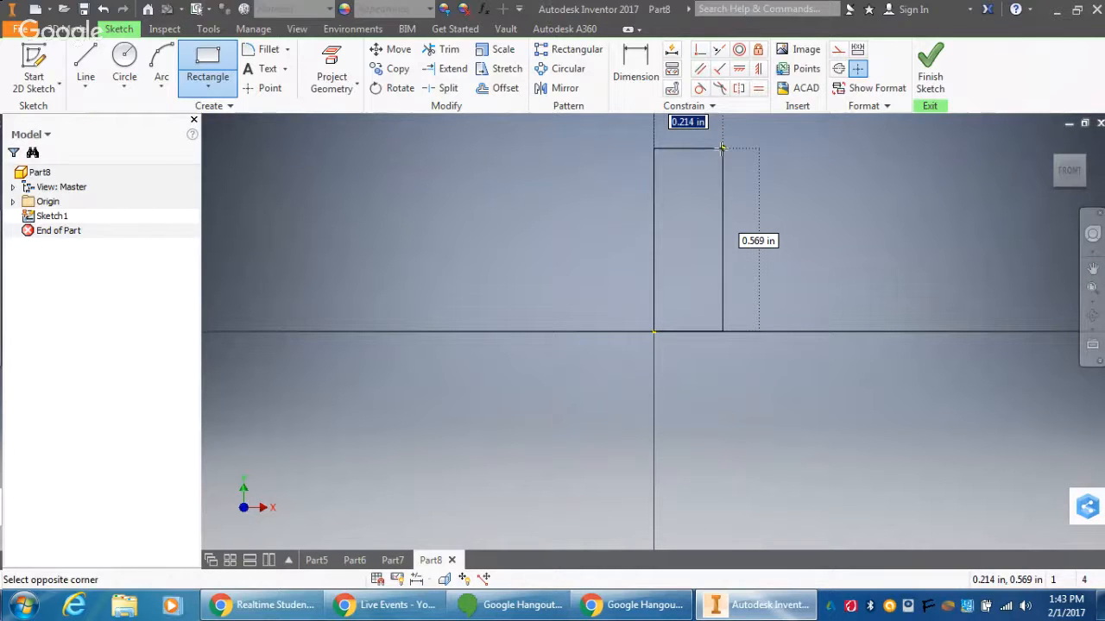
type("2")
key("Tab")
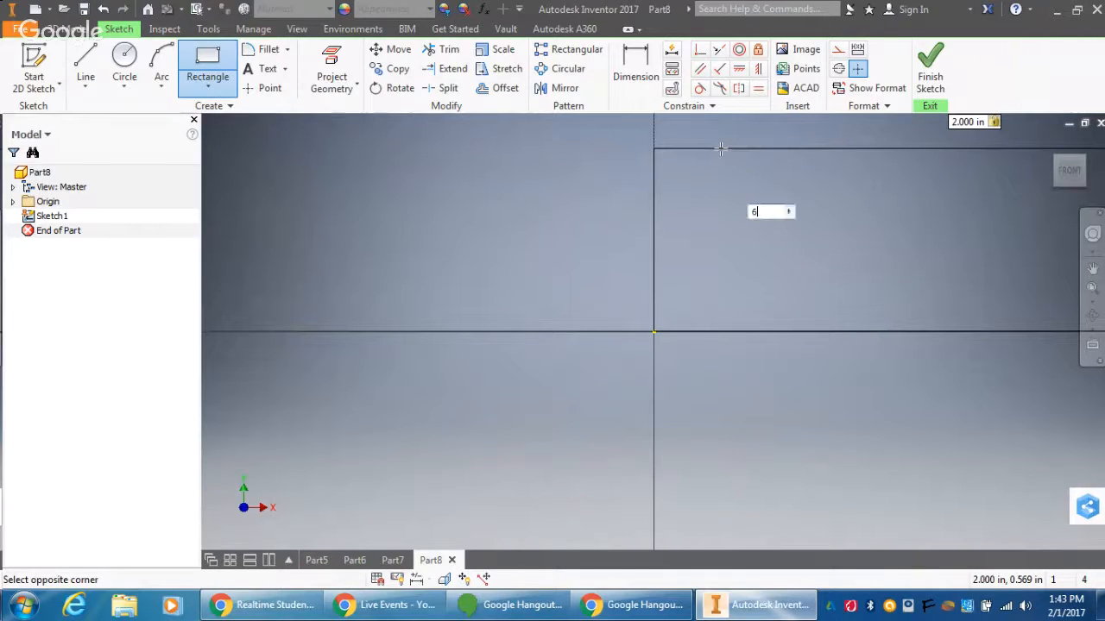
key("Return")
key("Home")
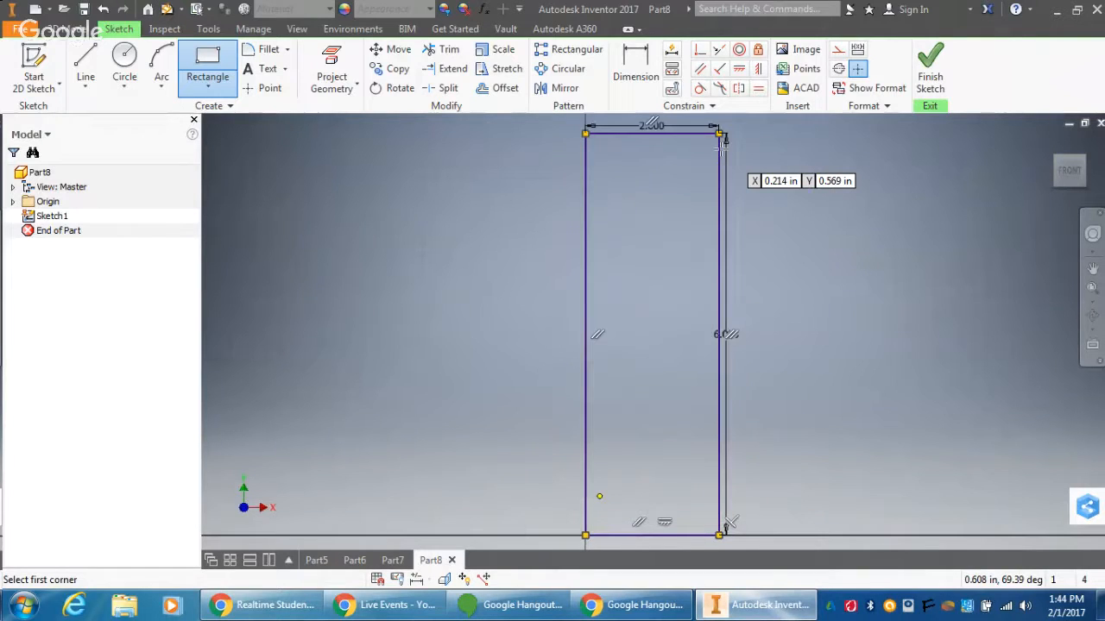
Step: Sketch a rectangle 3 in wide by 2 in high, extending left and down from the tall rectangle's upper left corner
left_click(584, 133)
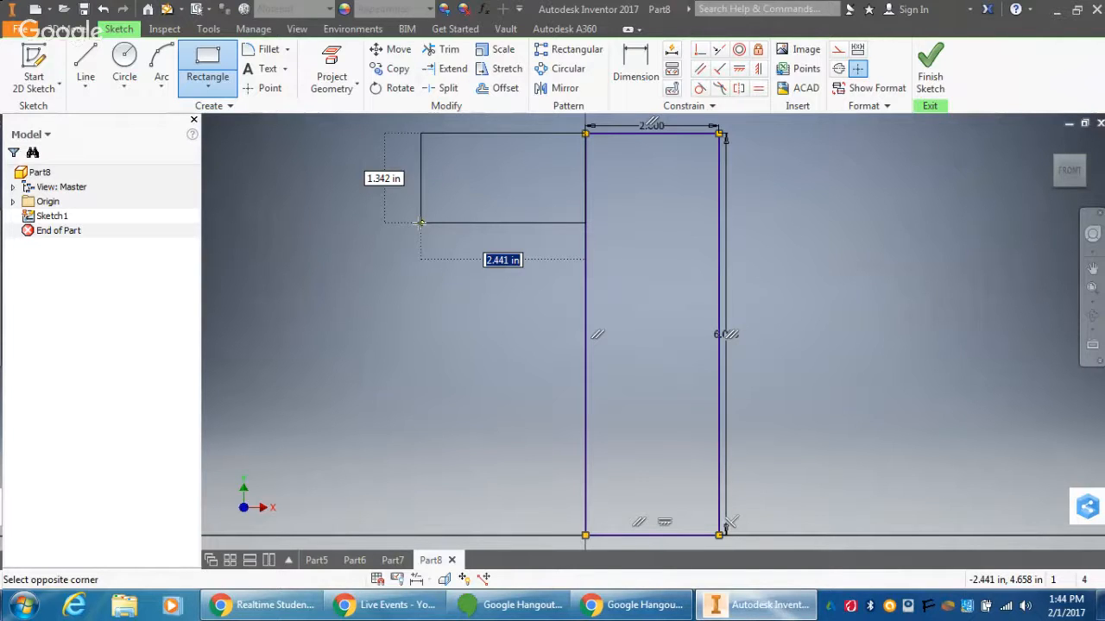
type("3")
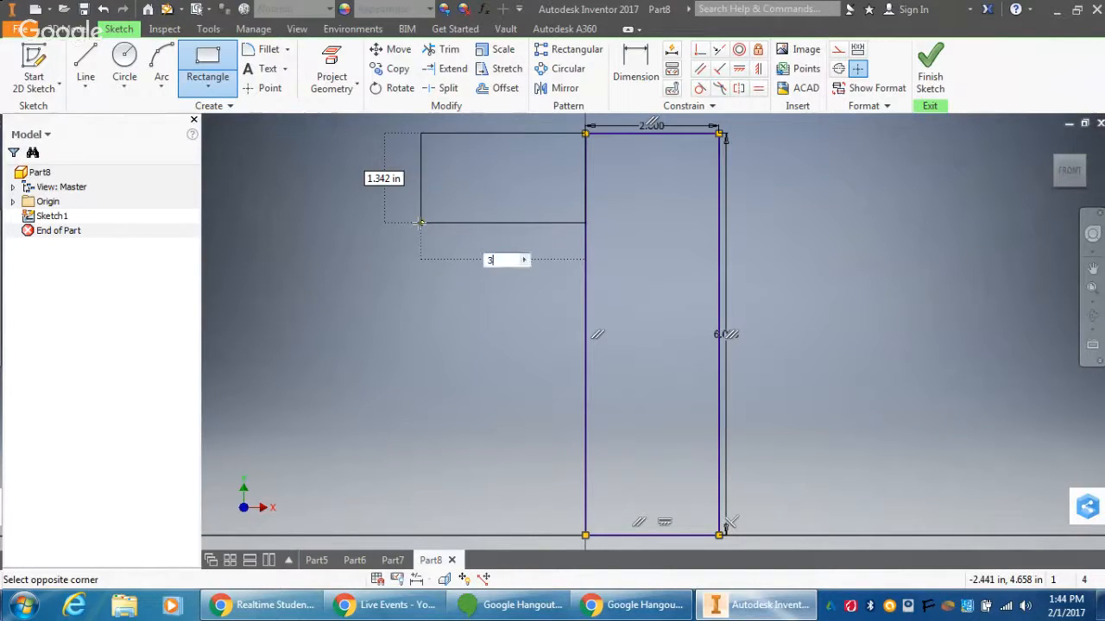
key("Tab")
type("2")
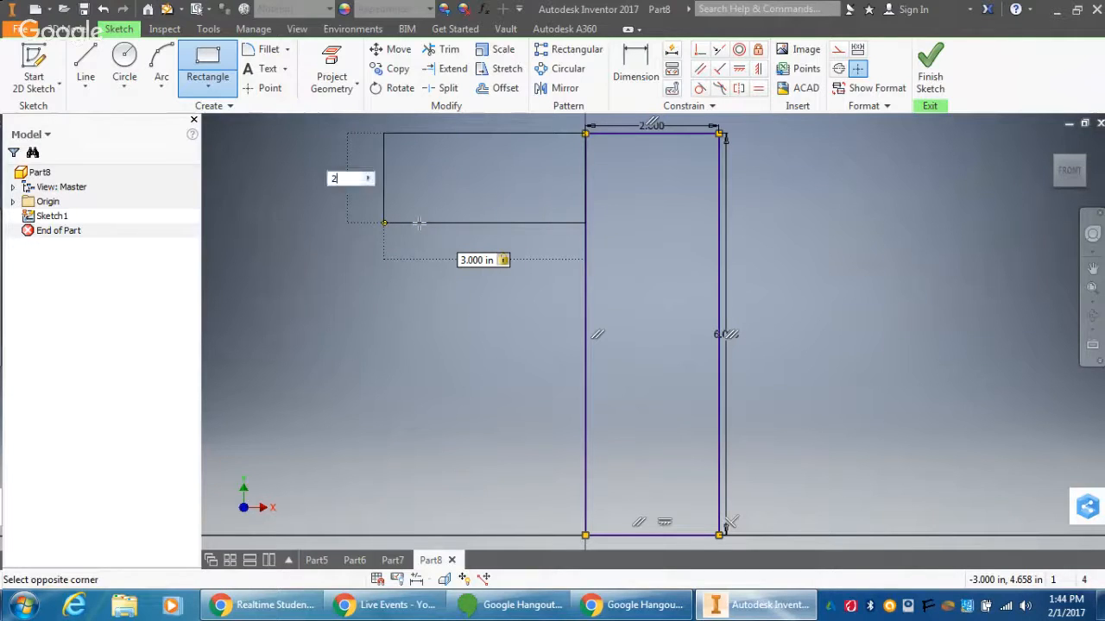
key("Return")
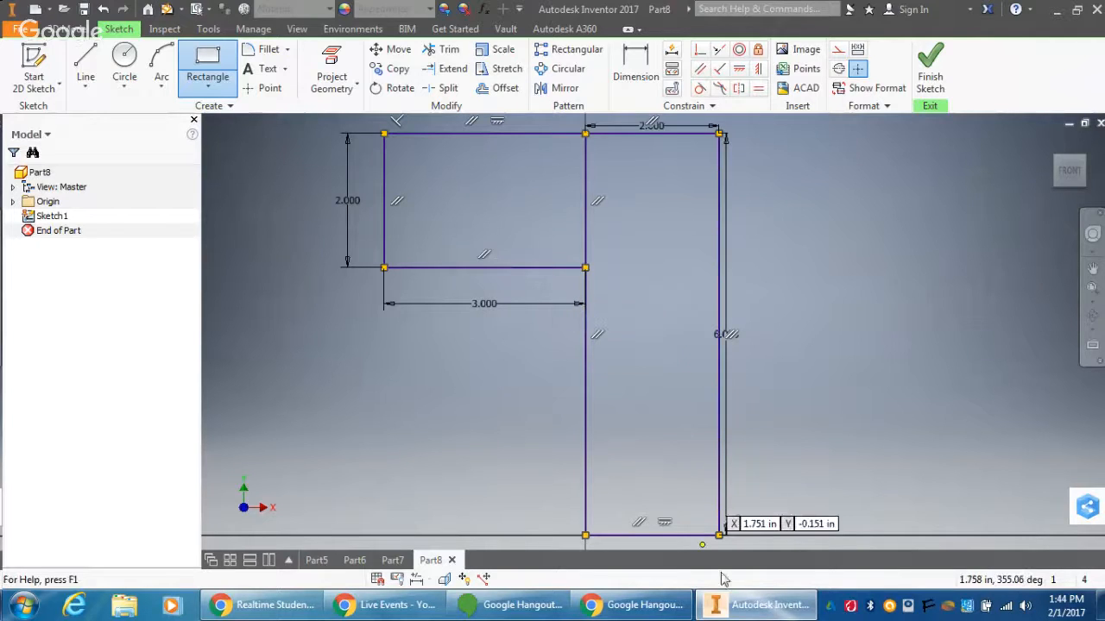
Step: Sketch a rectangle 4 in wide by 2 in high, extending right and up from the tall rectangle's lower right corner
left_click(719, 535)
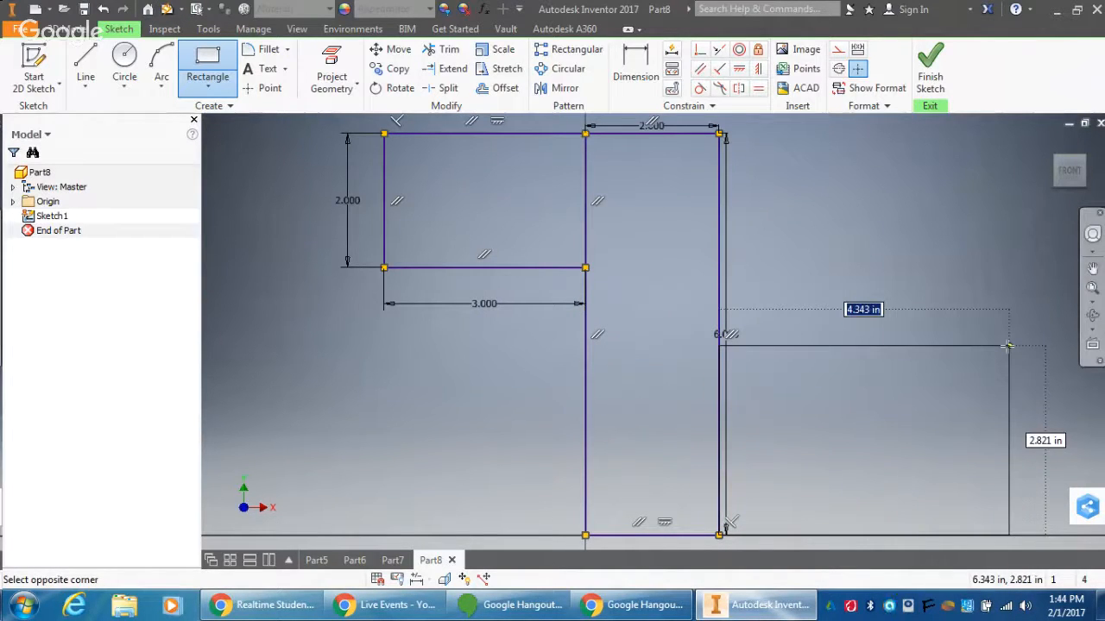
type("4")
key("Tab")
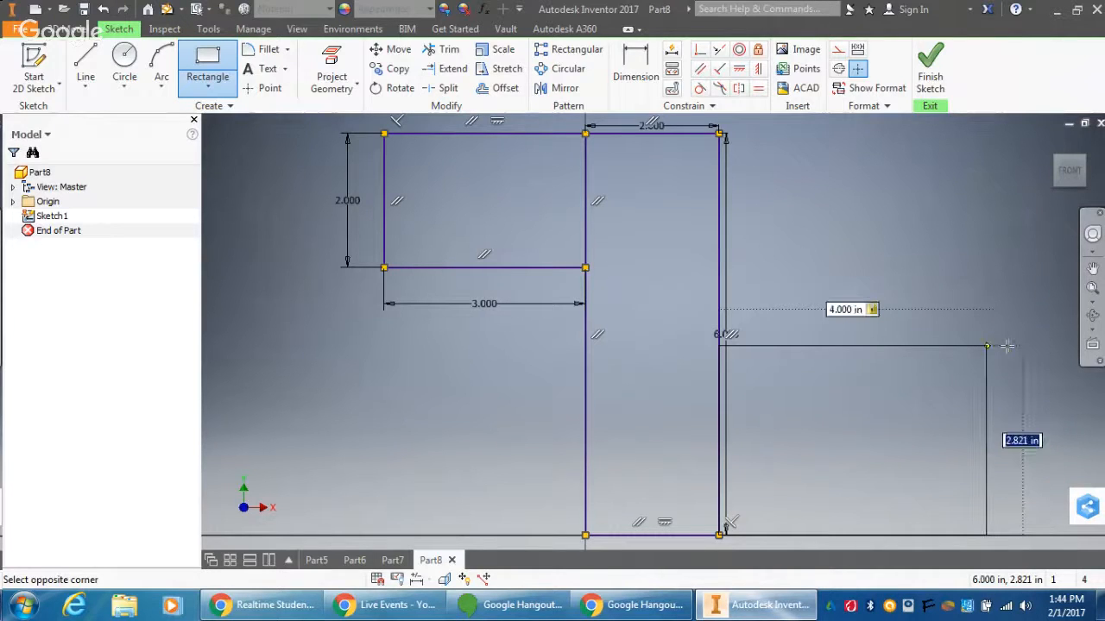
type("2")
key("Return")
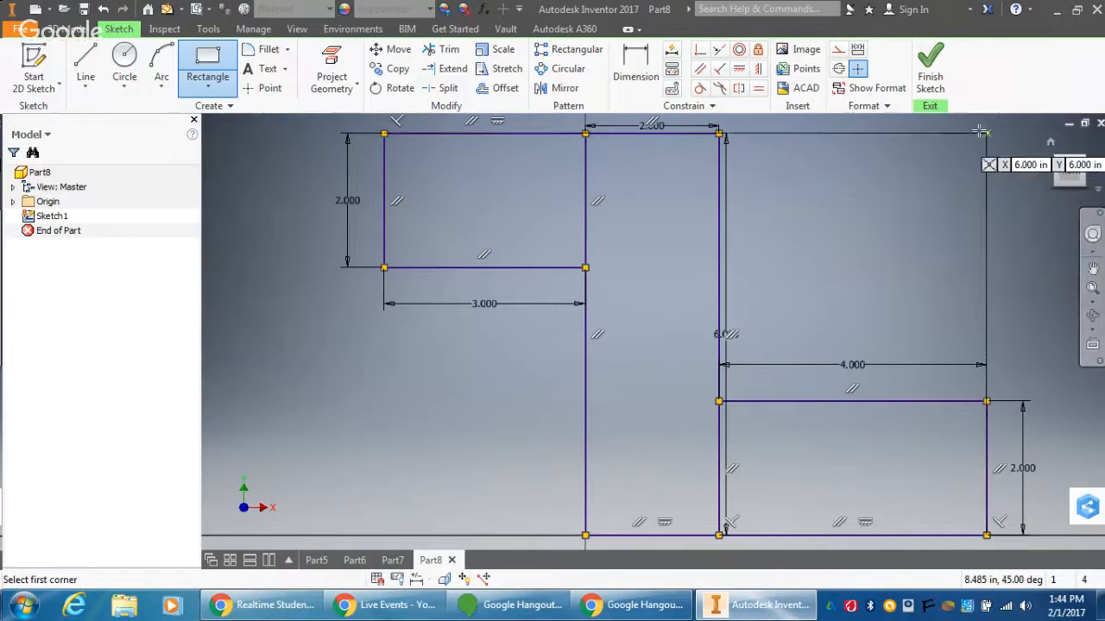
Step: Finish the sketch and extrude all three rectangles together 5 in as one solid
left_click(932, 78)
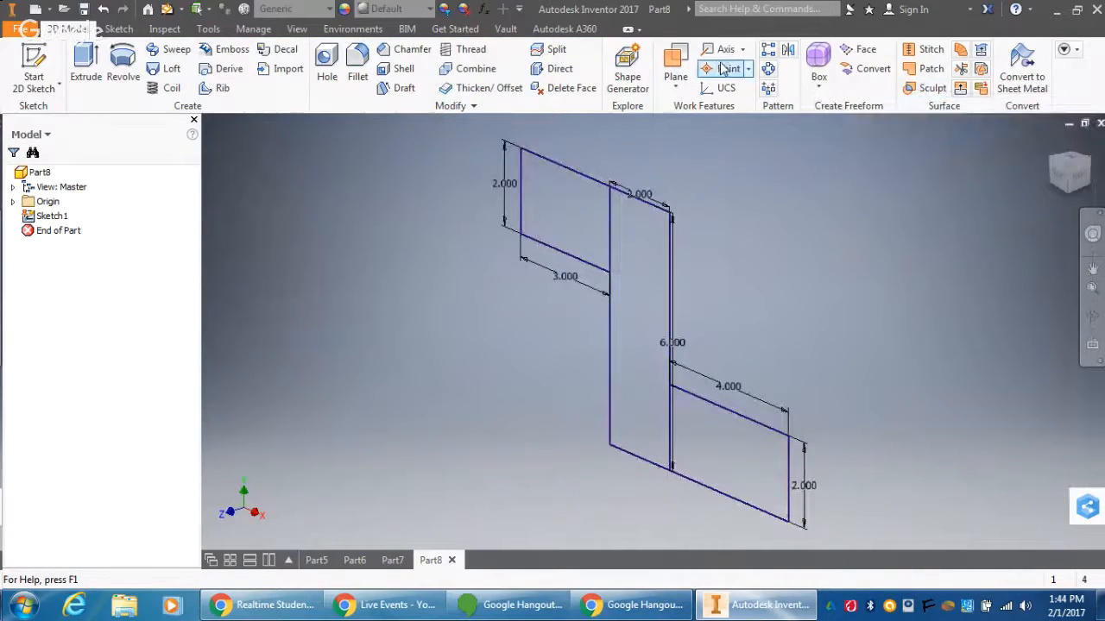
left_click(95, 59)
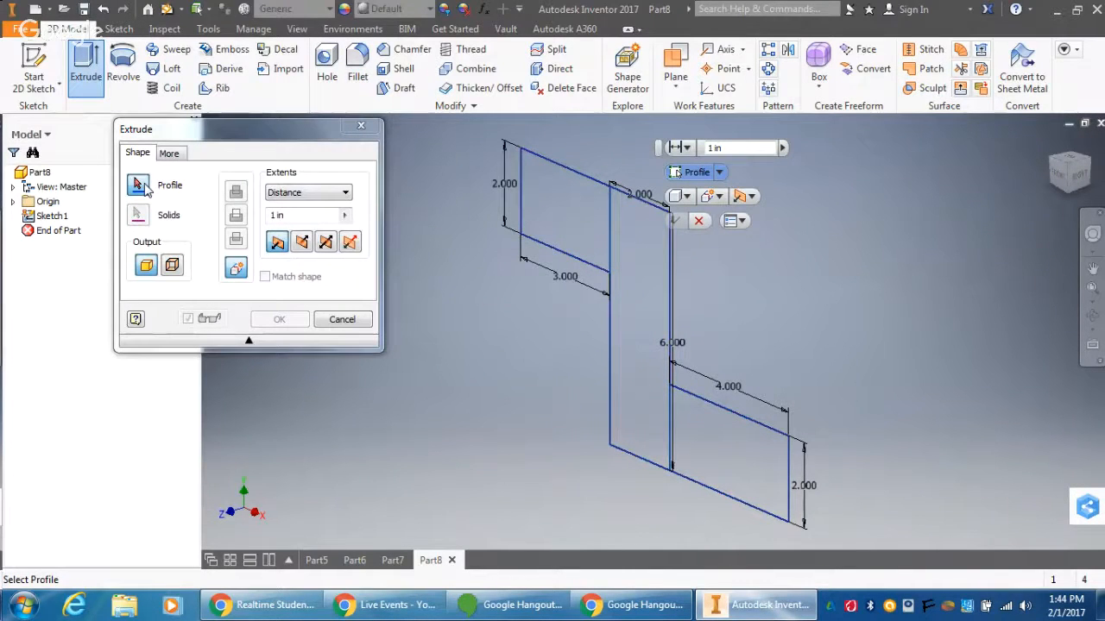
left_click(144, 185)
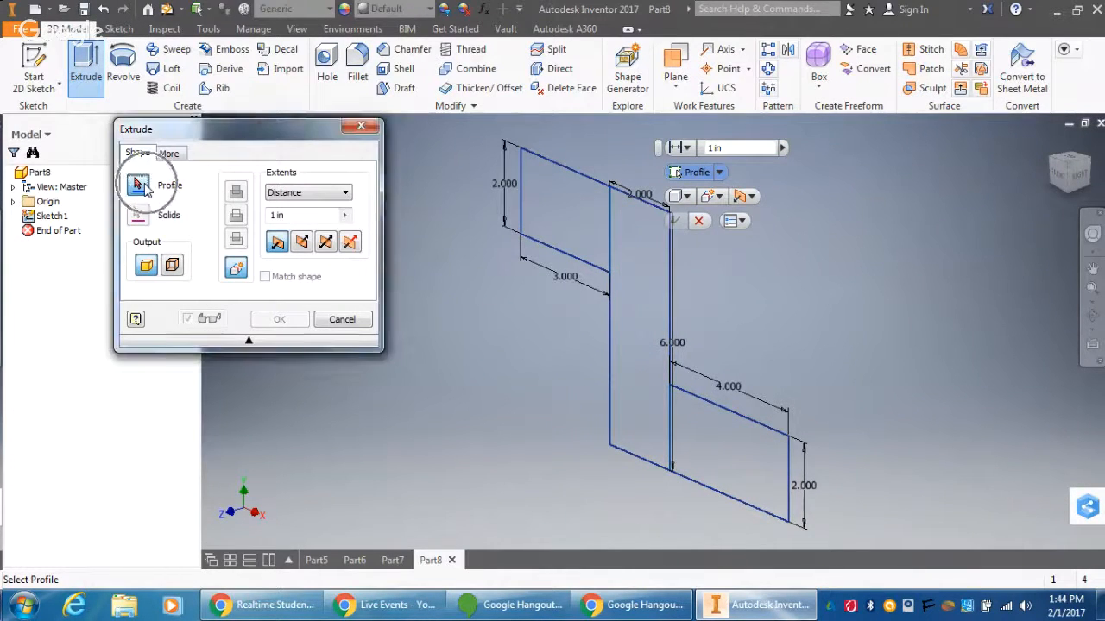
left_click(561, 211)
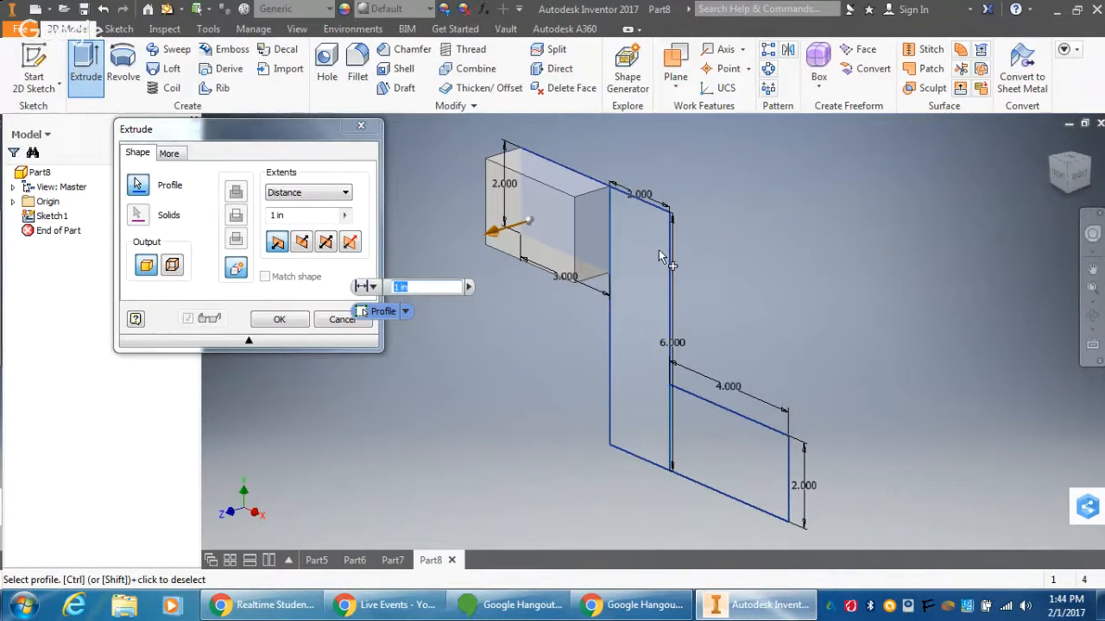
left_click(658, 249)
left_click(727, 410)
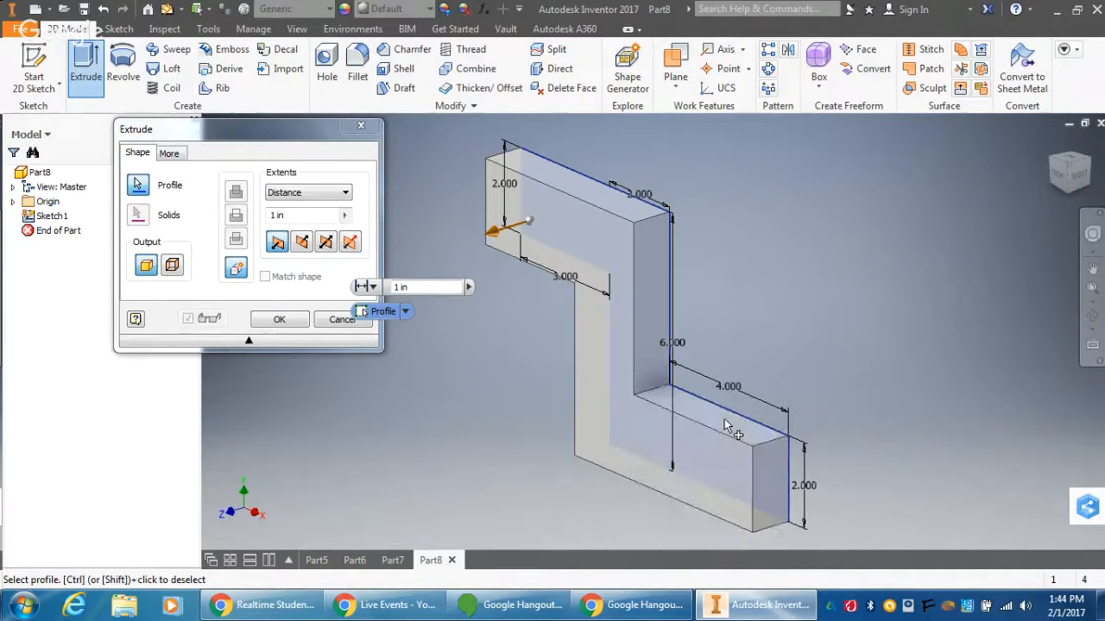
left_click(286, 214)
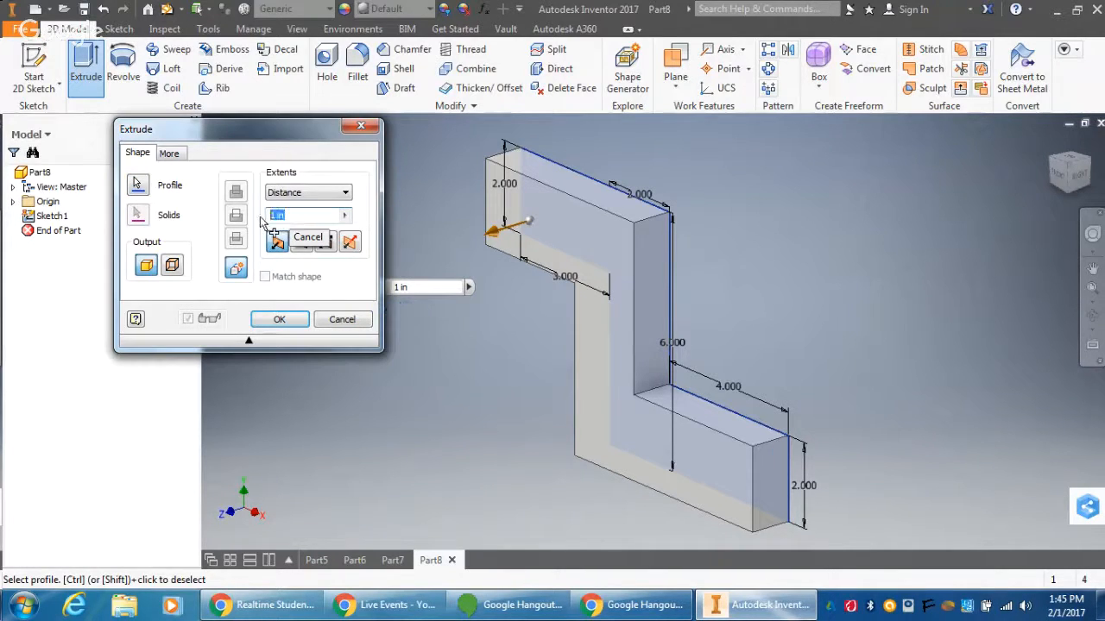
type("5")
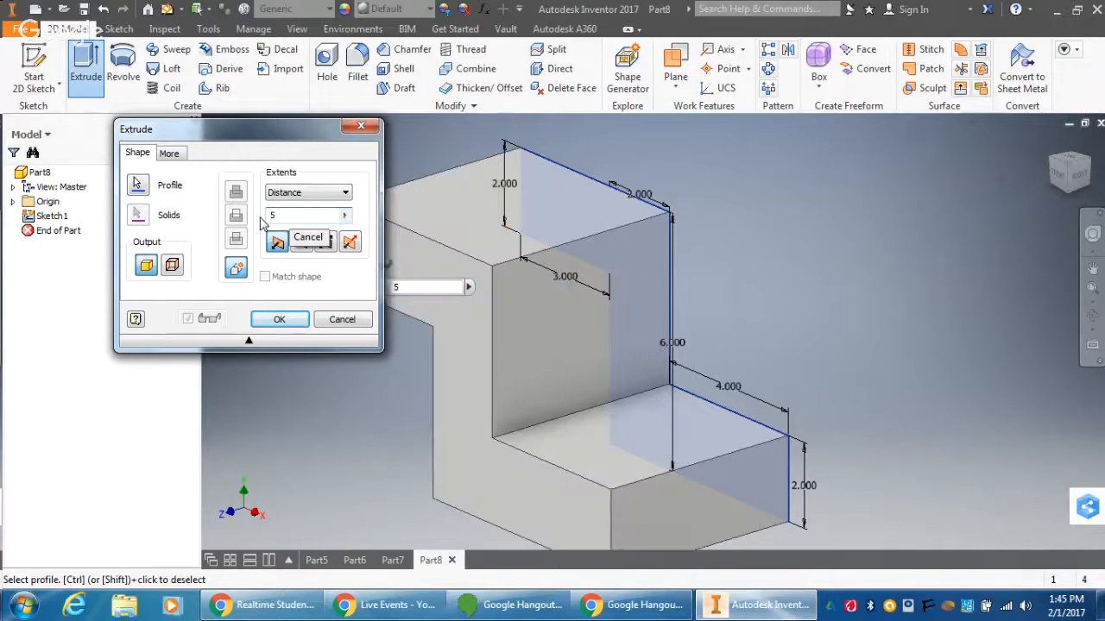
key("Return")
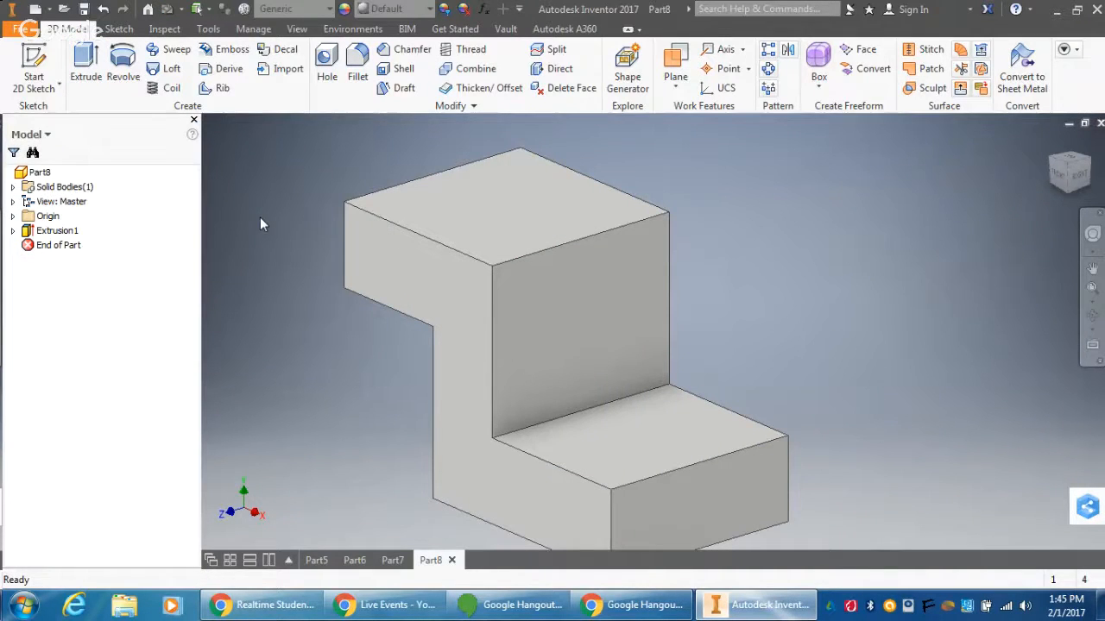
Step: On the solid's back face, sketch a rectangle 3 in wide from the step's inner corner up to the top edge level, and finish the sketch
key("F6")
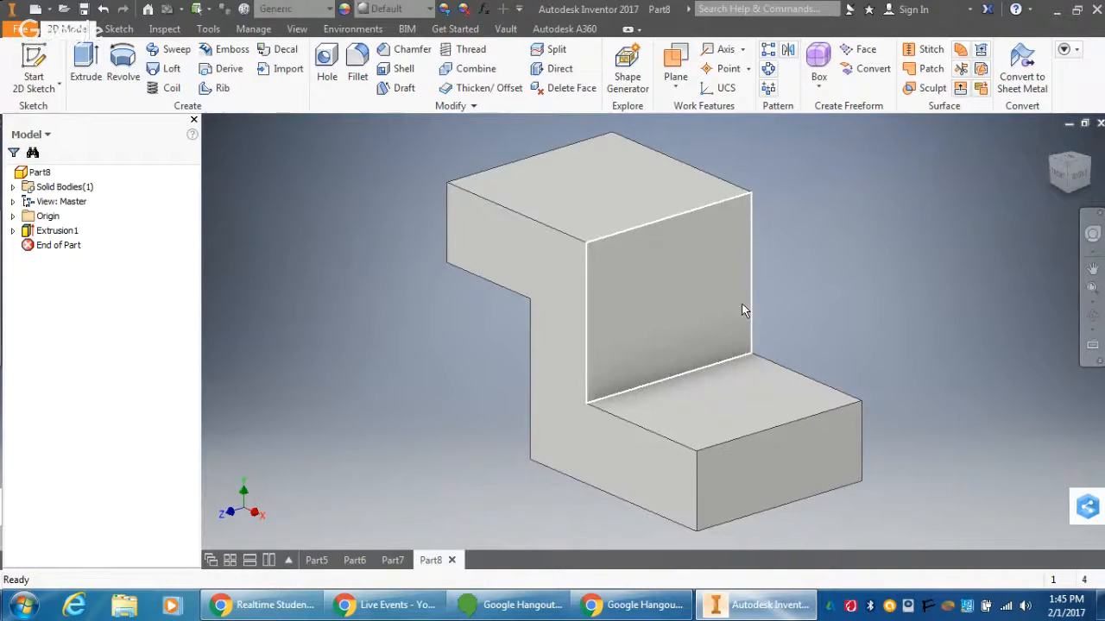
left_click(1089, 164)
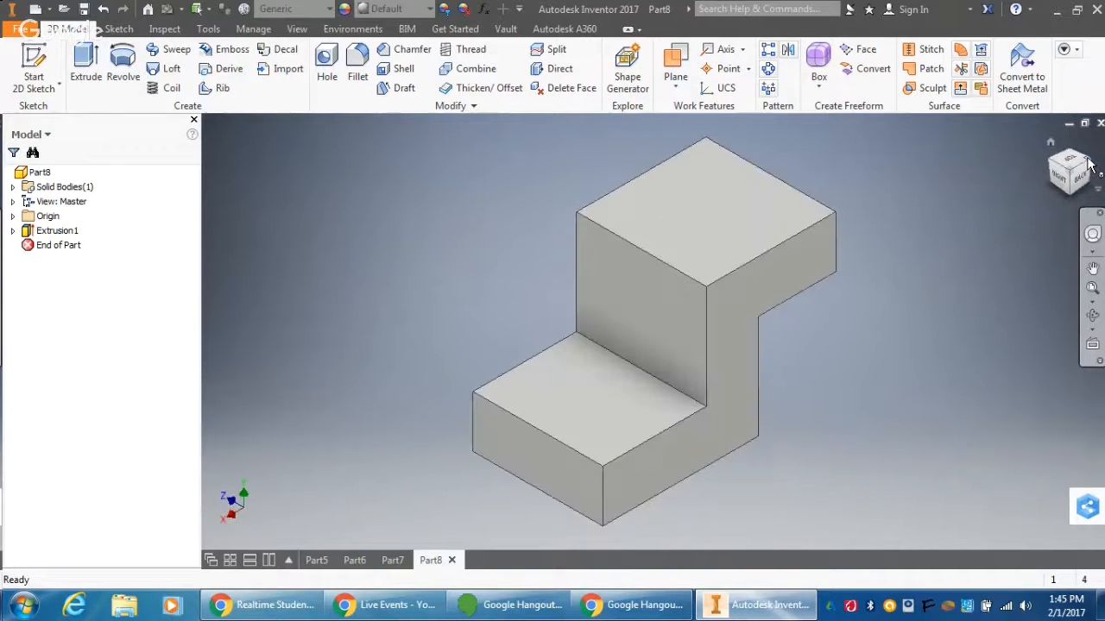
right_click(725, 445)
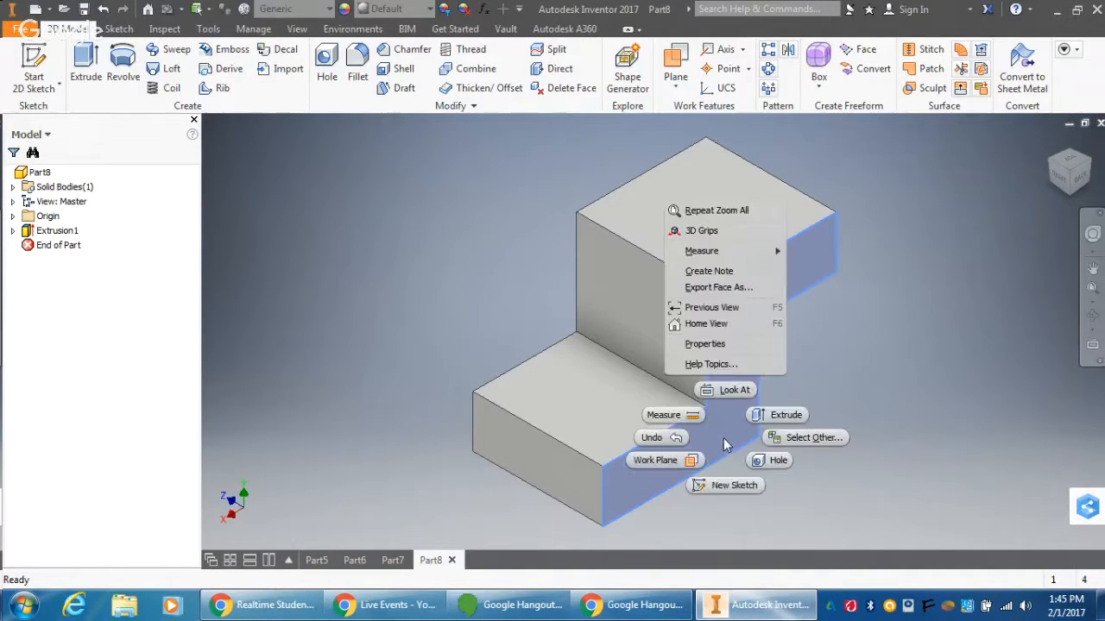
left_click(723, 484)
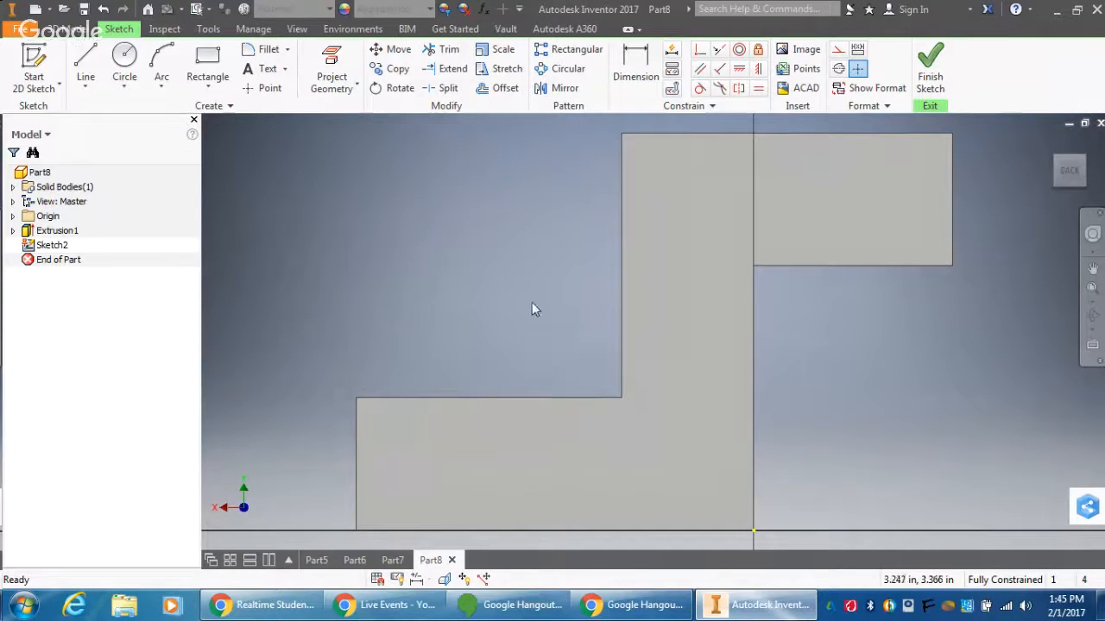
left_click(207, 59)
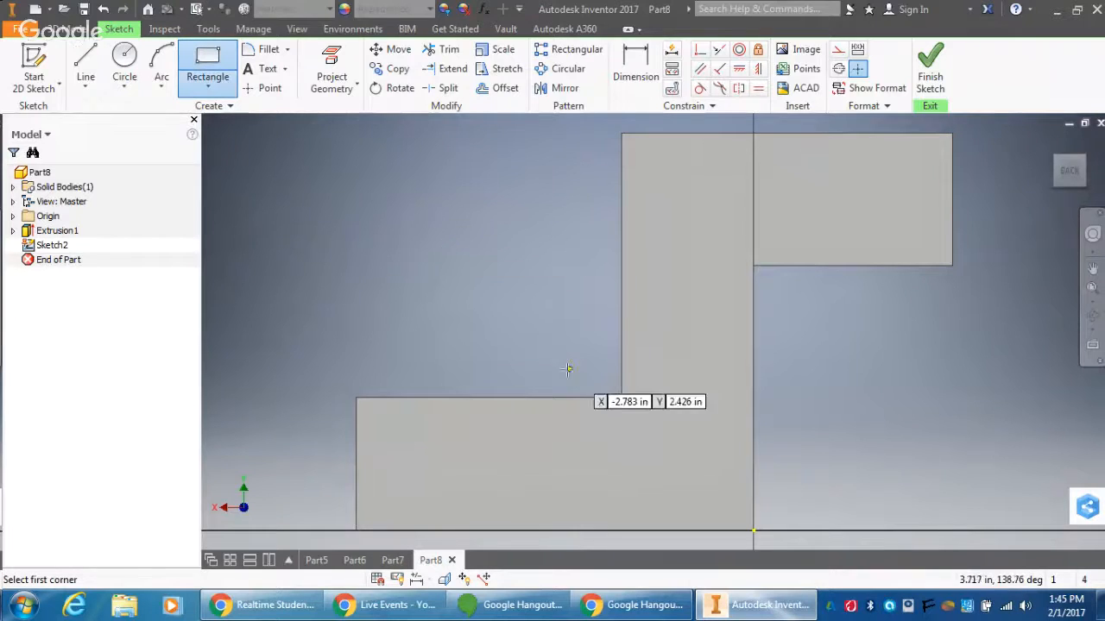
left_click(622, 399)
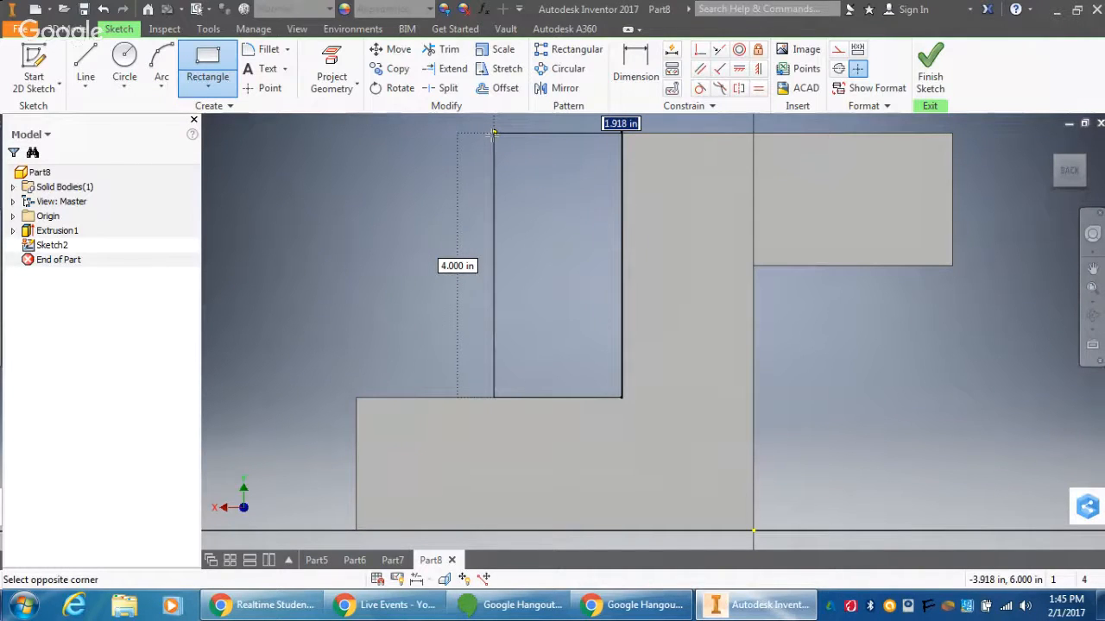
type("3")
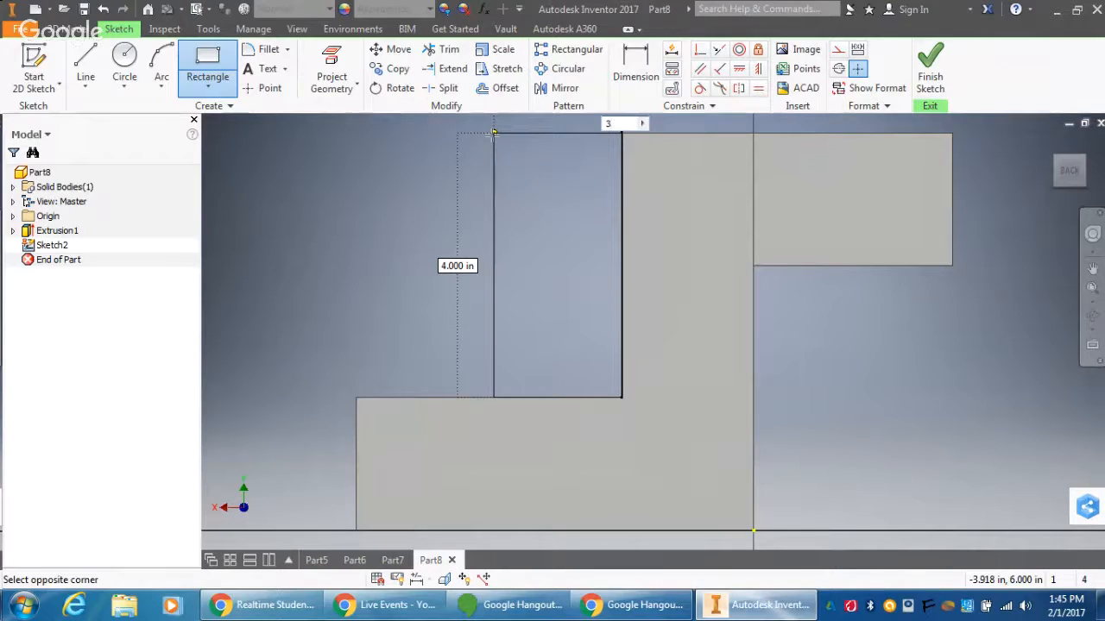
key("Return")
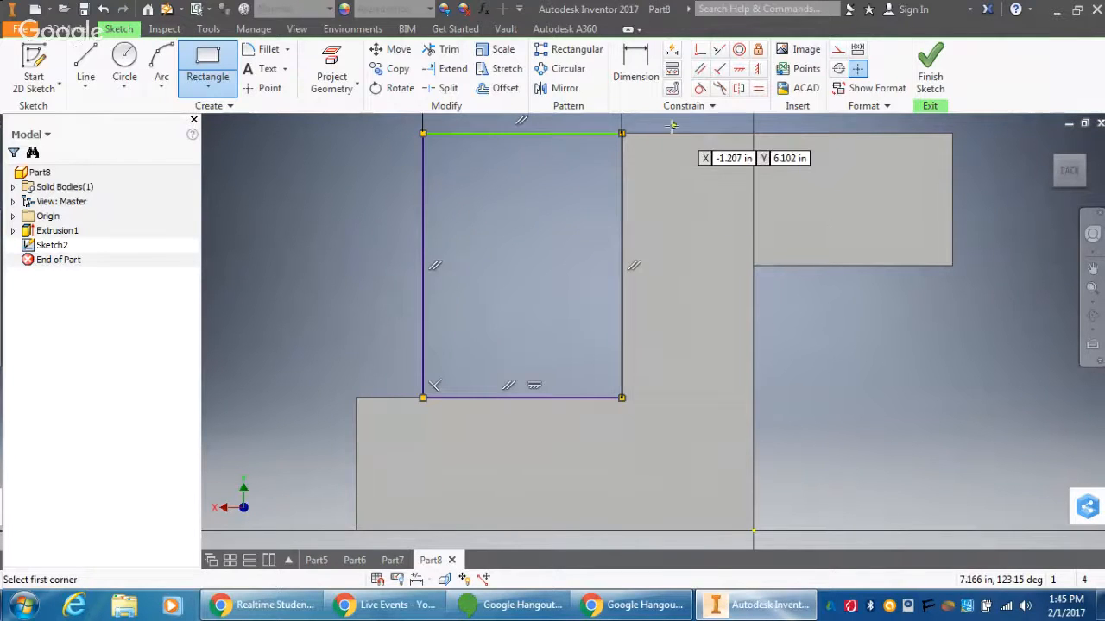
left_click(930, 69)
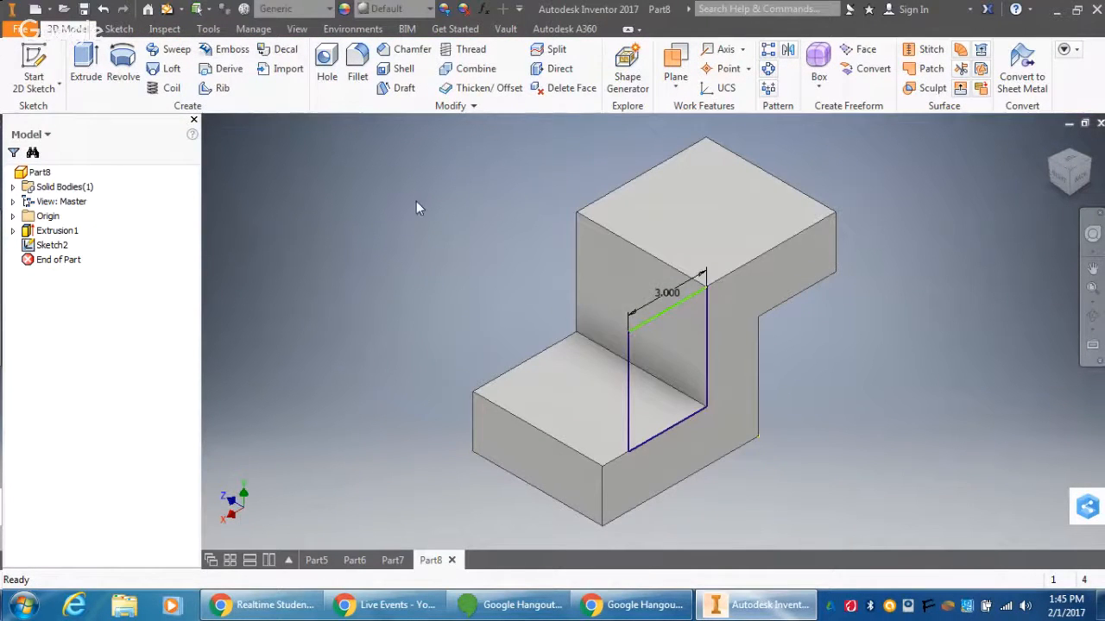
Step: Extrude the 3 in wide back-face rectangle 2 in forward over the lower step, joined to the solid, and return to the home view
left_click(74, 61)
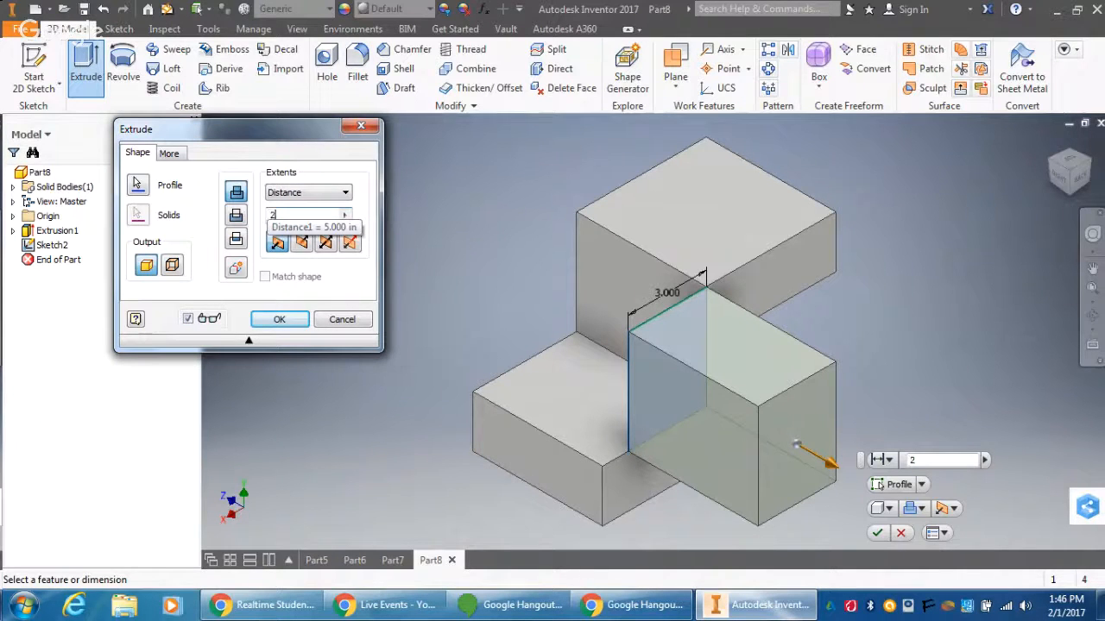
type("2")
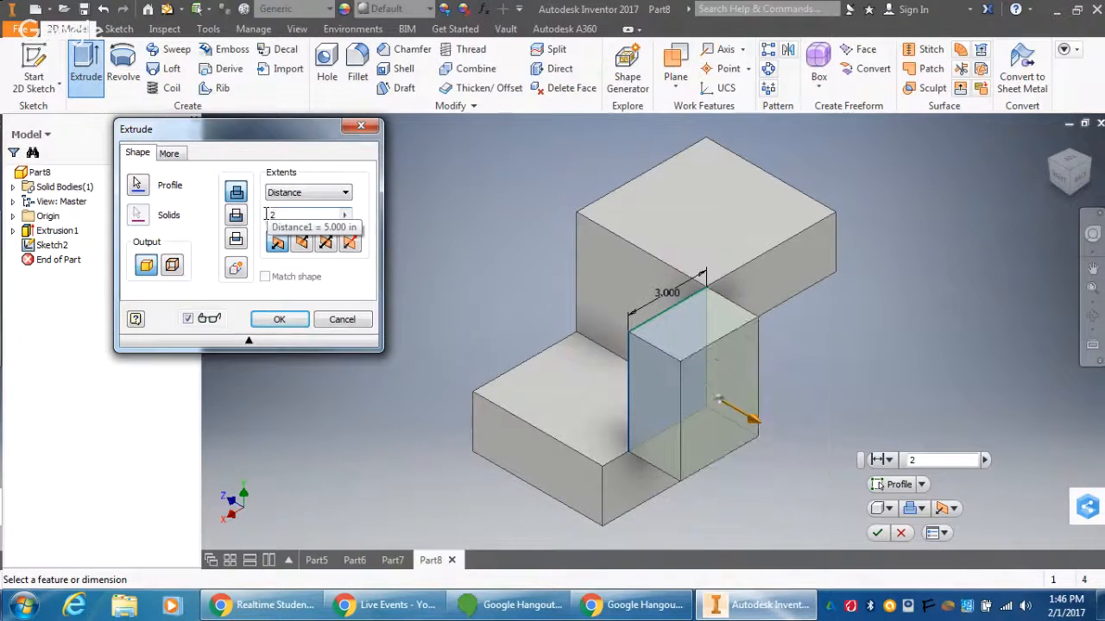
left_click(298, 245)
left_click(279, 245)
left_click(298, 243)
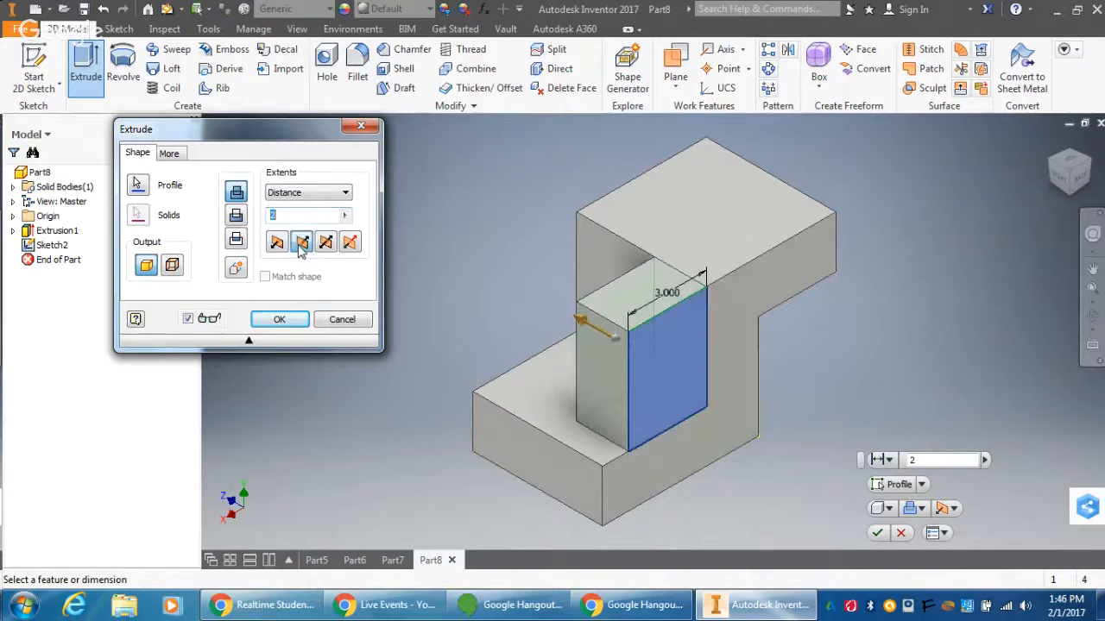
left_click(277, 245)
left_click(300, 245)
left_click(285, 319)
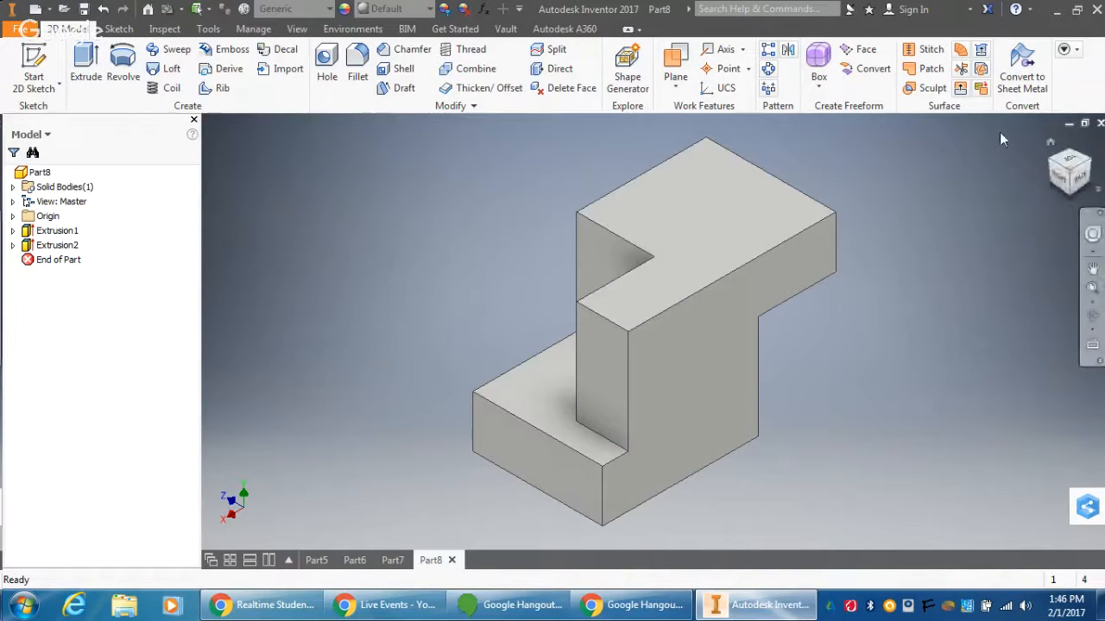
left_click(1050, 147)
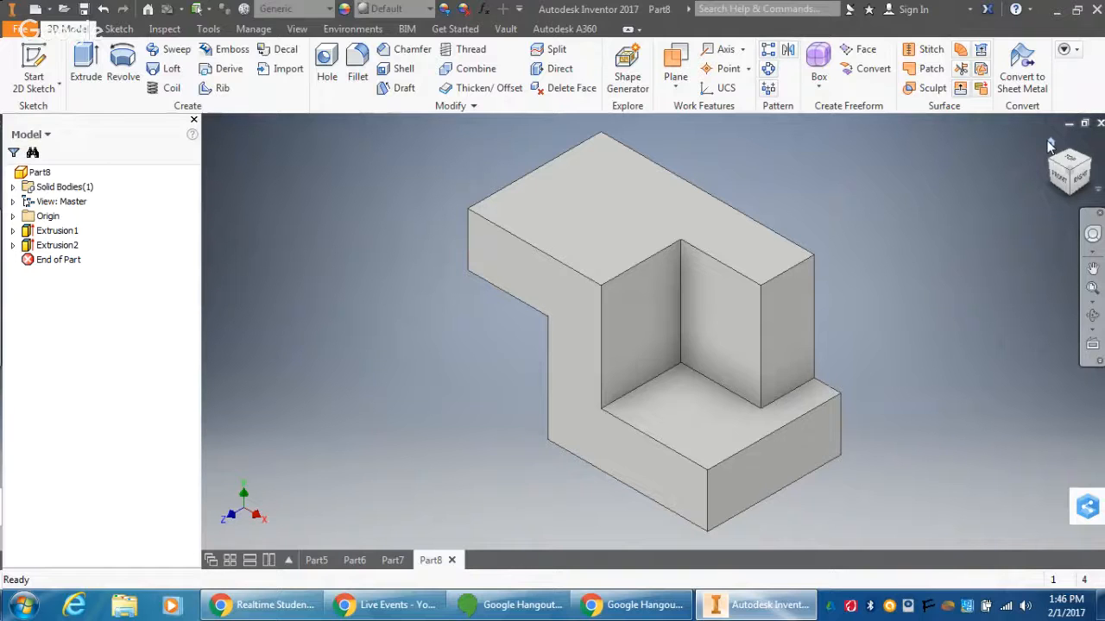
left_click(520, 605)
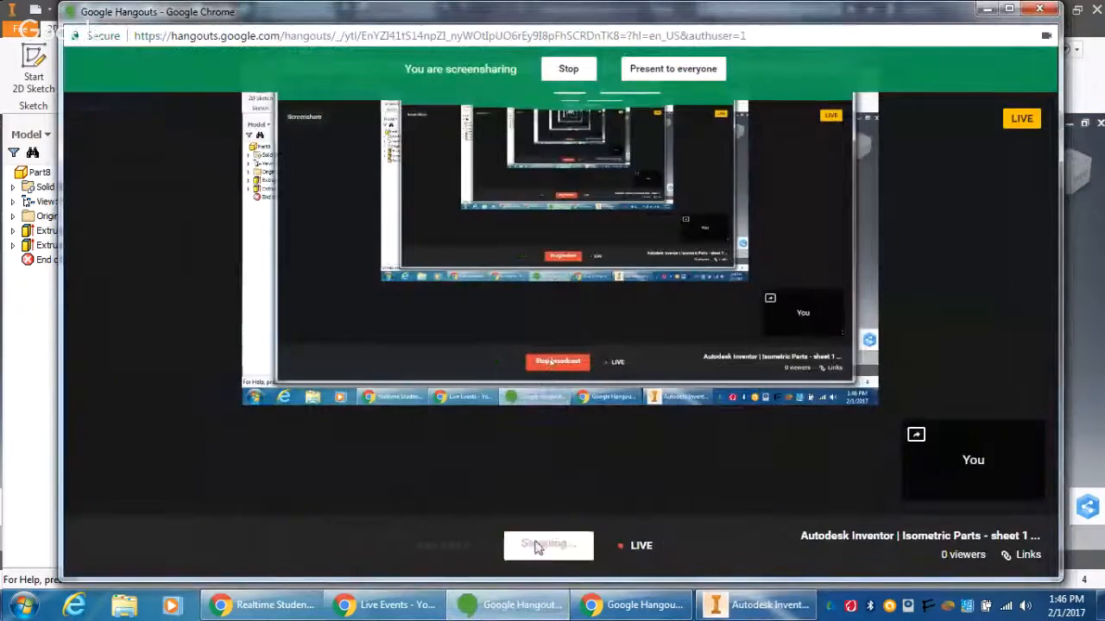